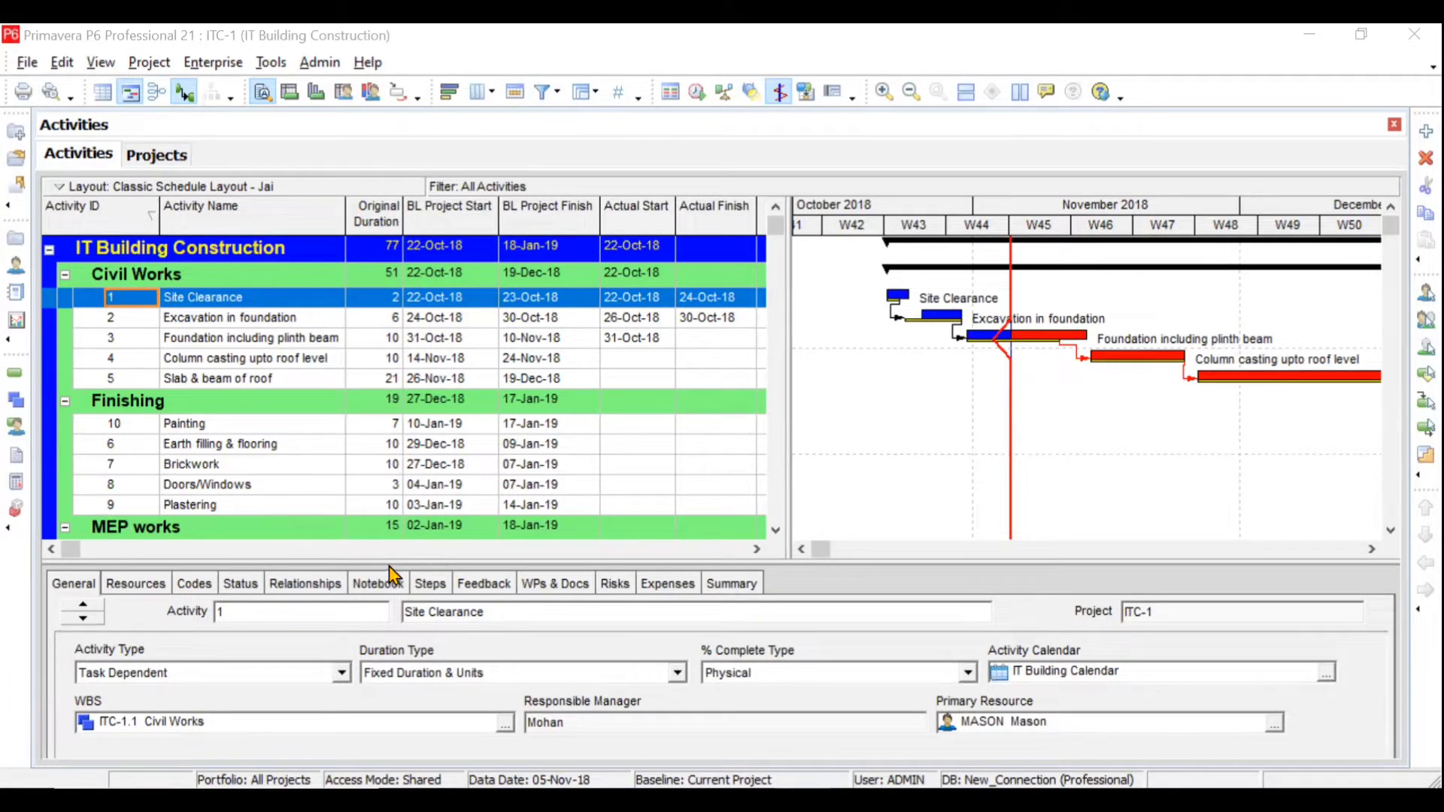
Step: Enlarge the details pane and review Site Clearance's Resources, Codes, Status, Relationships and Notebook tabs, ending on General
left_click_drag(388, 562, 386, 498)
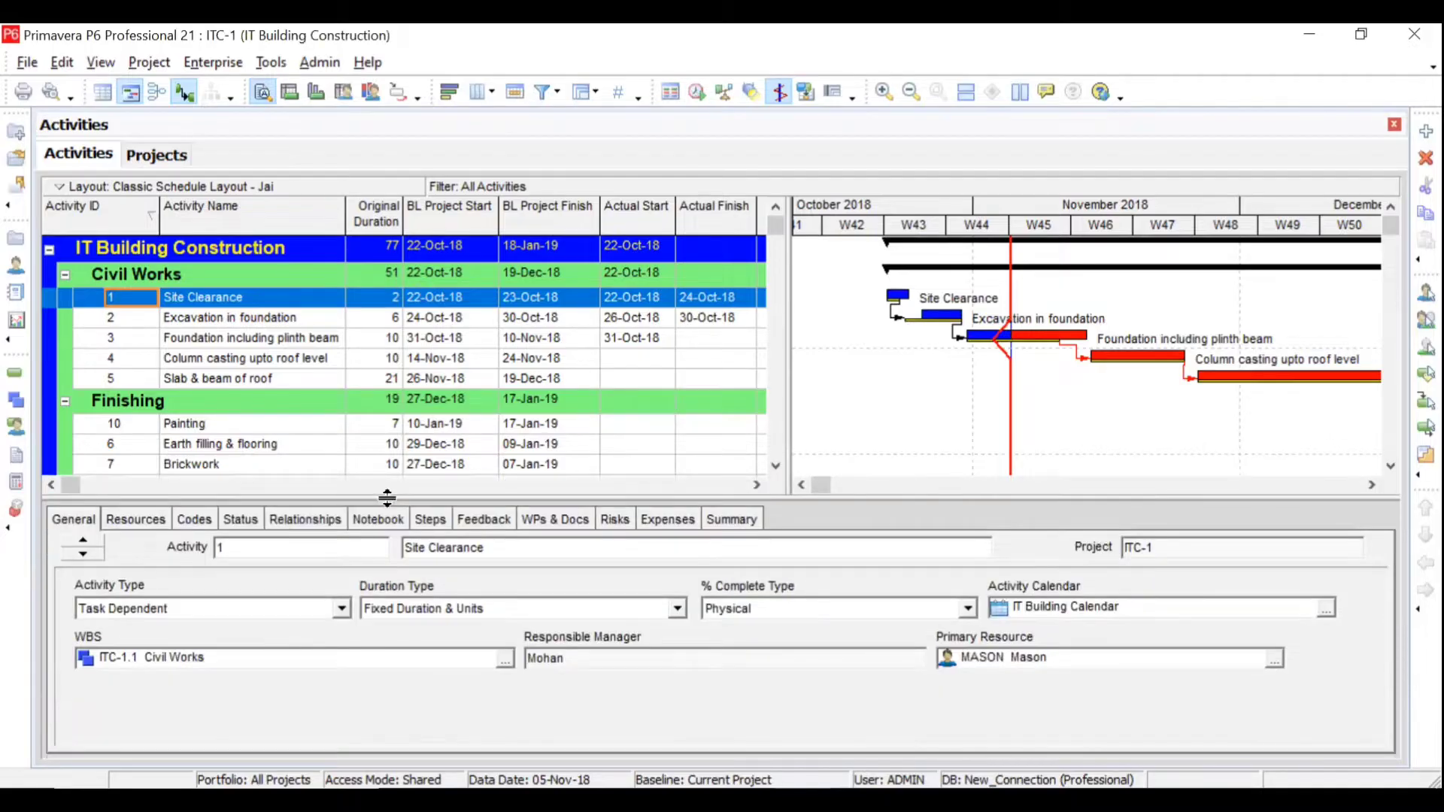
left_click(136, 526)
left_click(199, 527)
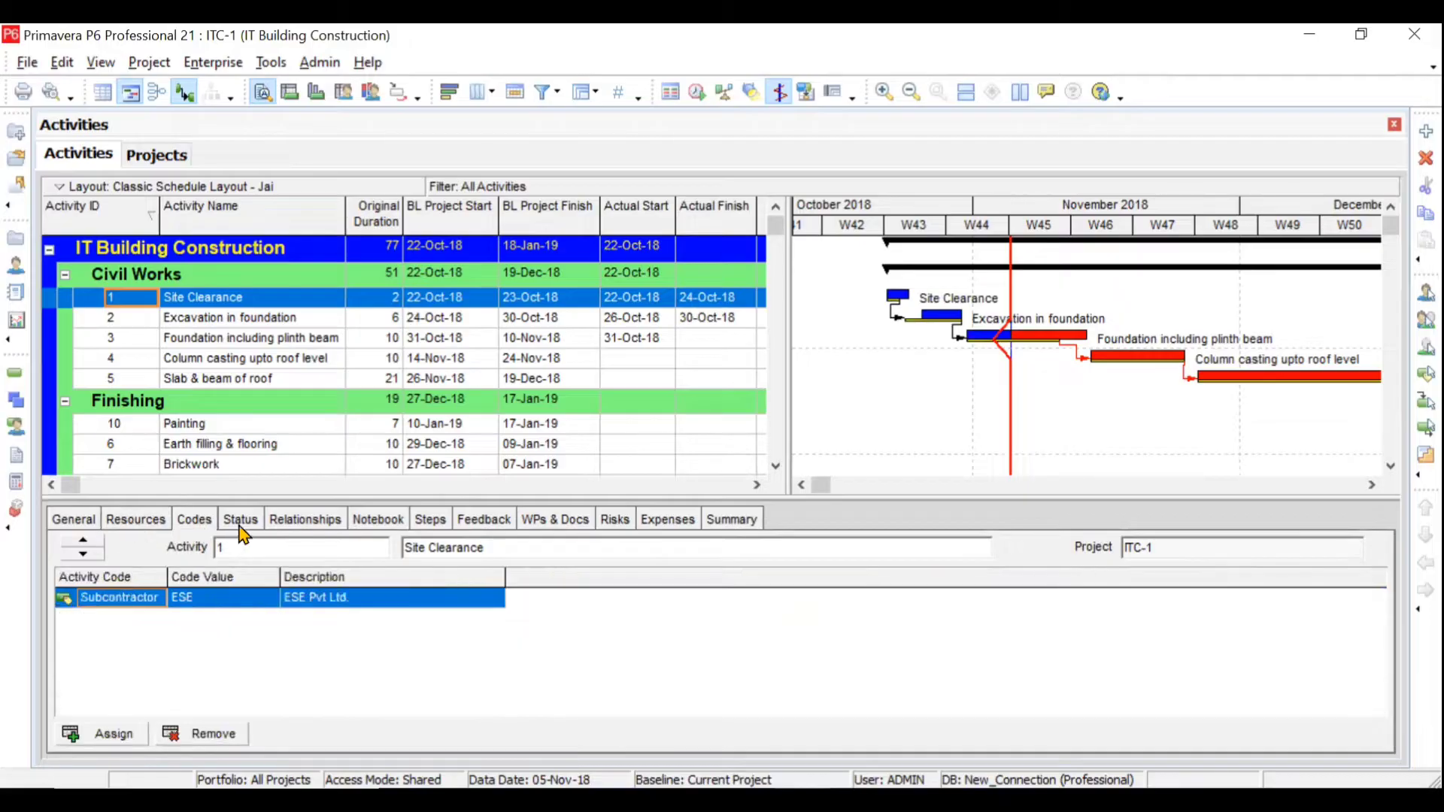
left_click(248, 525)
left_click(304, 524)
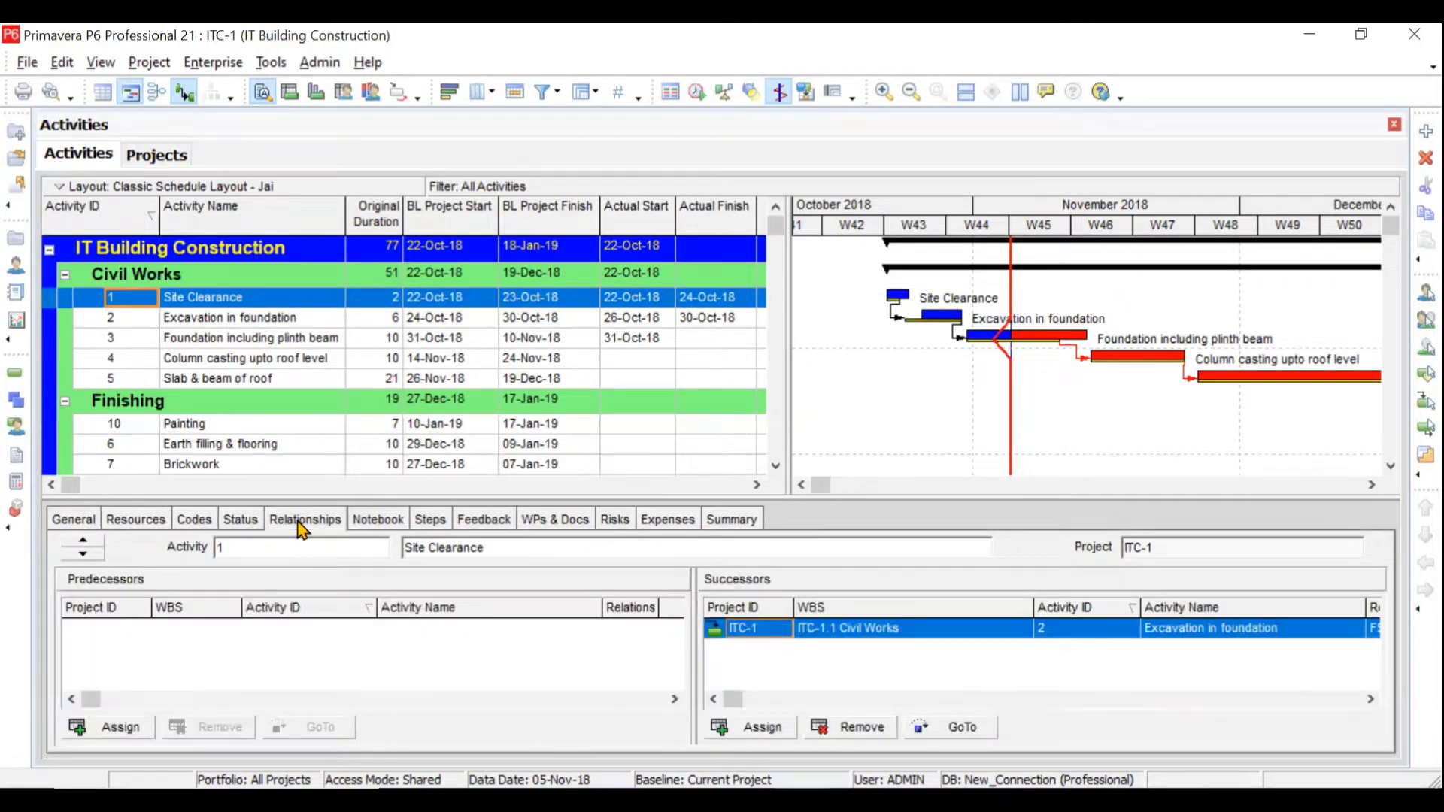
left_click(373, 525)
left_click(82, 527)
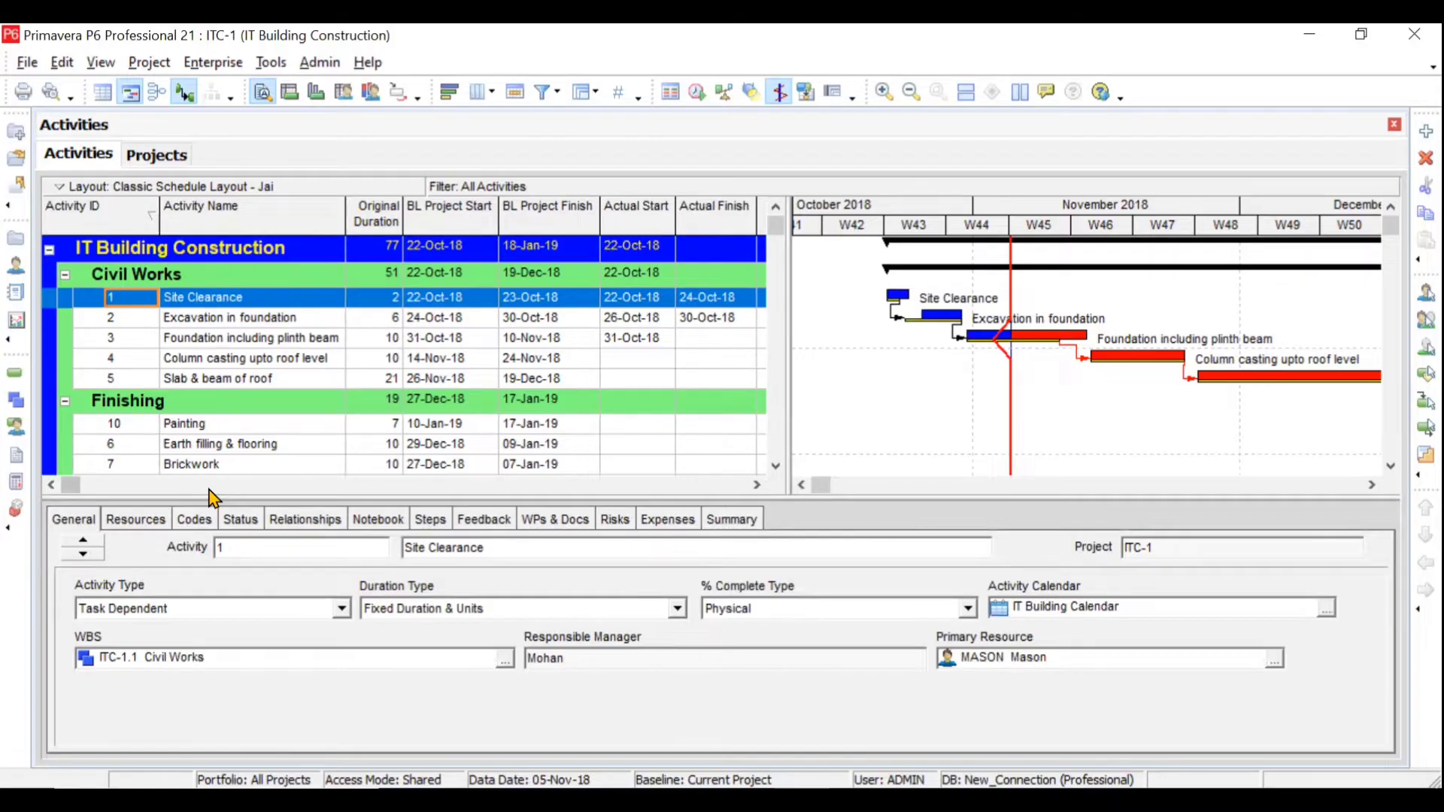
Step: Glance at the Enterprise menu, then select activity 2, Excavation in foundation
left_click(215, 64)
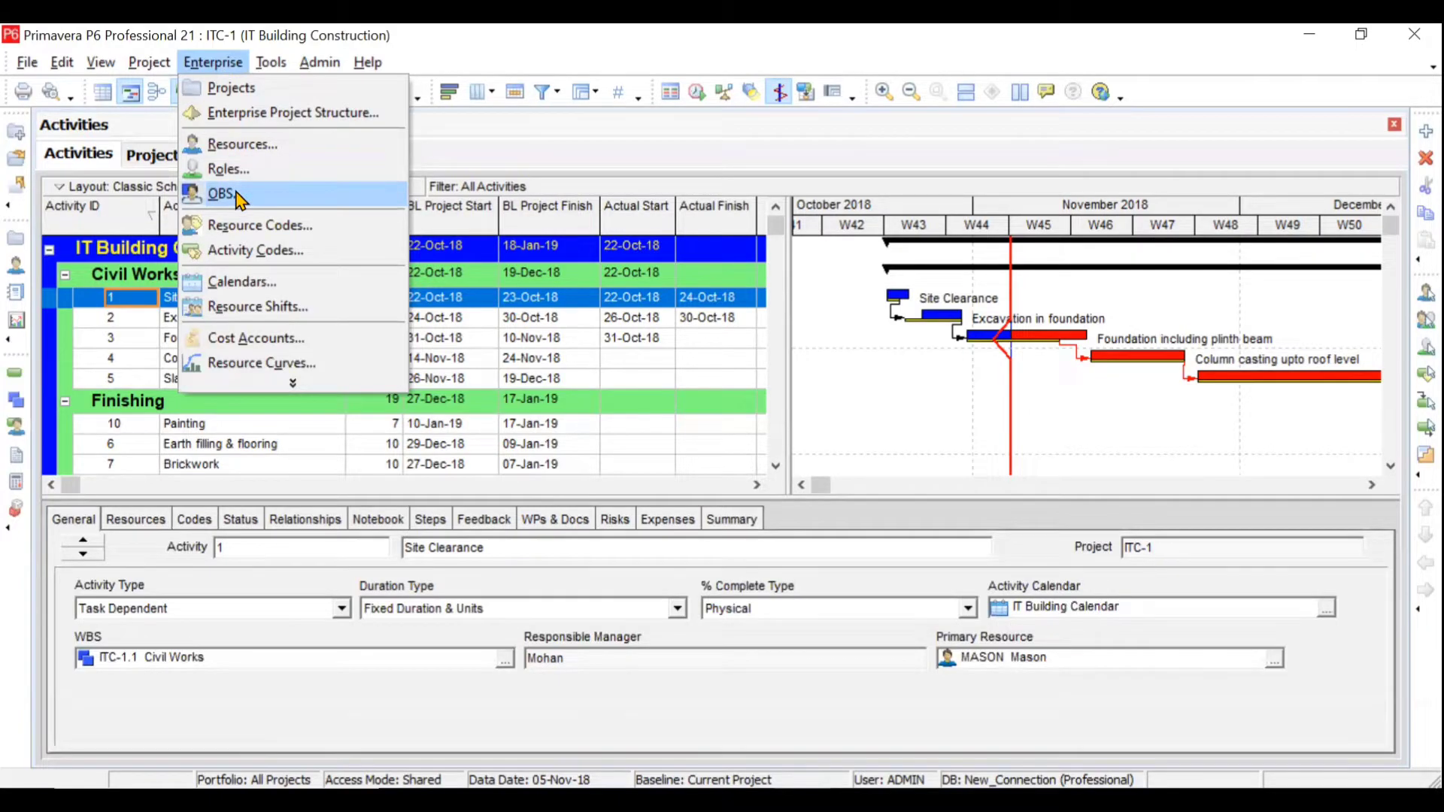
left_click(525, 325)
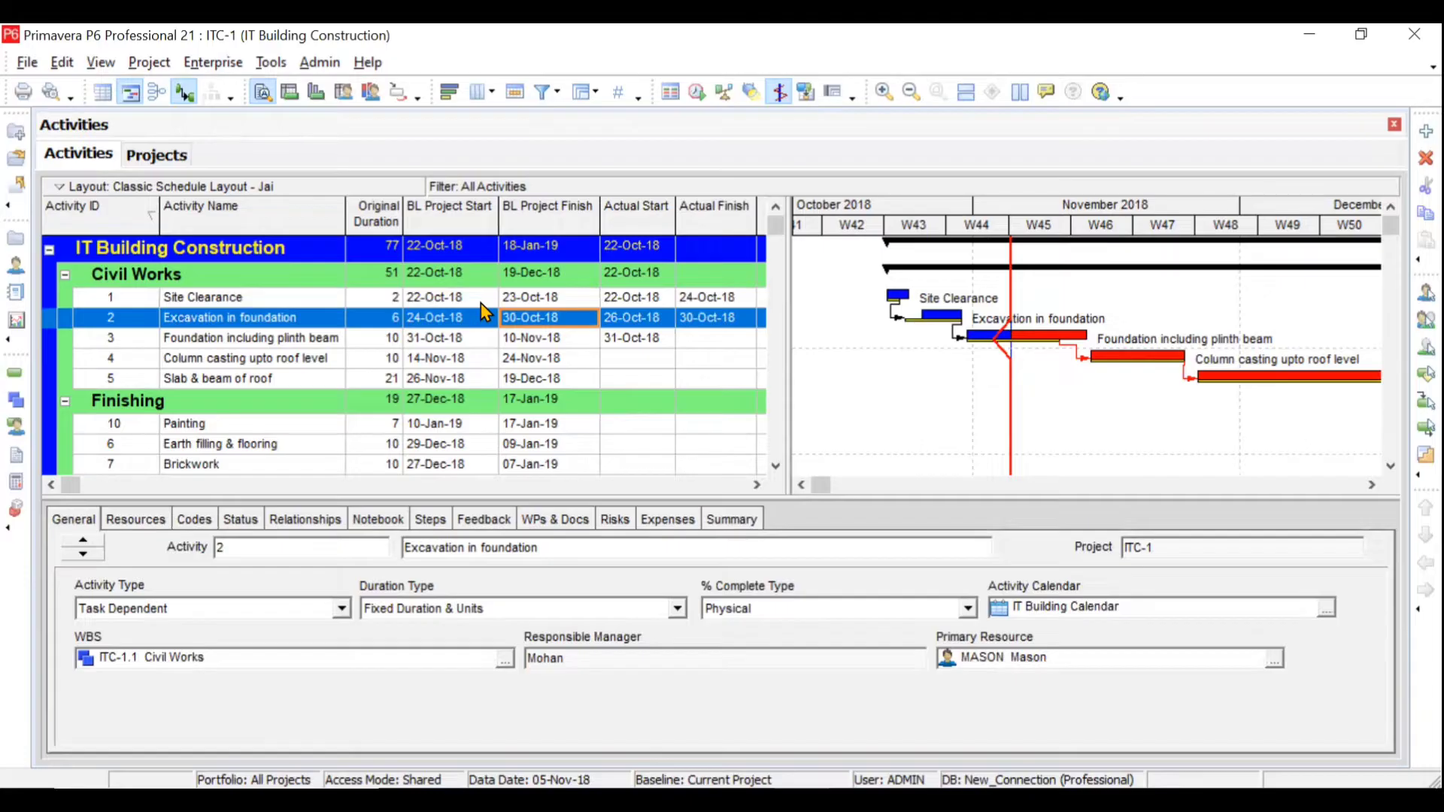
left_click(175, 161)
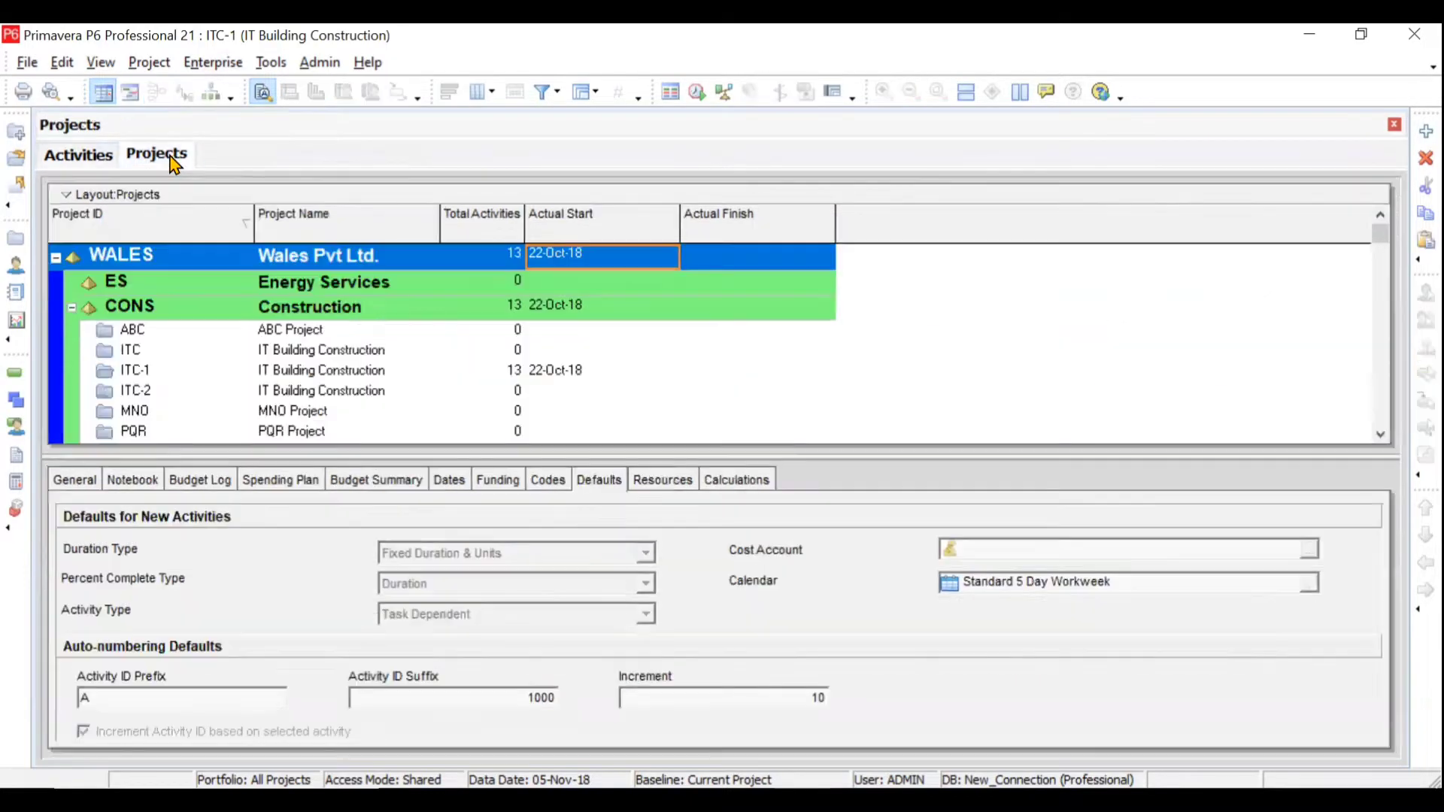
left_click(177, 285)
left_click(183, 310)
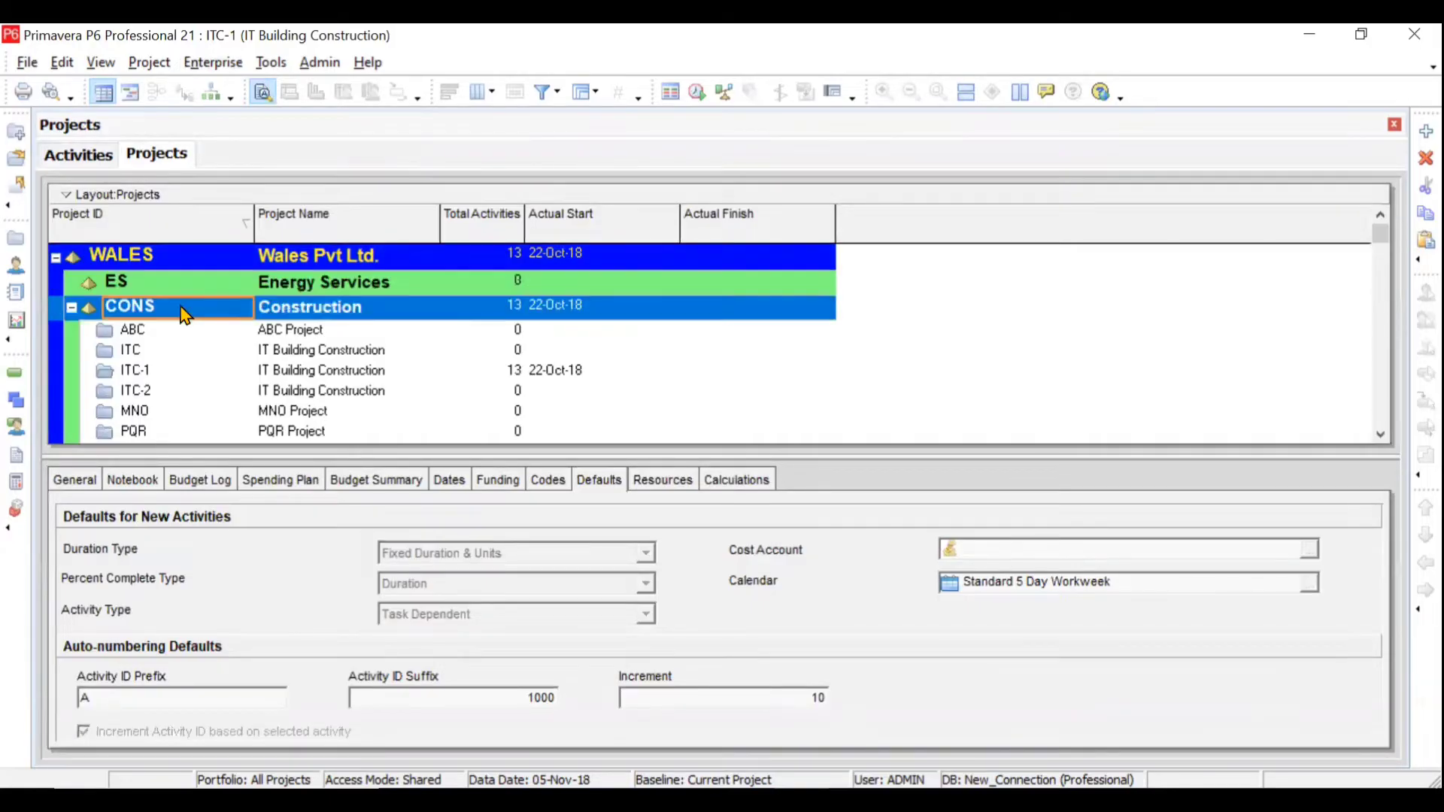
left_click(73, 309)
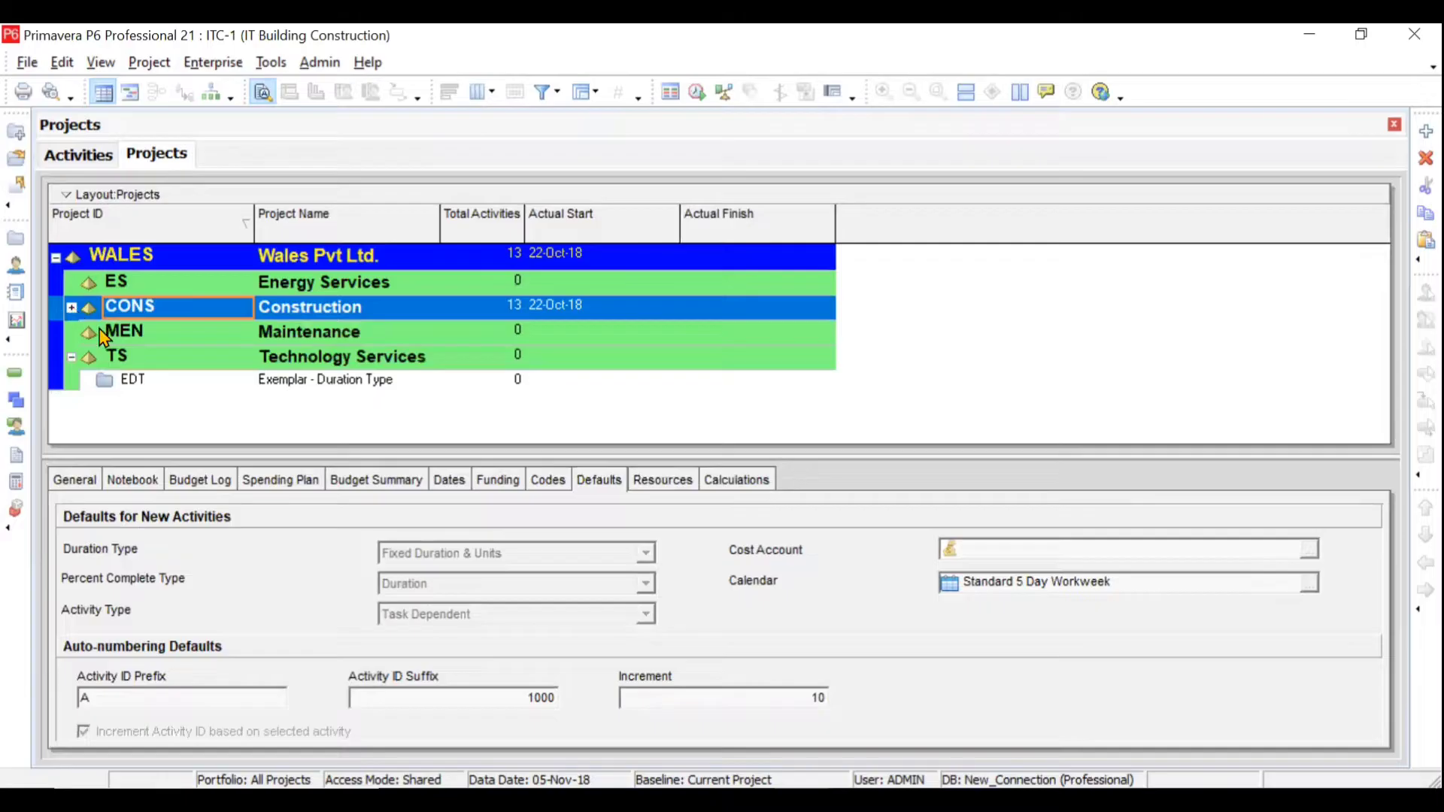
left_click(73, 359)
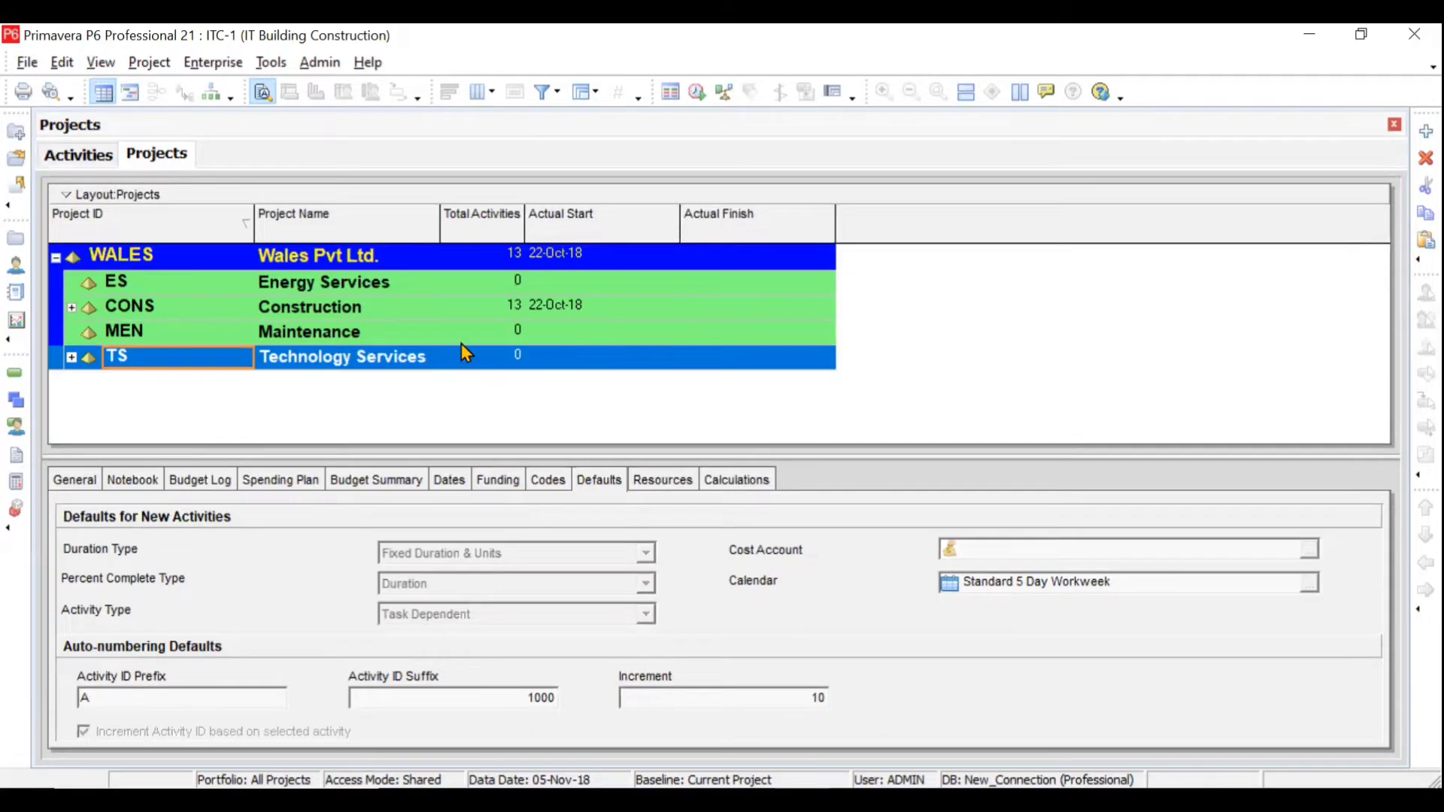
left_click(228, 68)
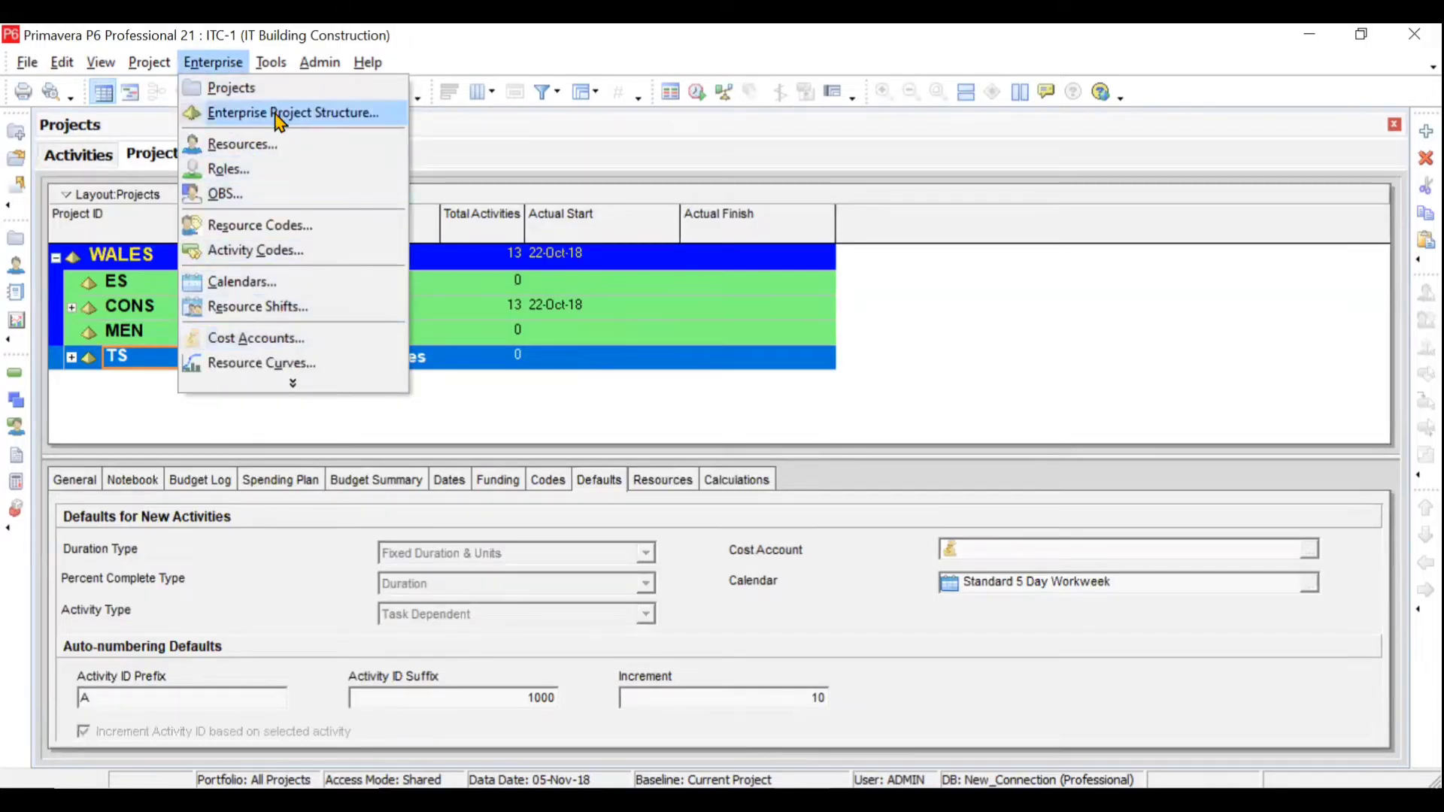
left_click(886, 318)
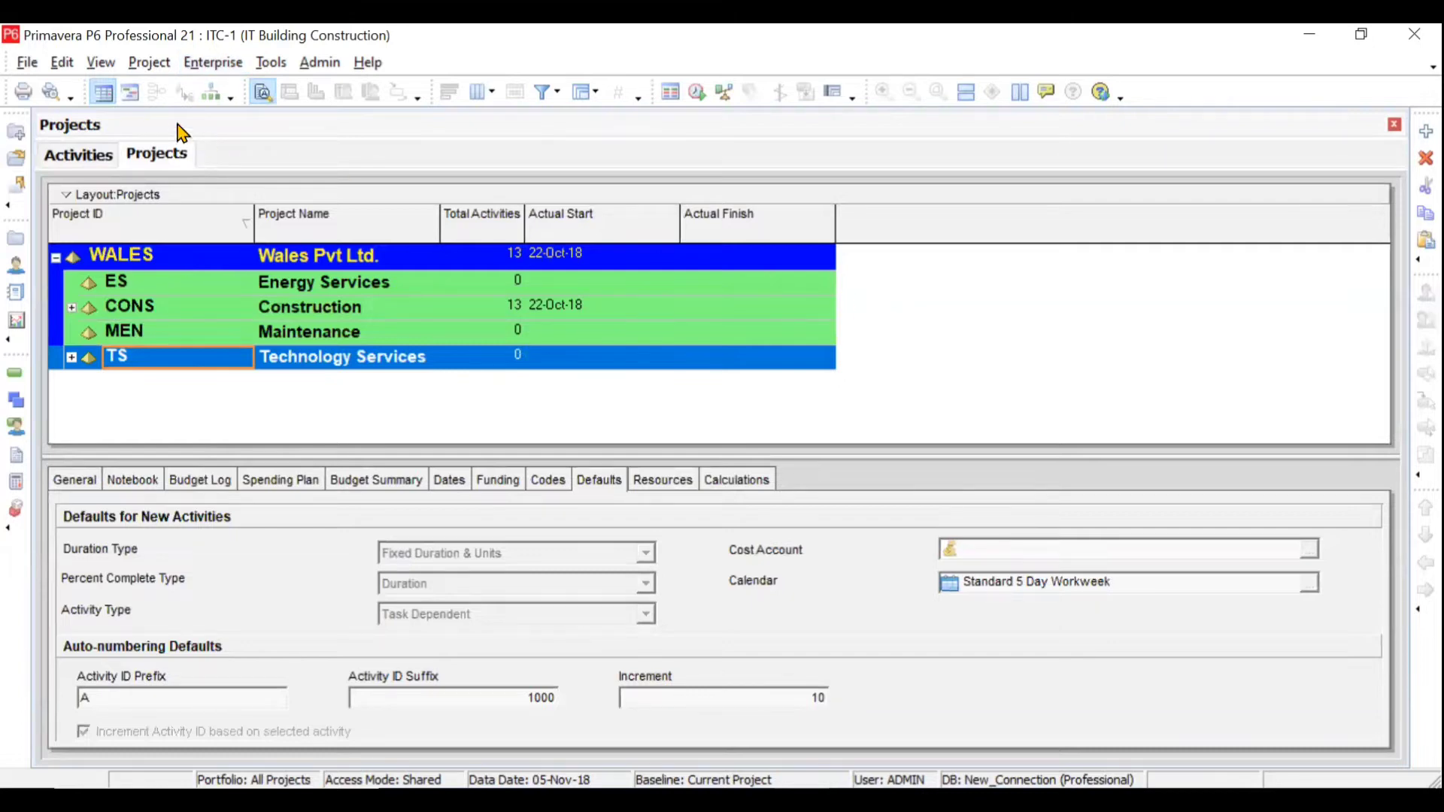
left_click(102, 152)
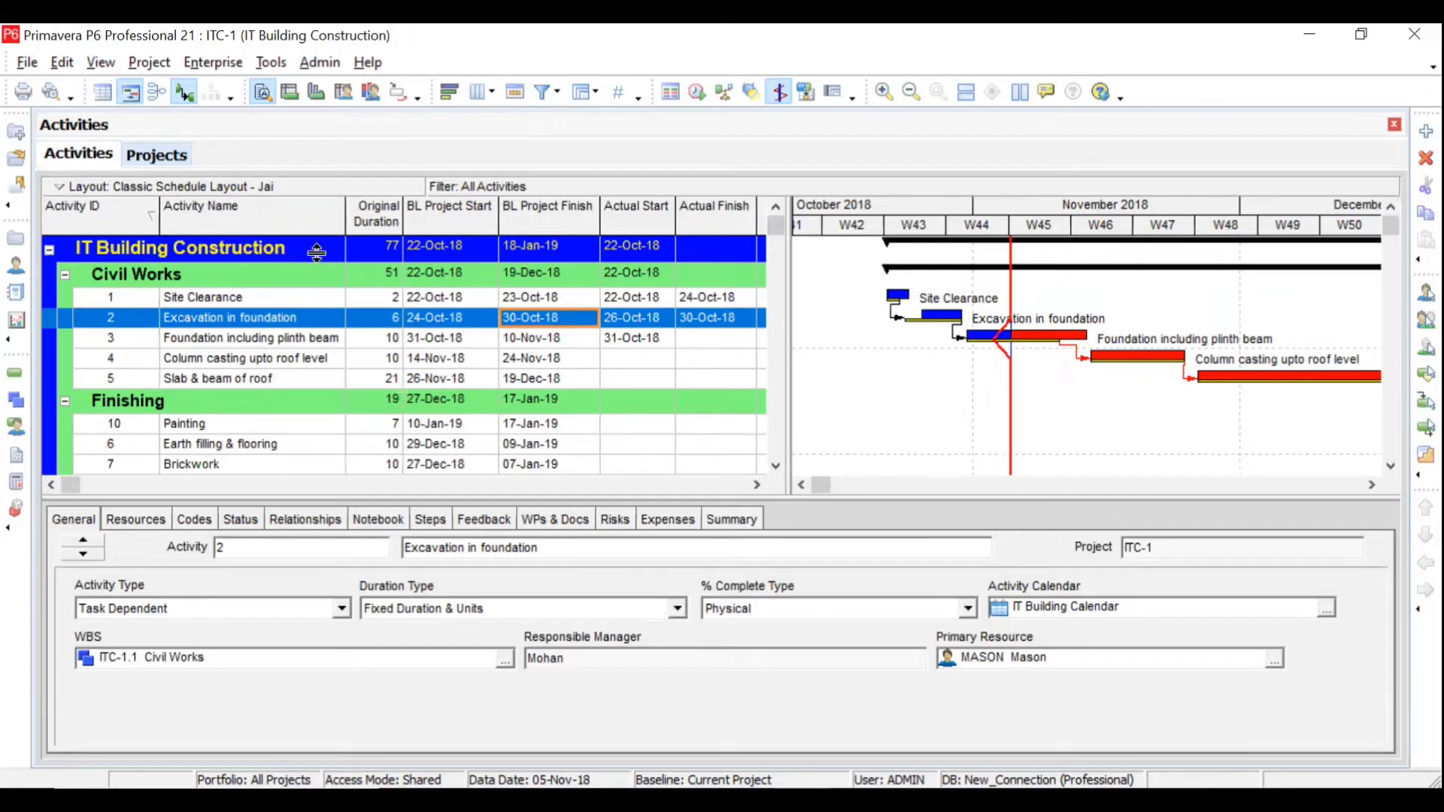
Step: Browse the activity list and the Project menu, then select activity 3, Foundation including plinth beam
left_click(776, 467)
scroll(777, 474, "down", 2)
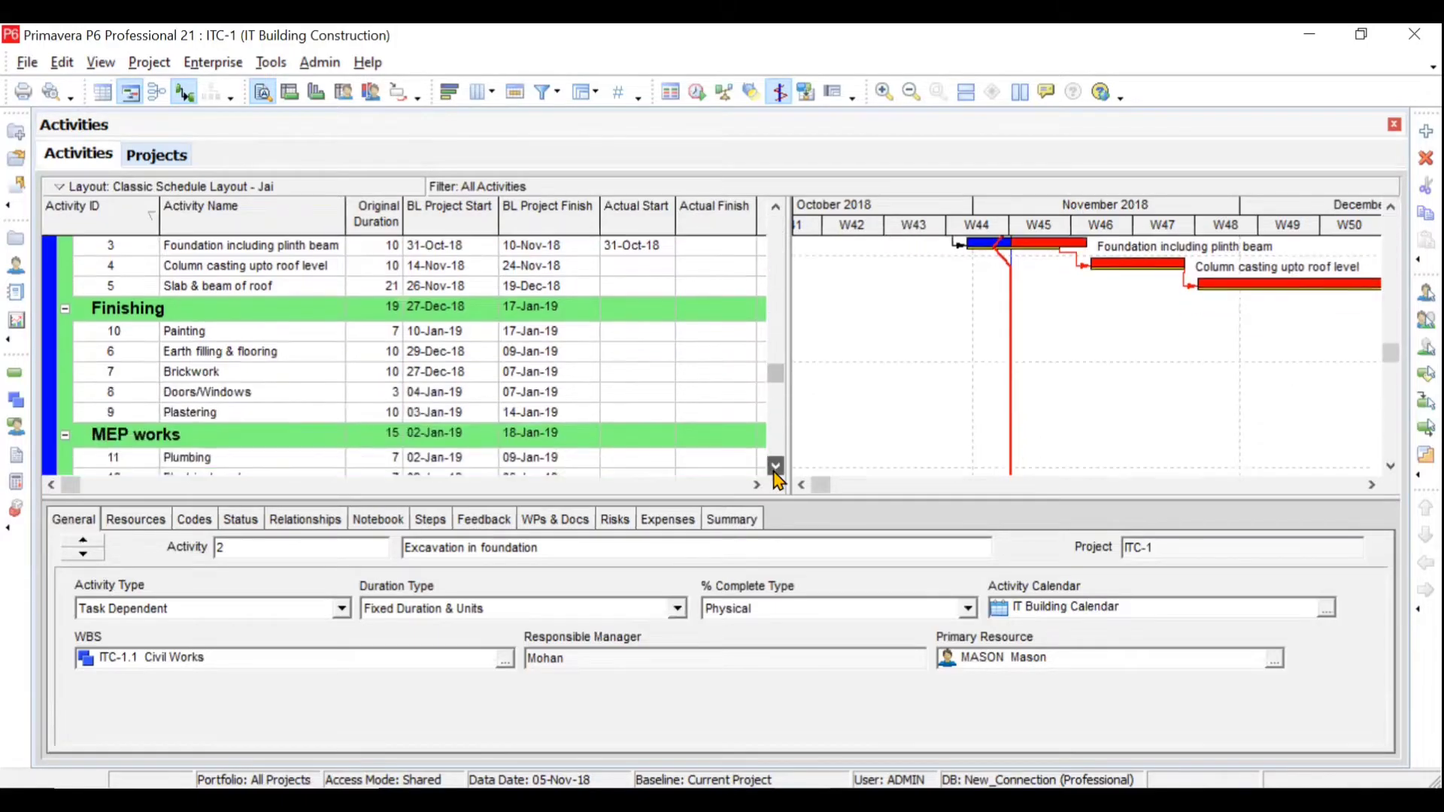
left_click(775, 206)
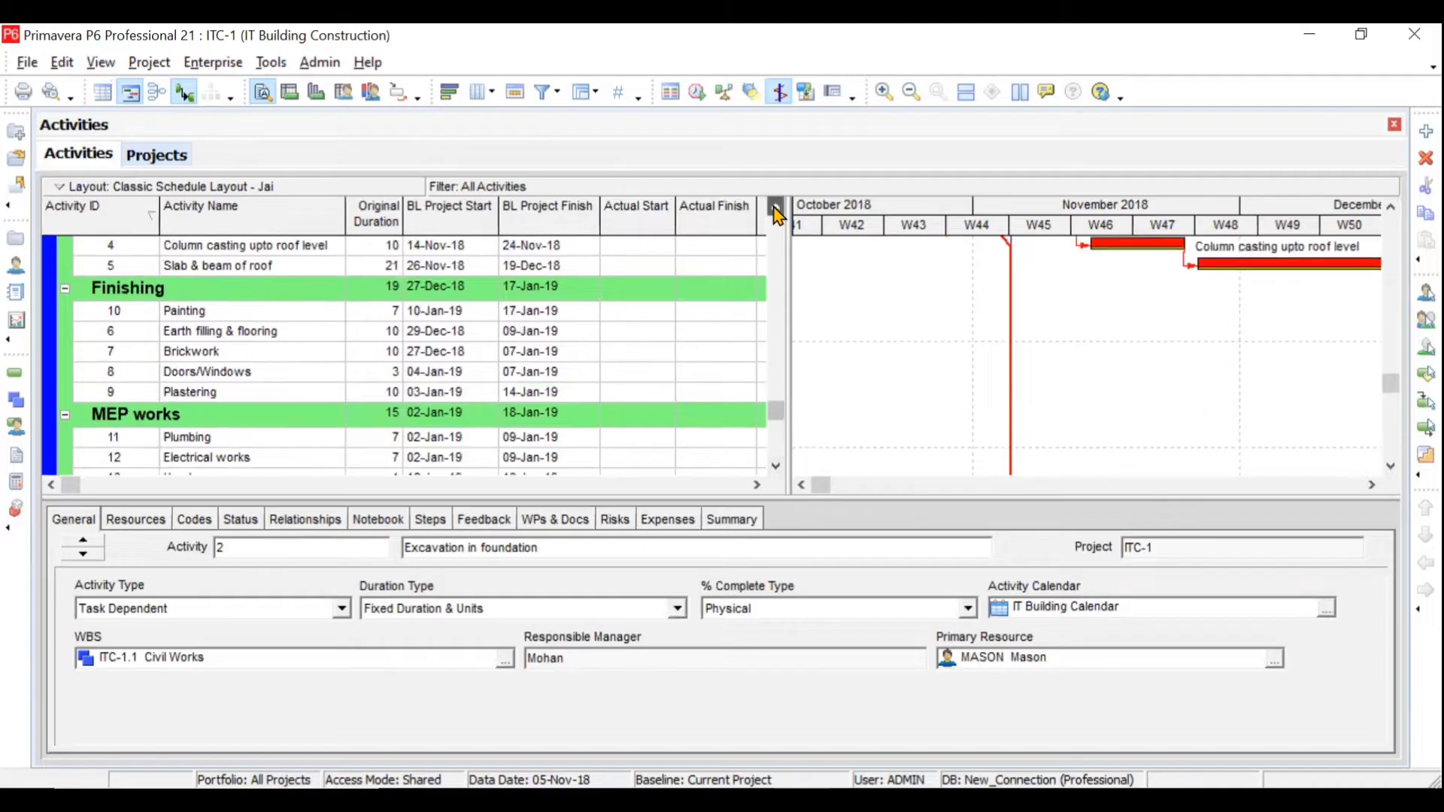
scroll(777, 300, "up", 2)
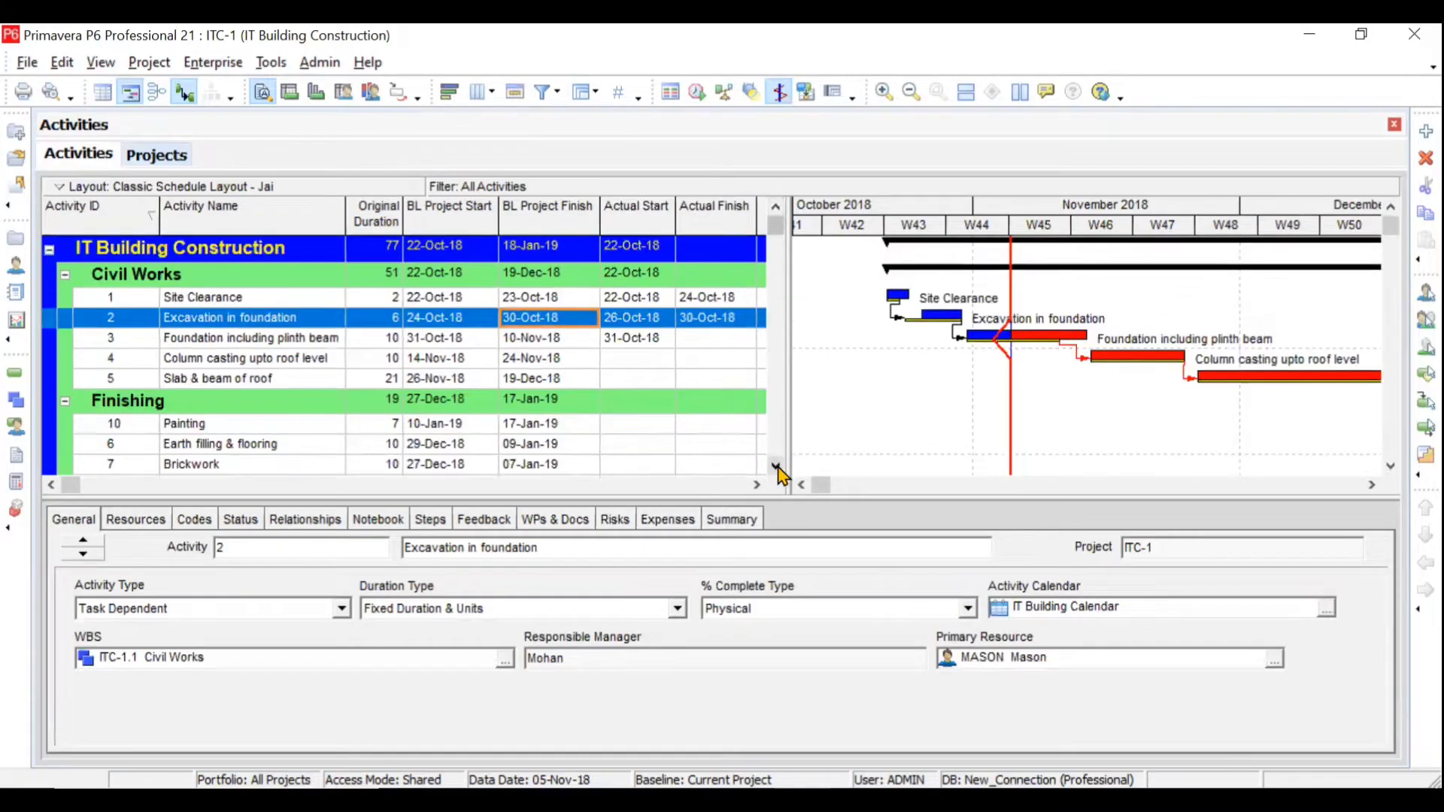
scroll(776, 470, "down", 1)
scroll(777, 343, "up", 1)
left_click(148, 62)
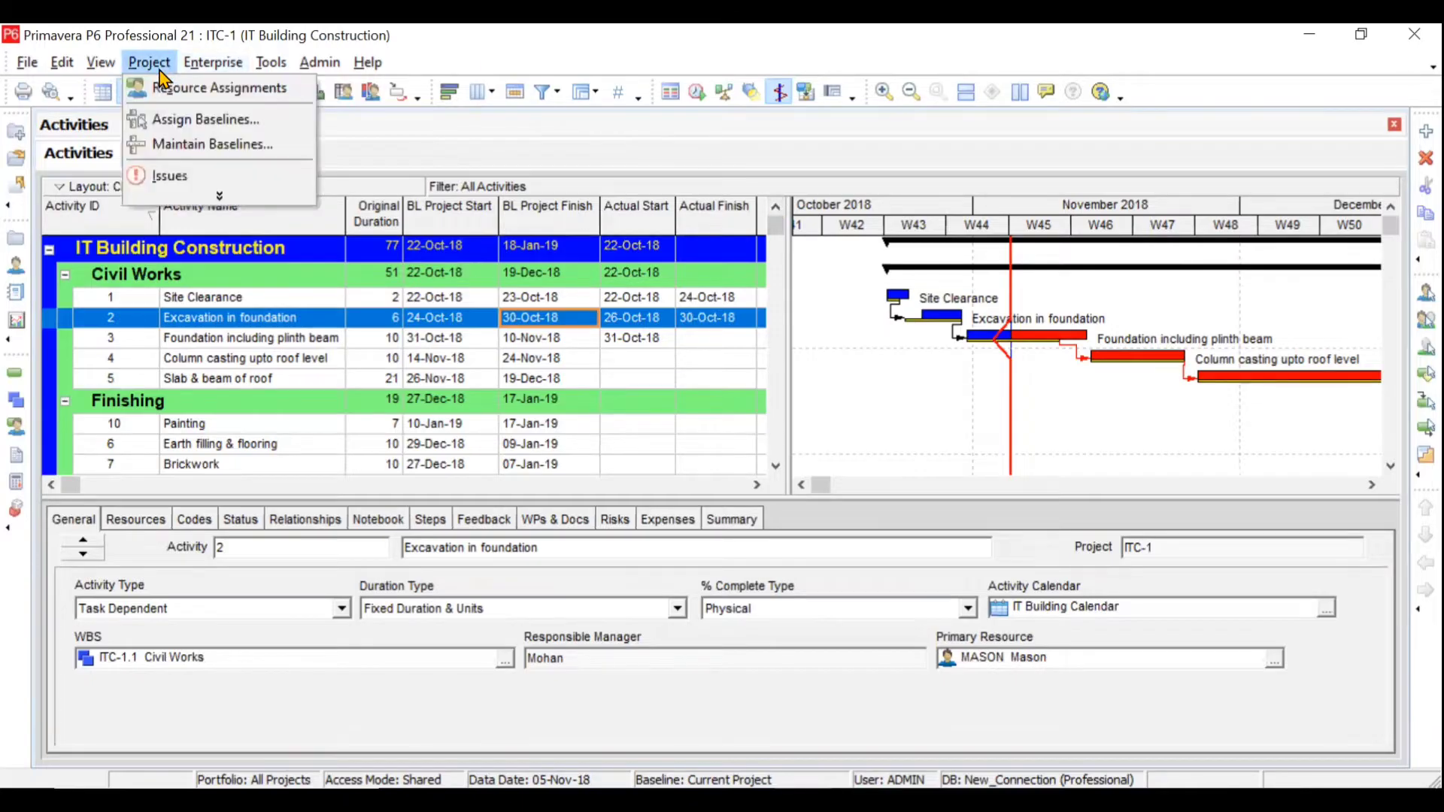
mouse_move(192, 72)
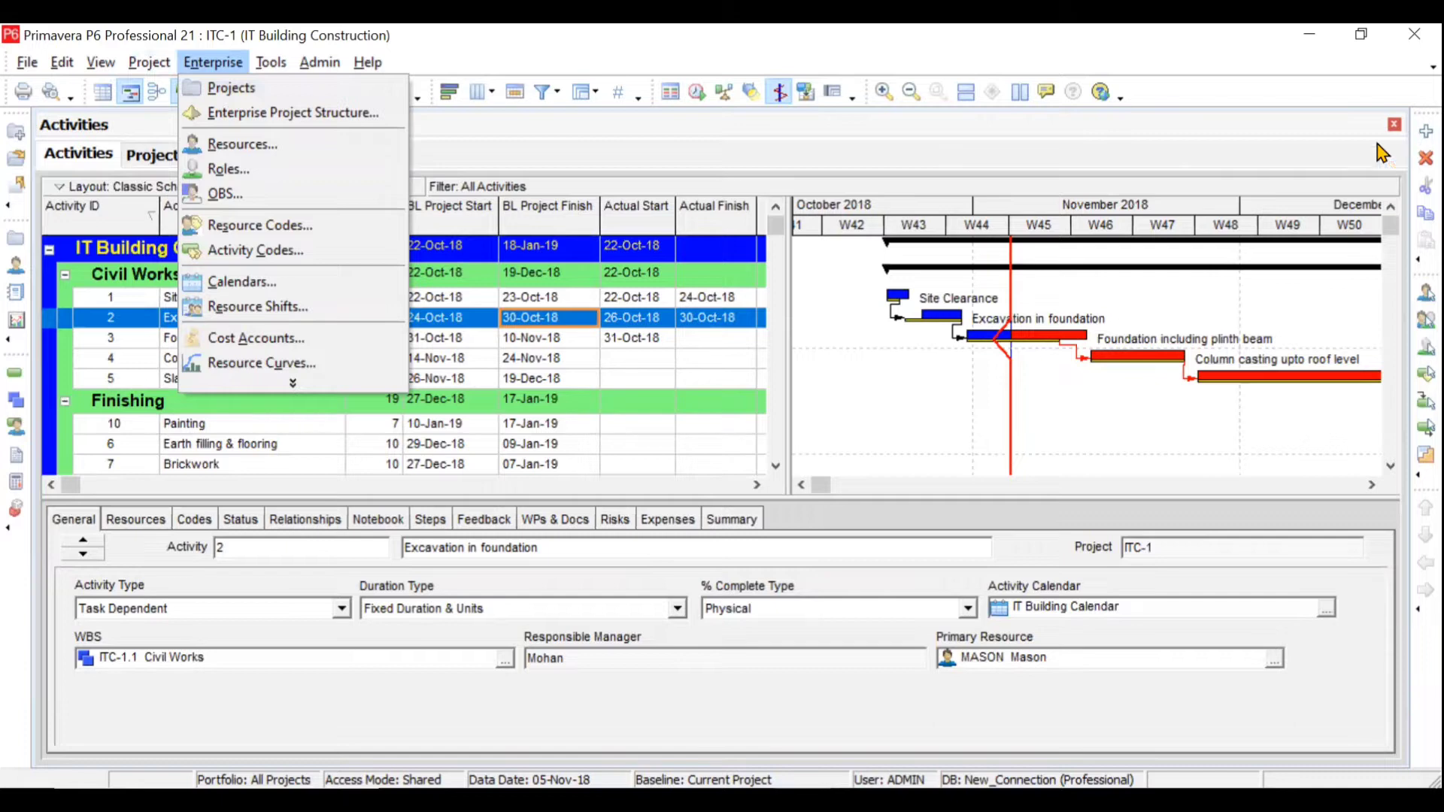
left_click(566, 343)
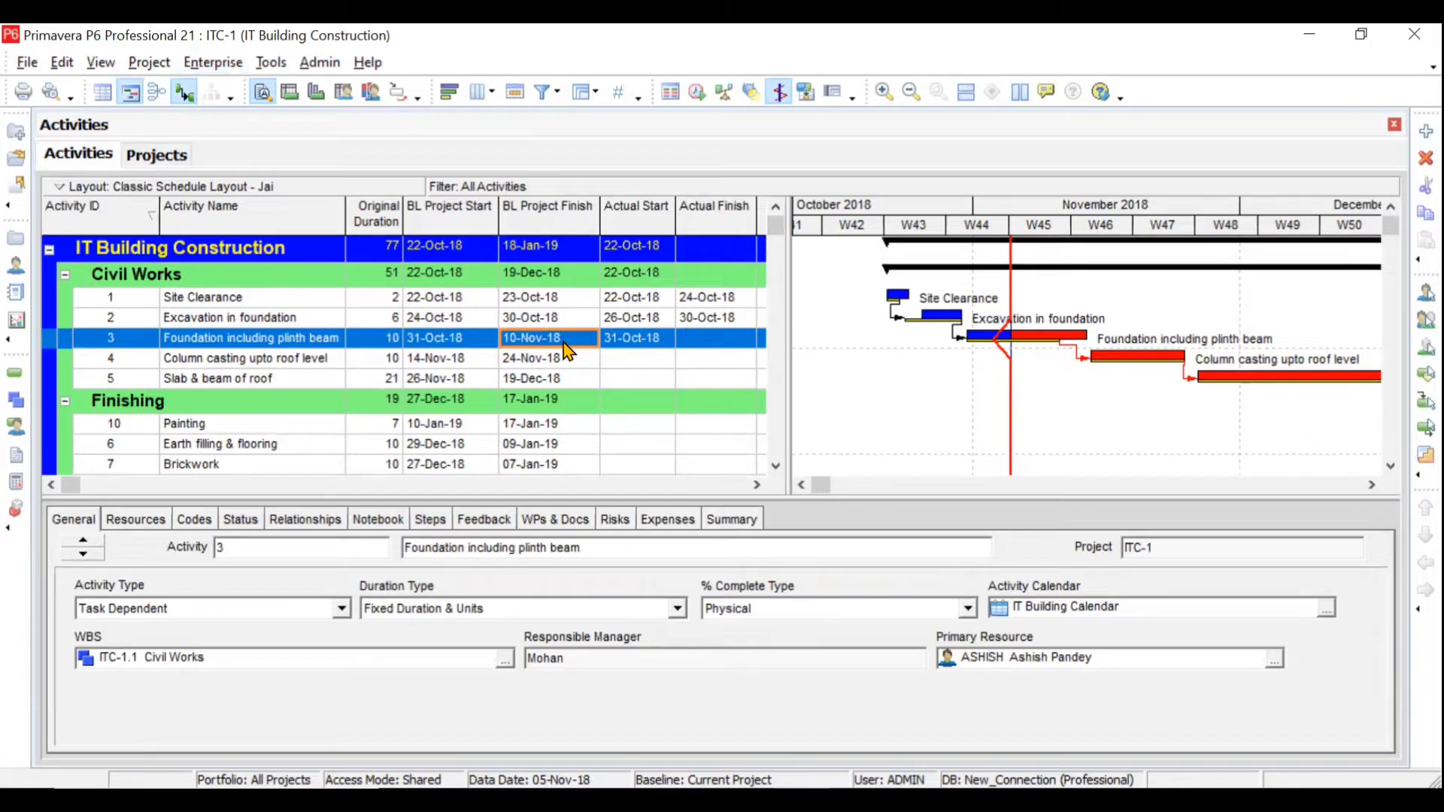
Step: Select the Civil Works, Finishing and MEP works WBS groups in turn, then return to the top
left_click(312, 283)
left_click(301, 403)
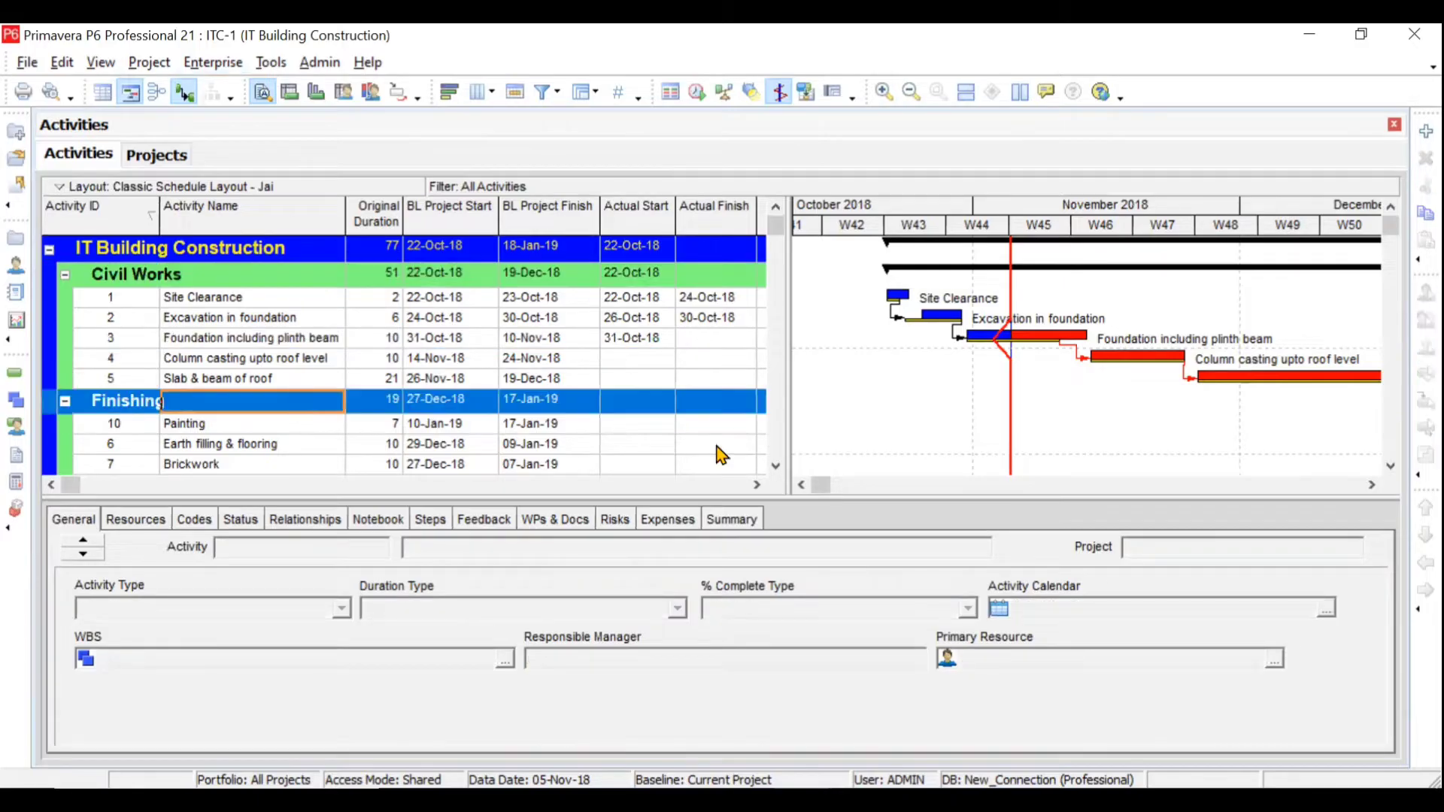
left_click(775, 467)
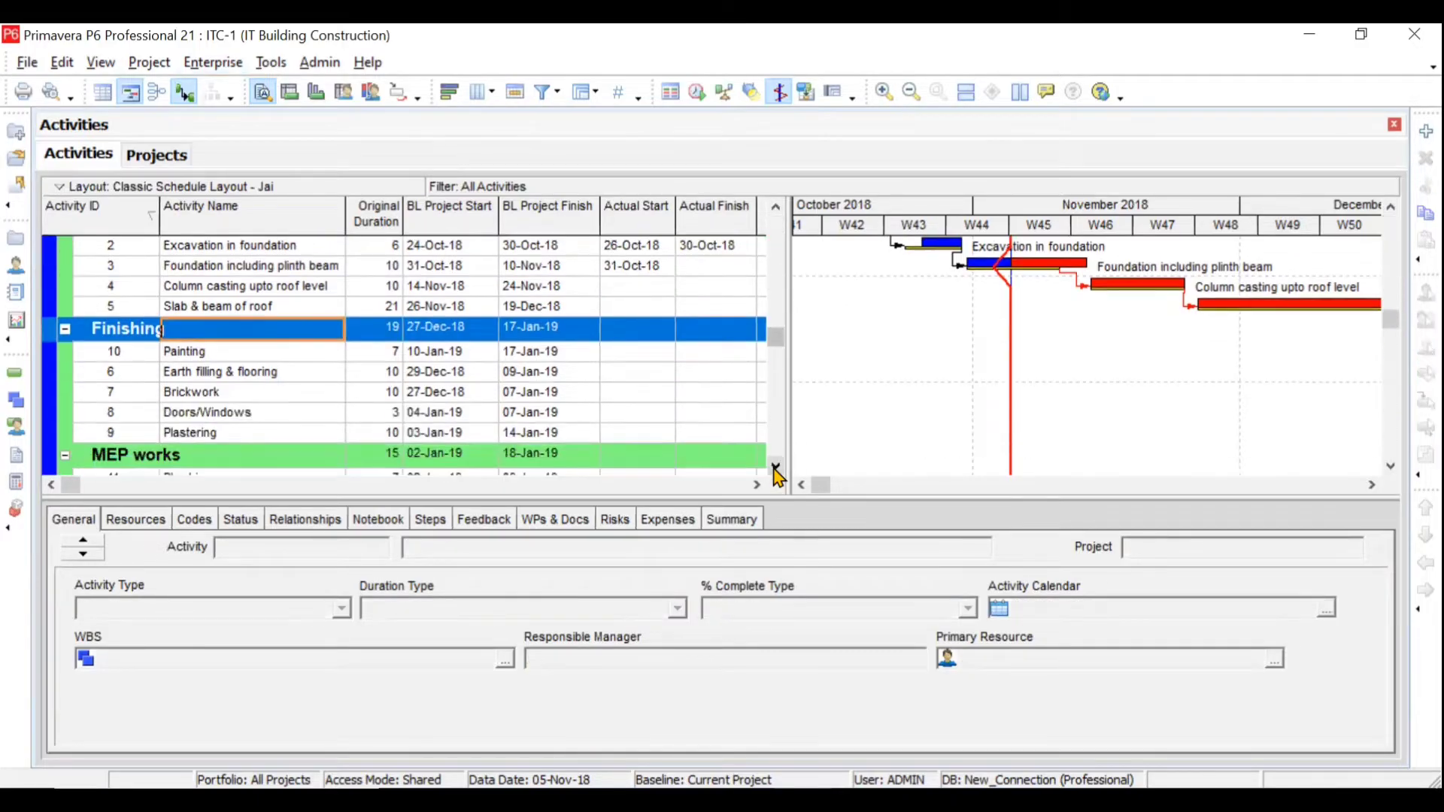
left_click(776, 466)
left_click(320, 418)
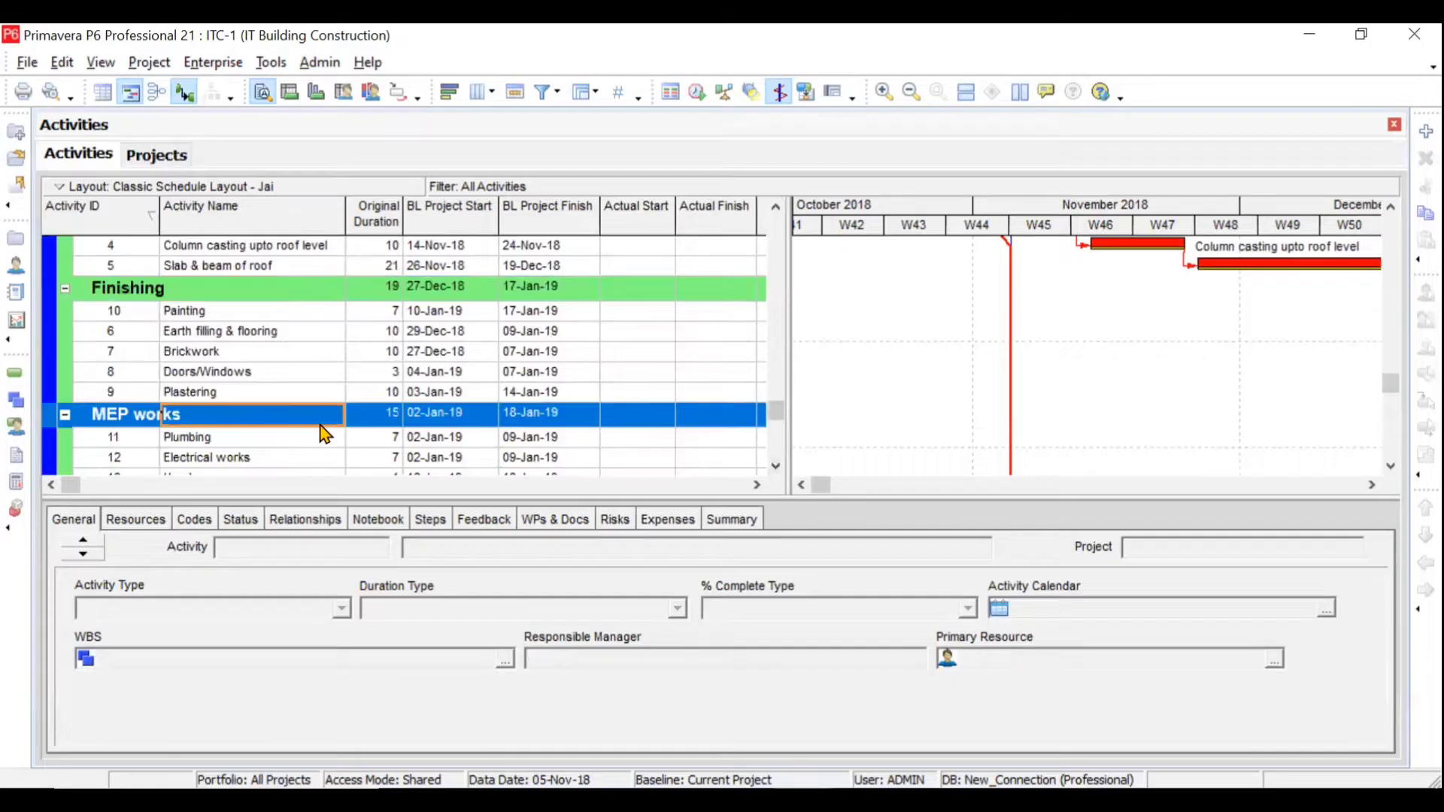
left_click(773, 212)
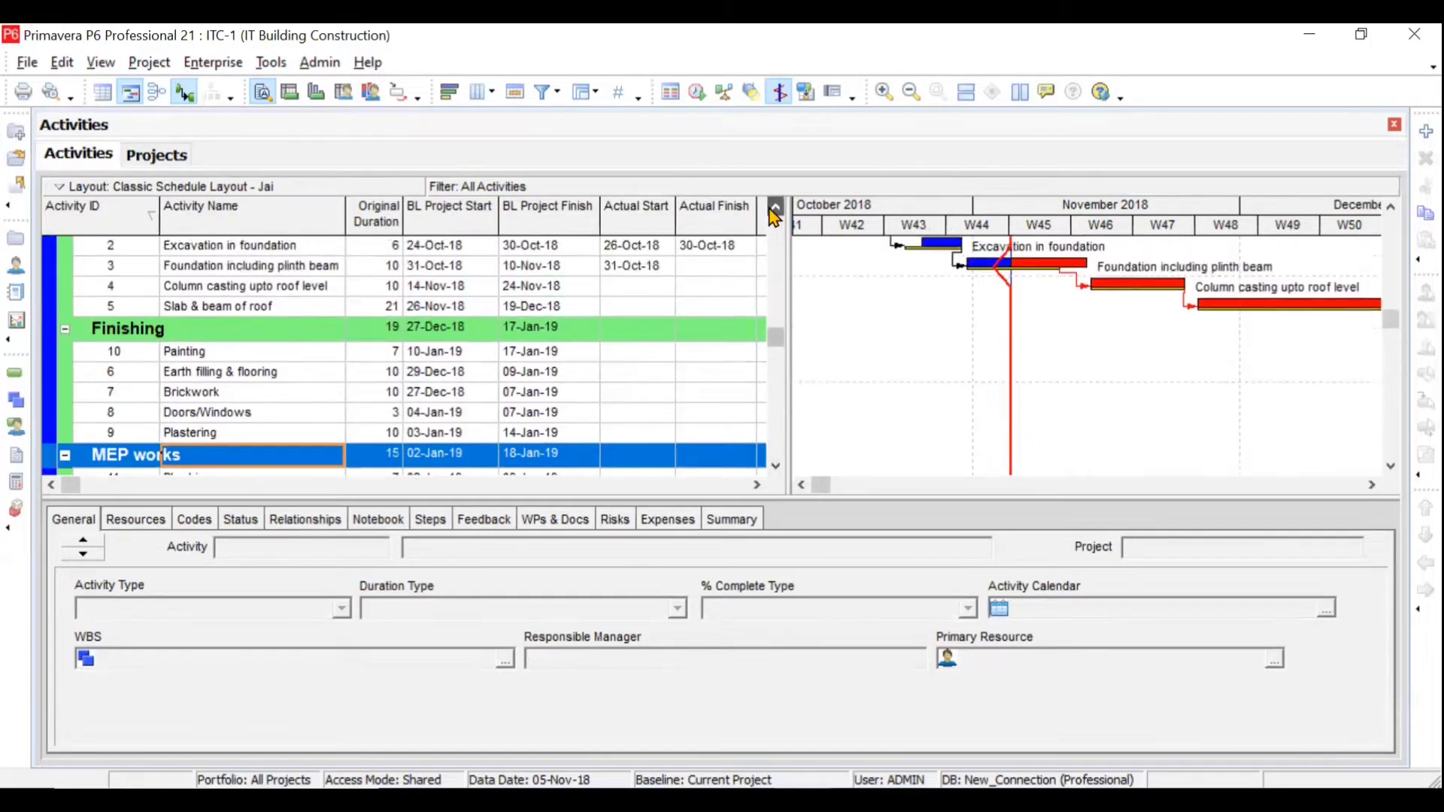
left_click(774, 212)
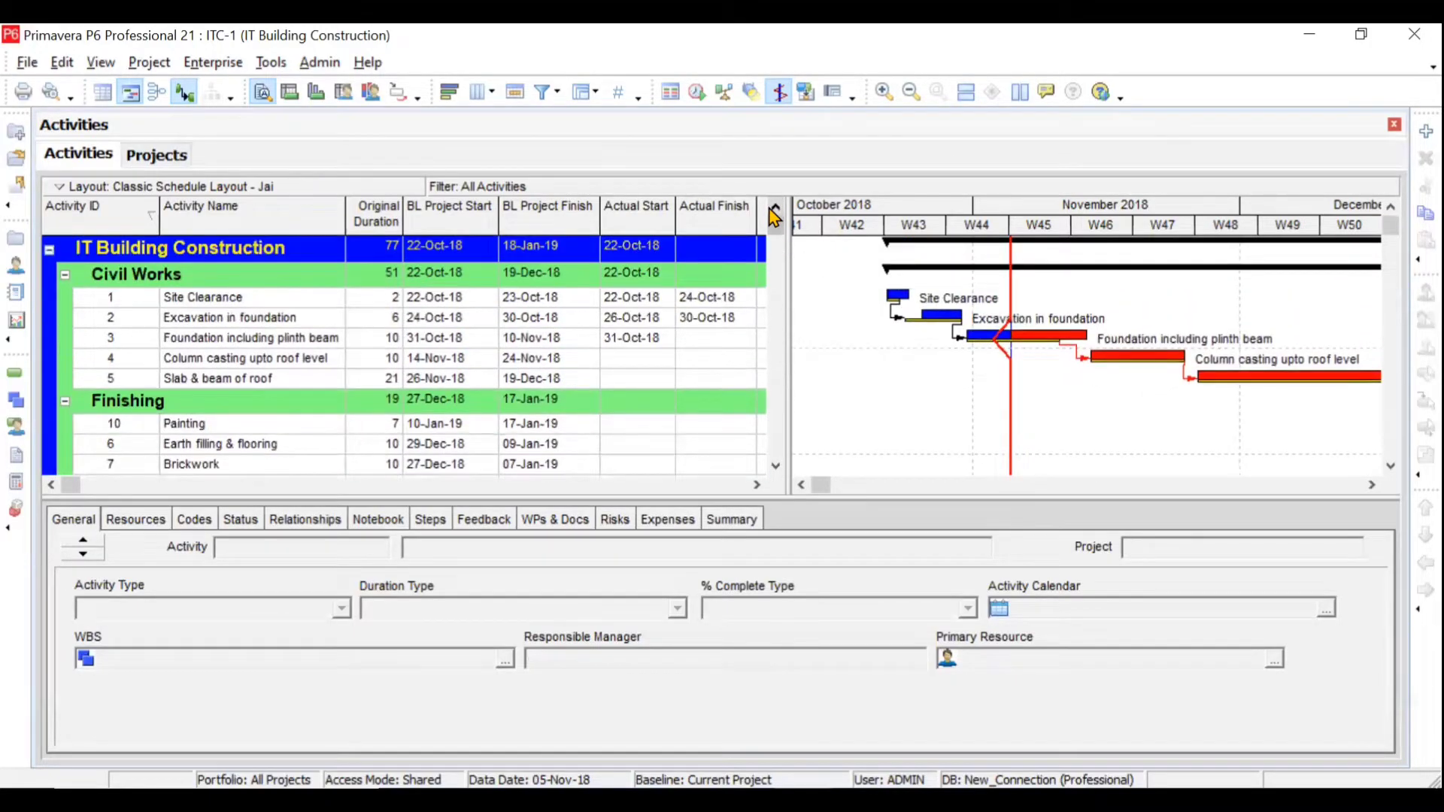
Step: Show Site Clearance's details and look through the later MEP works activities before returning to the top
left_click(394, 298)
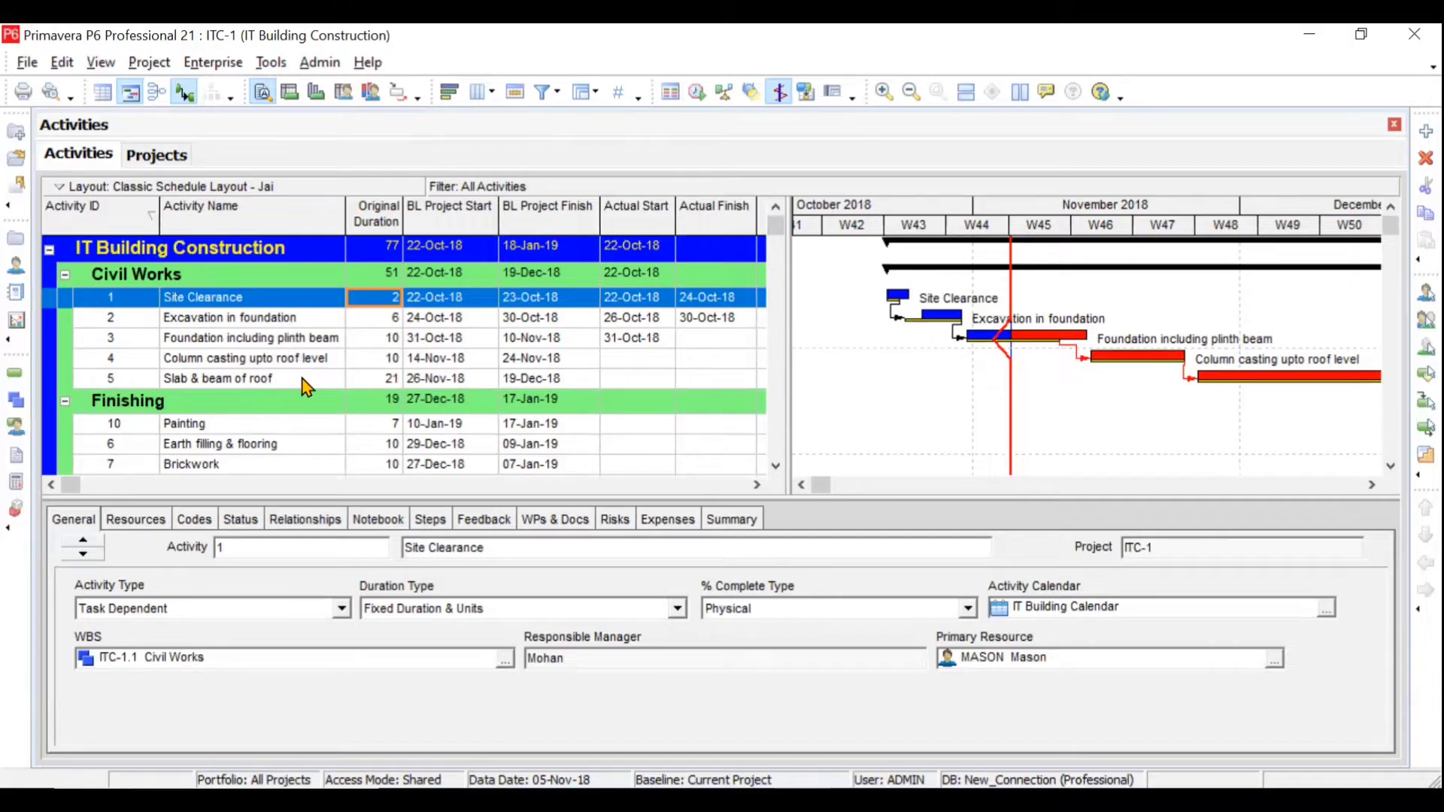
left_click(776, 466)
left_click(775, 465)
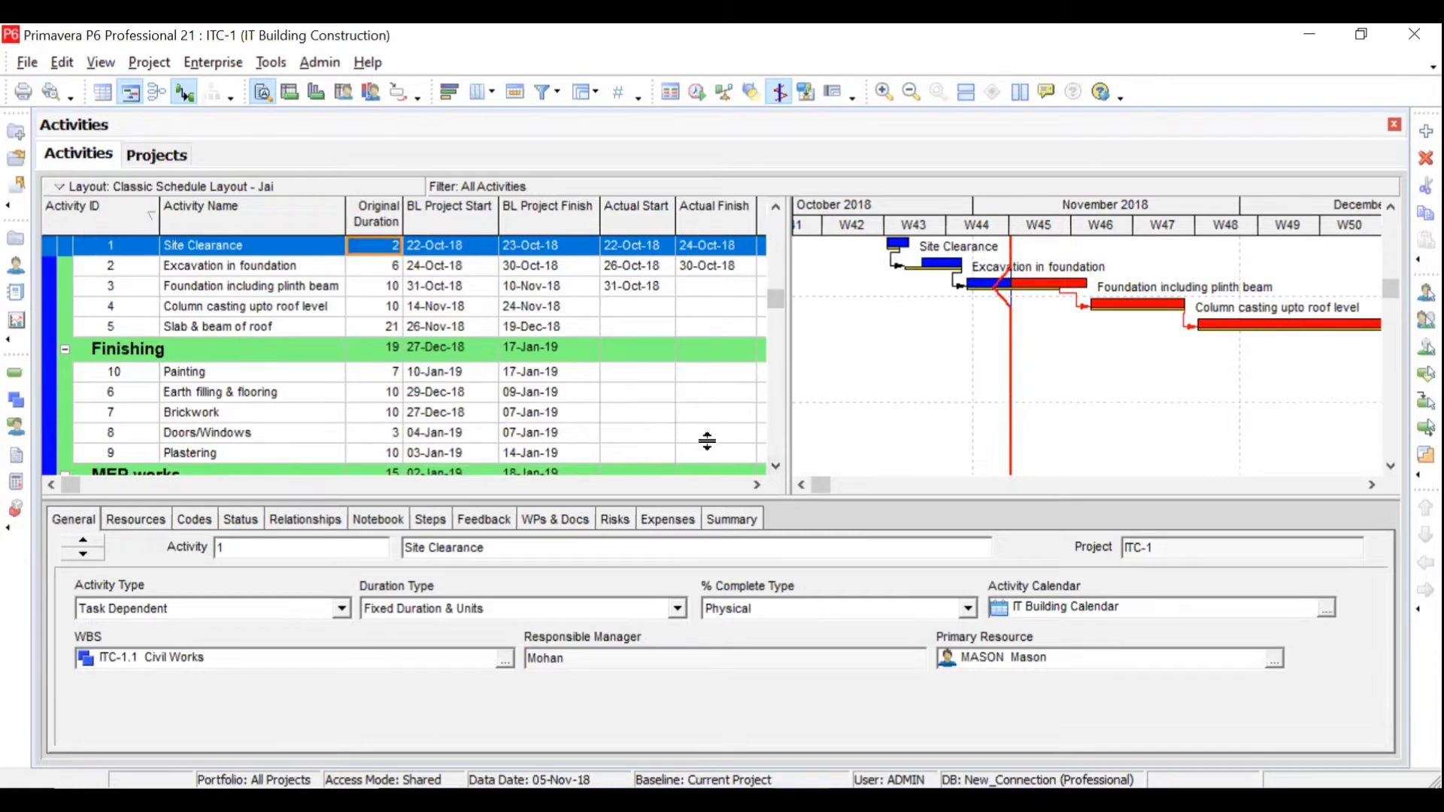
left_click(776, 465)
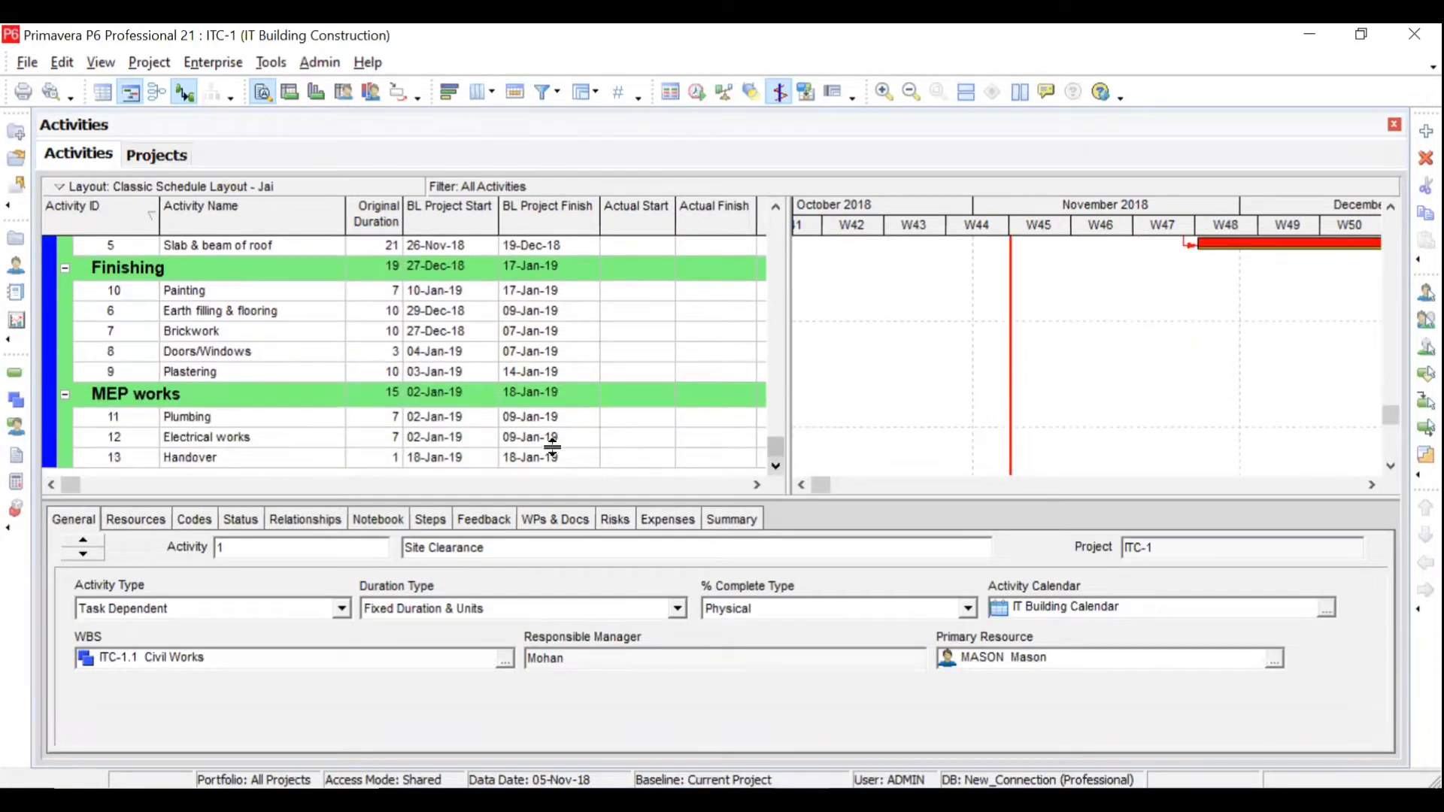
left_click(776, 206)
left_click(776, 206)
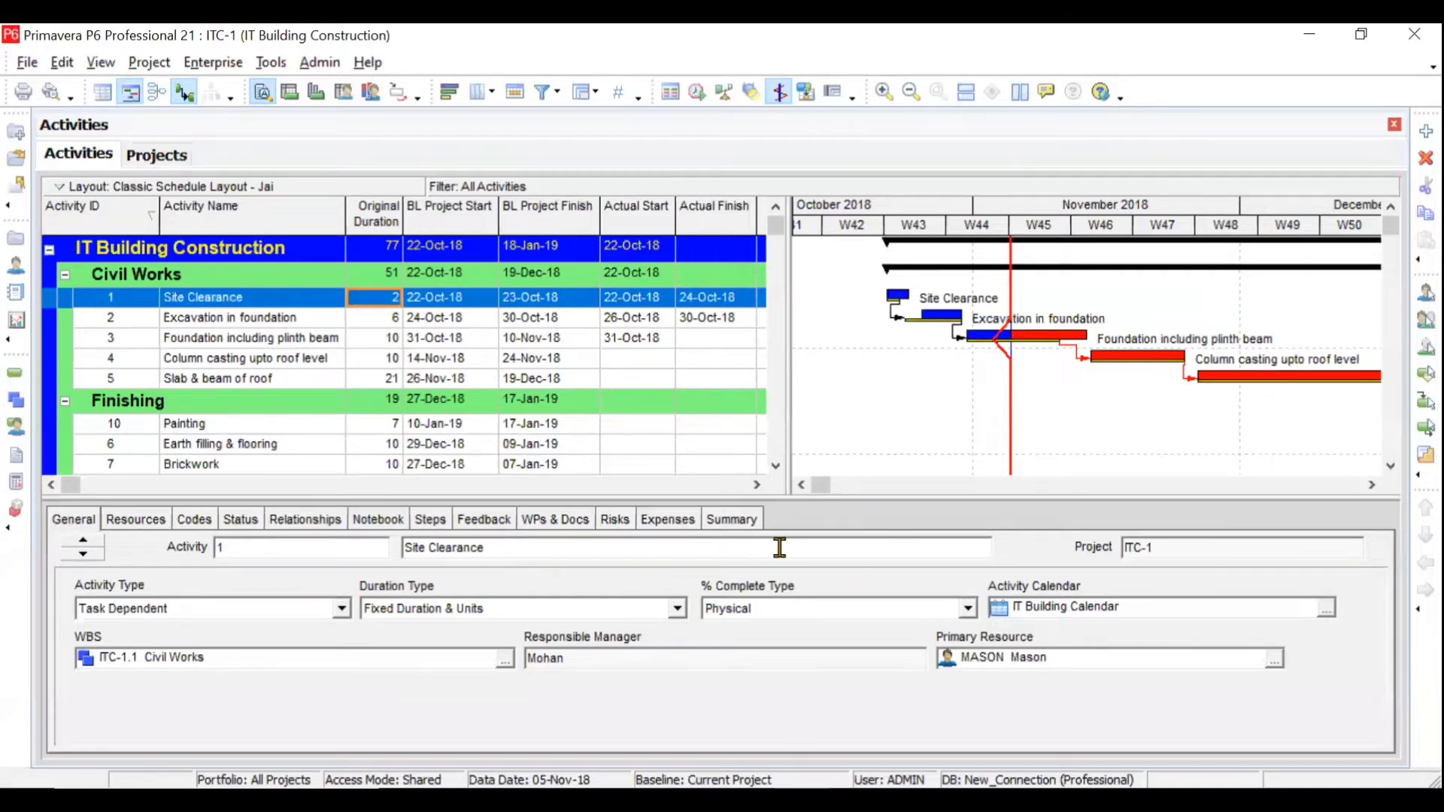
Step: Cycle Site Clearance's Relationships, Resources, Codes and WPs & Docs tabs, then select activity 3 to list its links
left_click(309, 521)
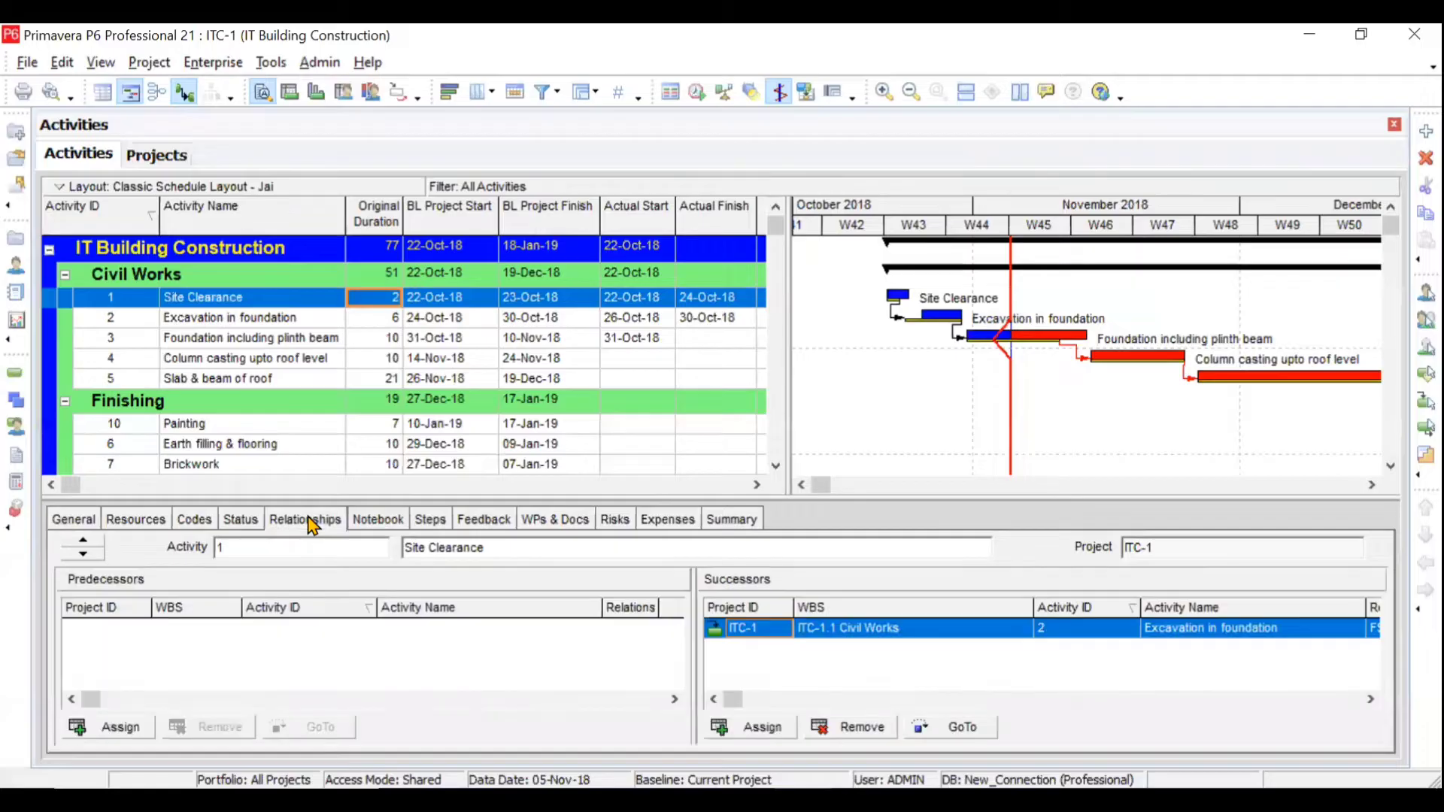
left_click(146, 525)
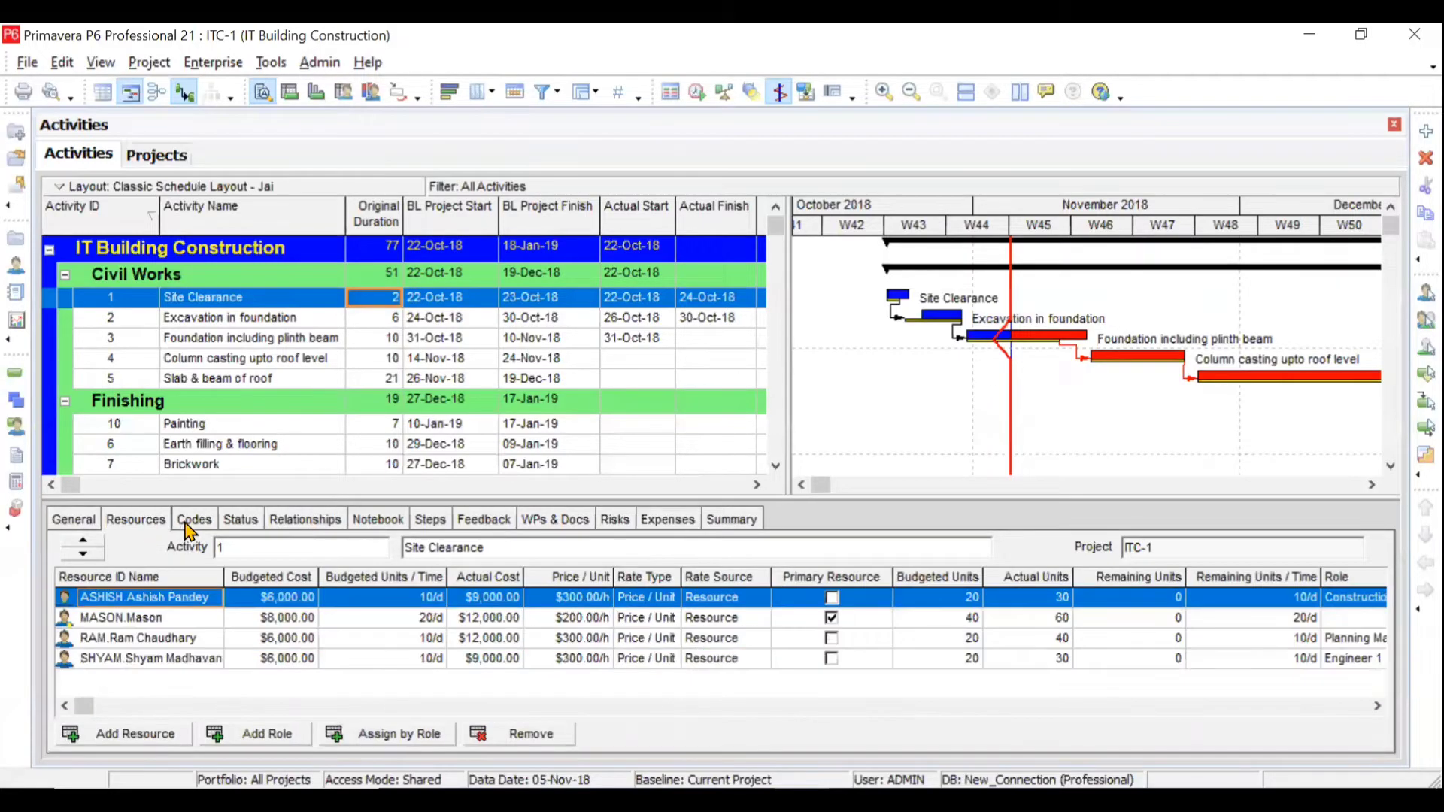
left_click(190, 521)
left_click(587, 526)
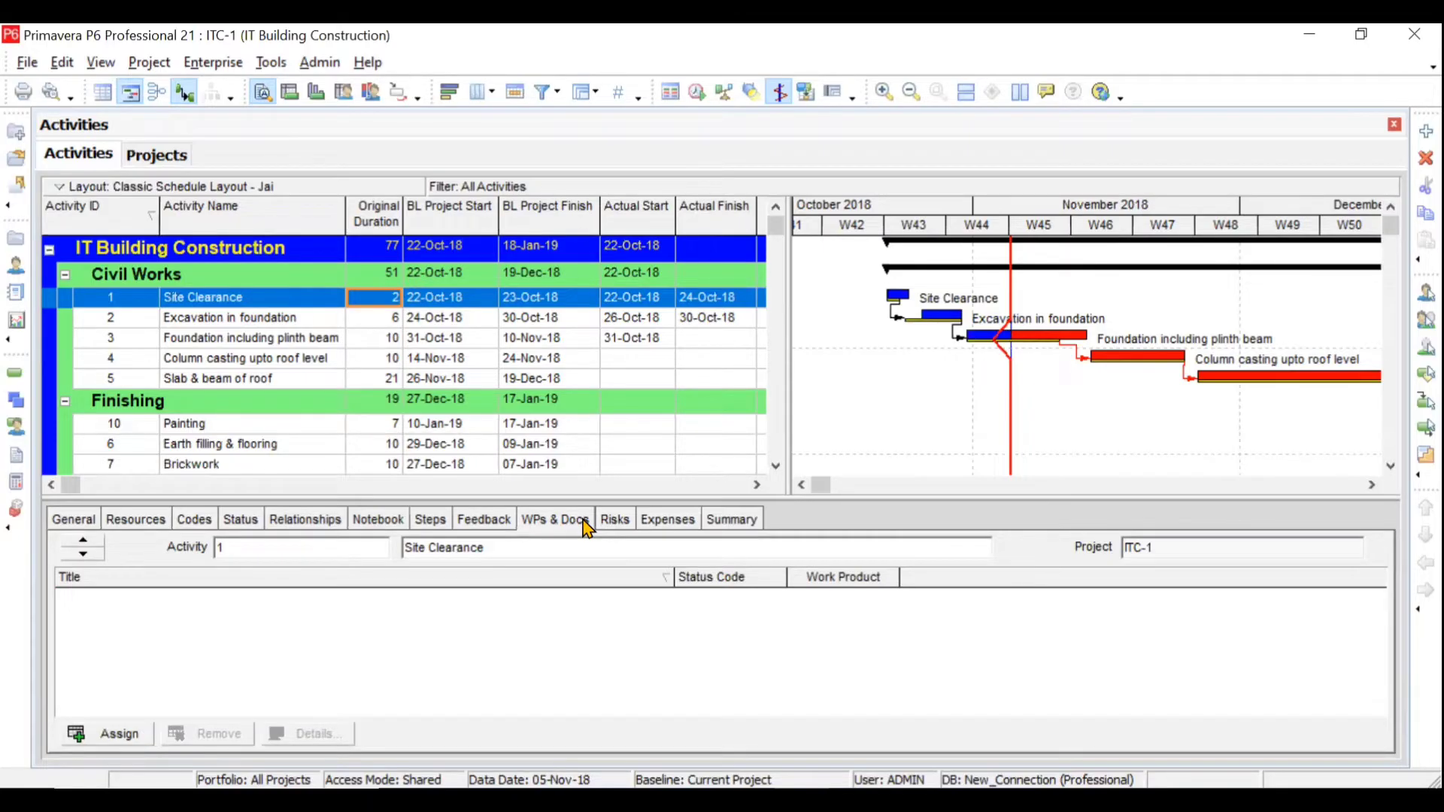
left_click(321, 530)
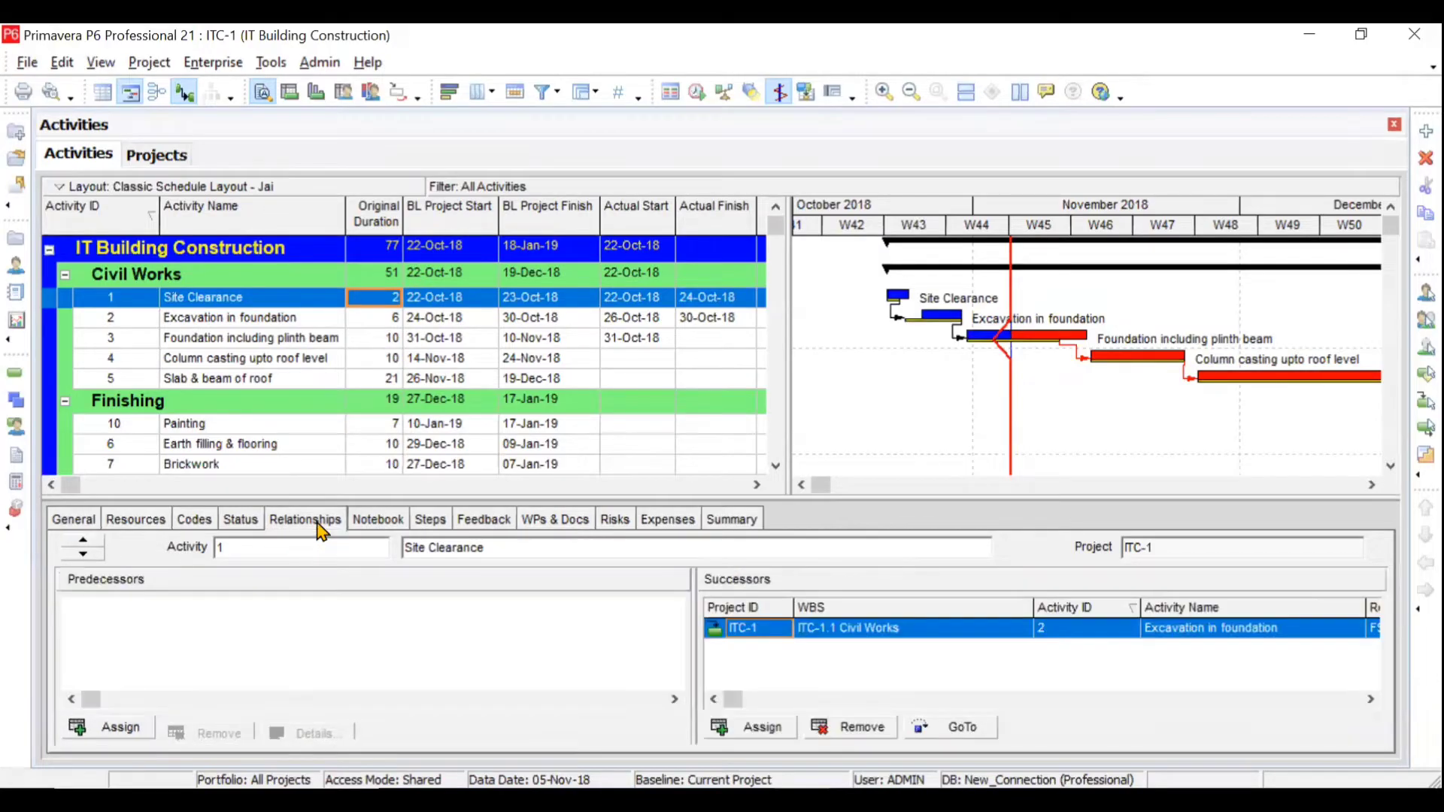
left_click(282, 339)
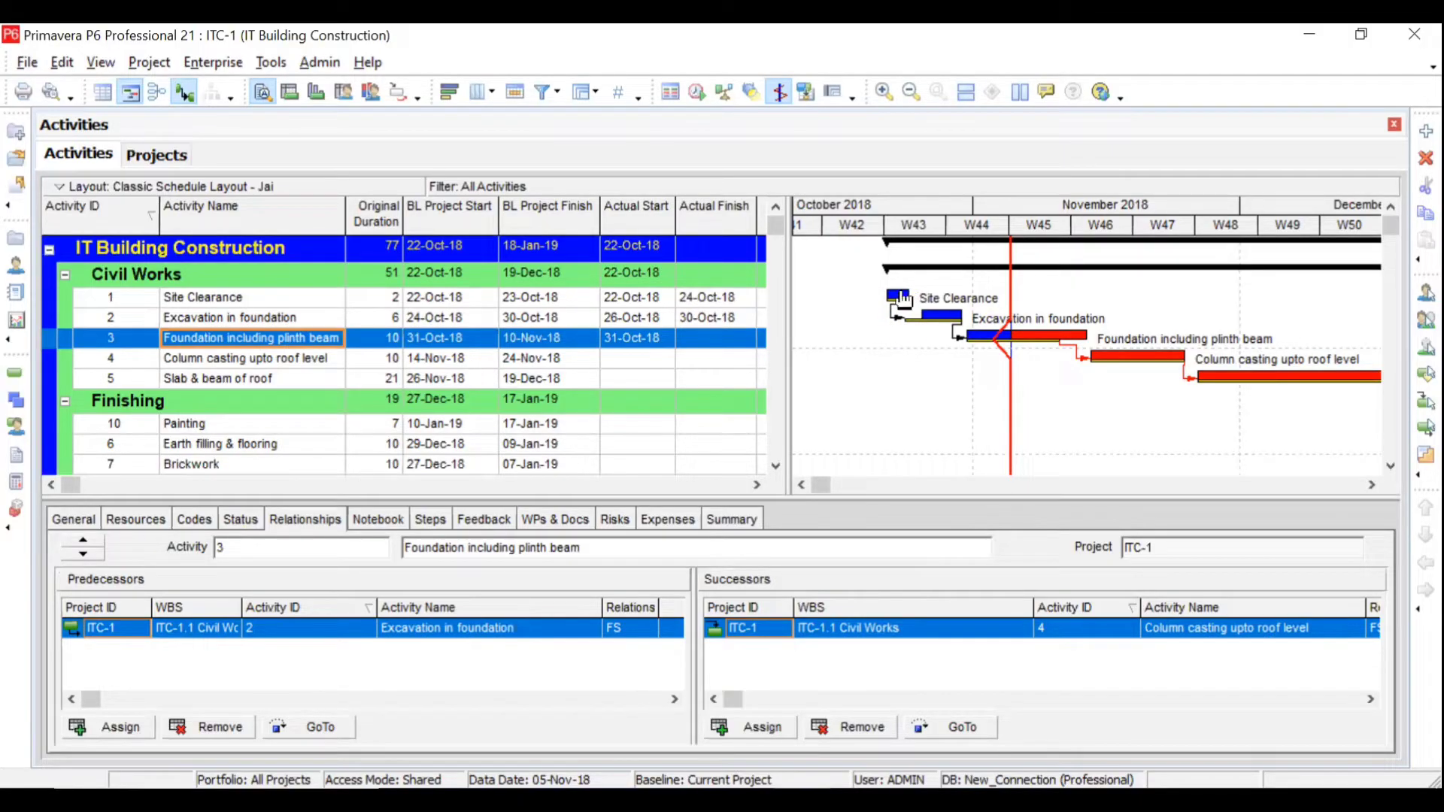
Step: View the foundation activity's General, Resources and Status tabs in an enlarged details pane
left_click(91, 520)
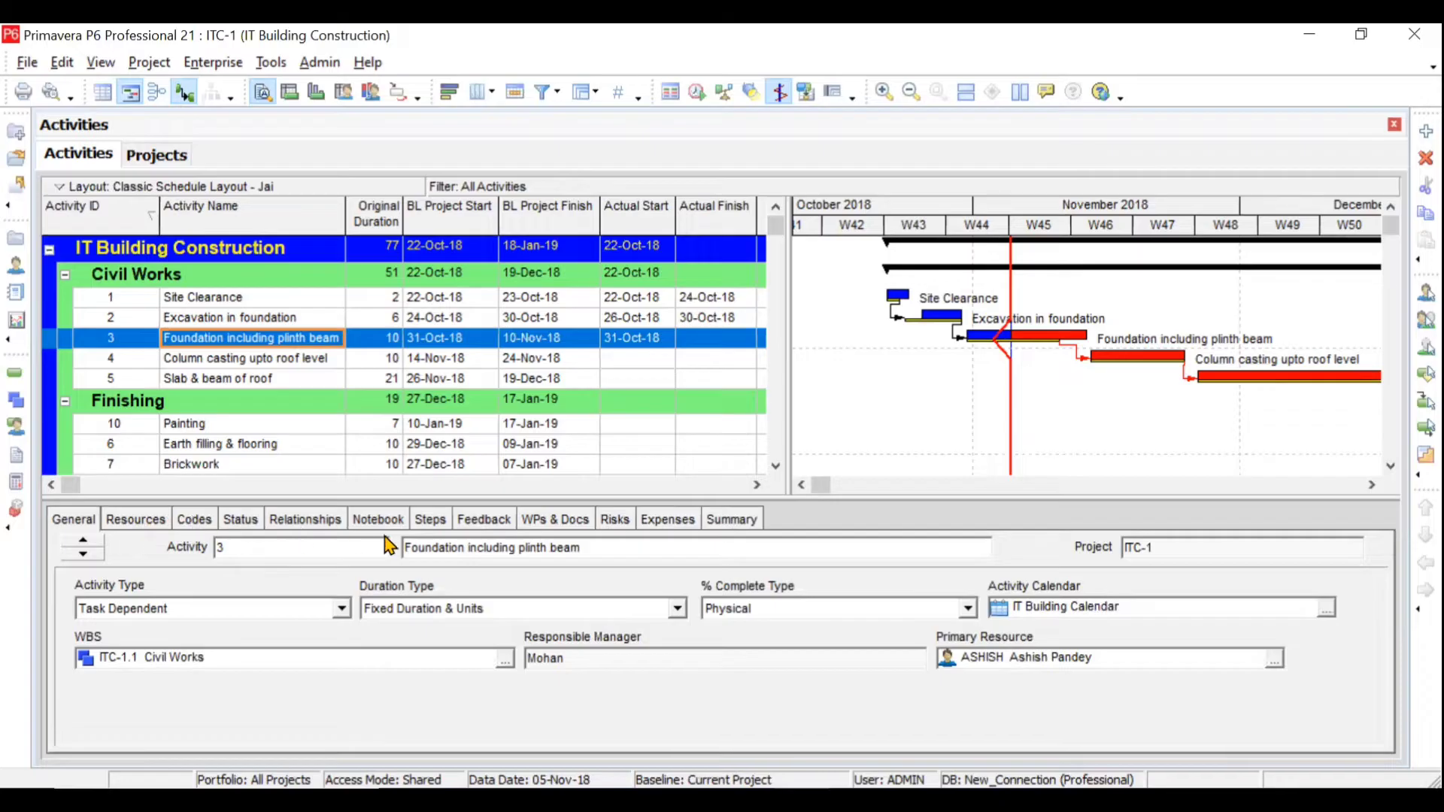
left_click(163, 522)
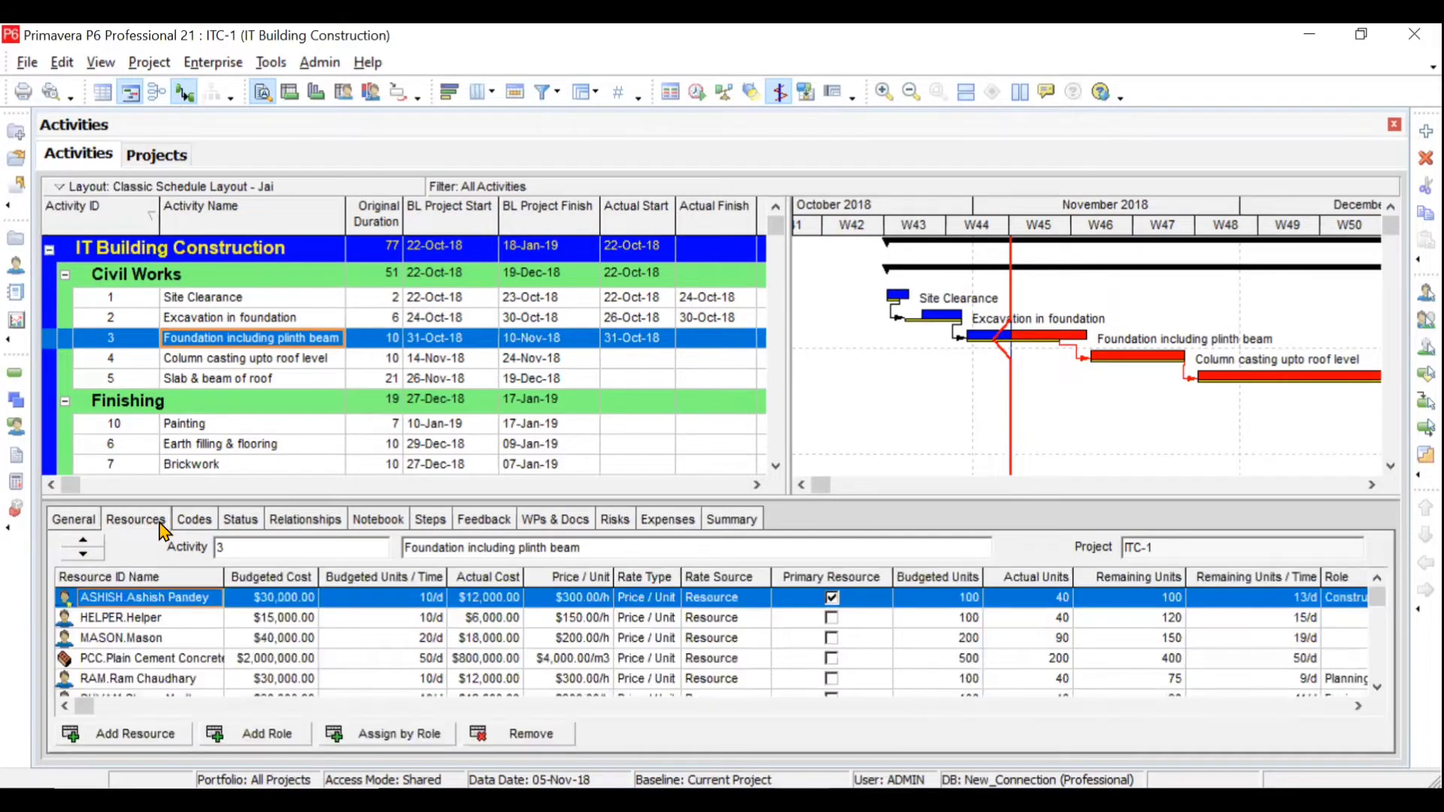
left_click(241, 525)
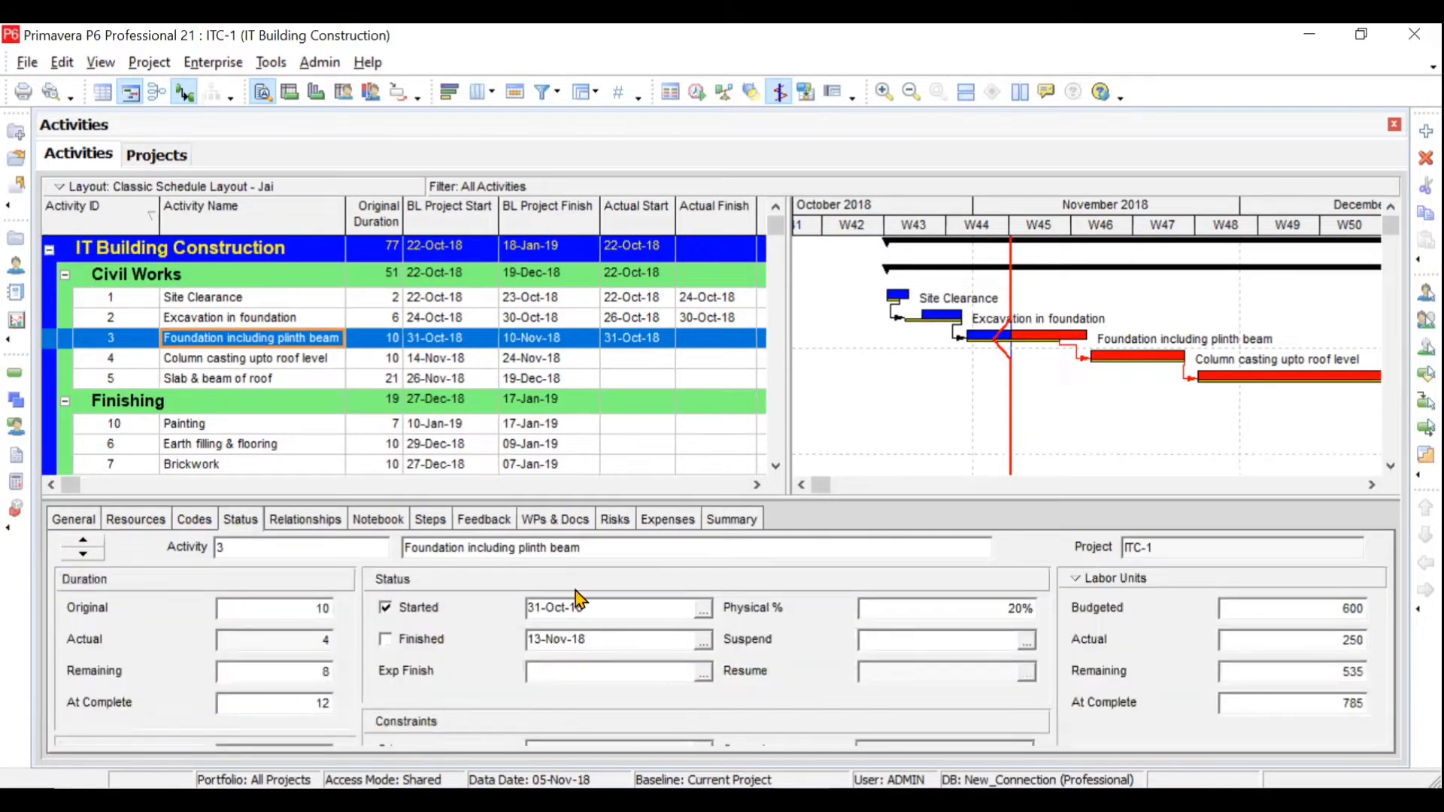
left_click_drag(576, 494, 568, 418)
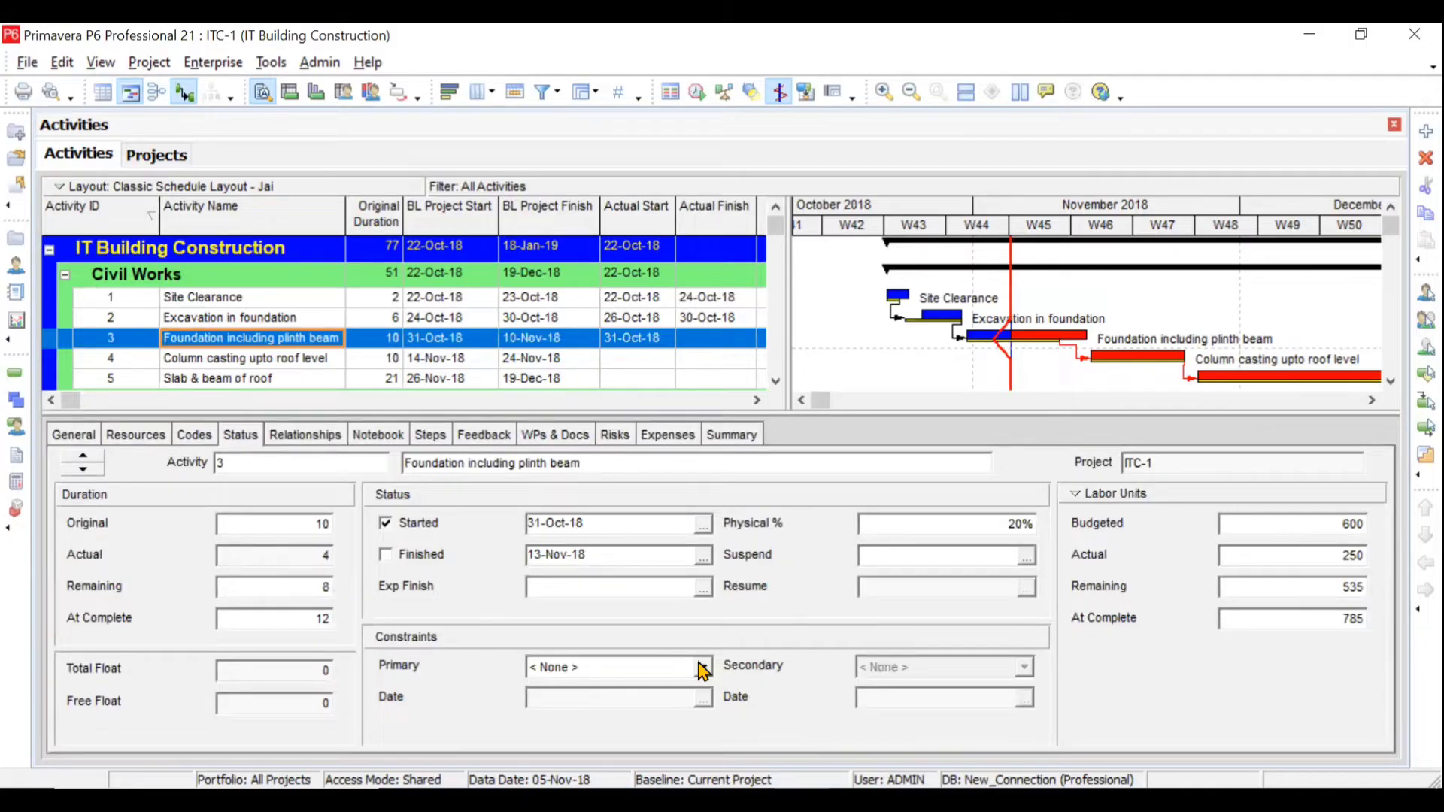
Step: Leave the primary constraint at None, restore the activity table's height, and list the Enterprise menu options
left_click(704, 668)
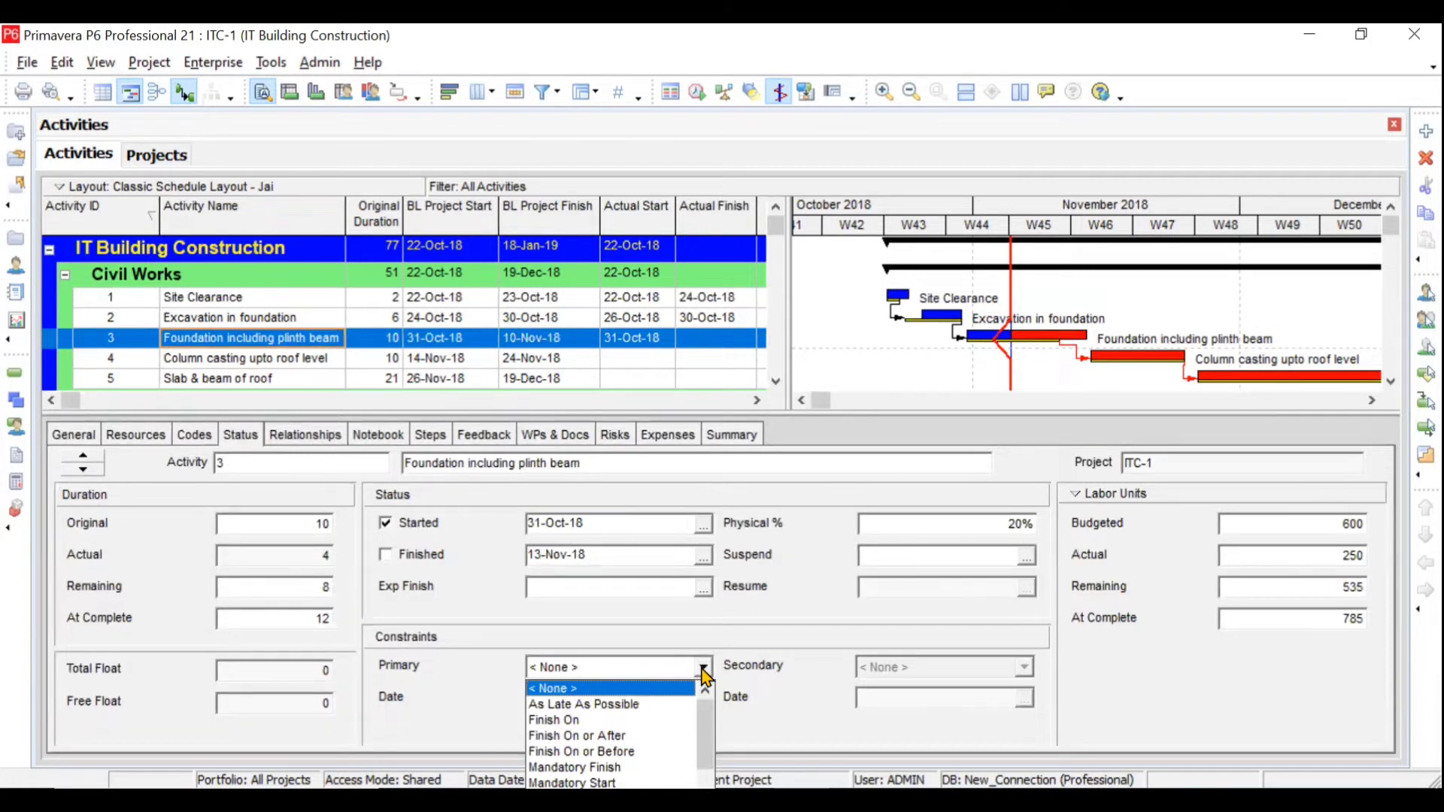
left_click(703, 668)
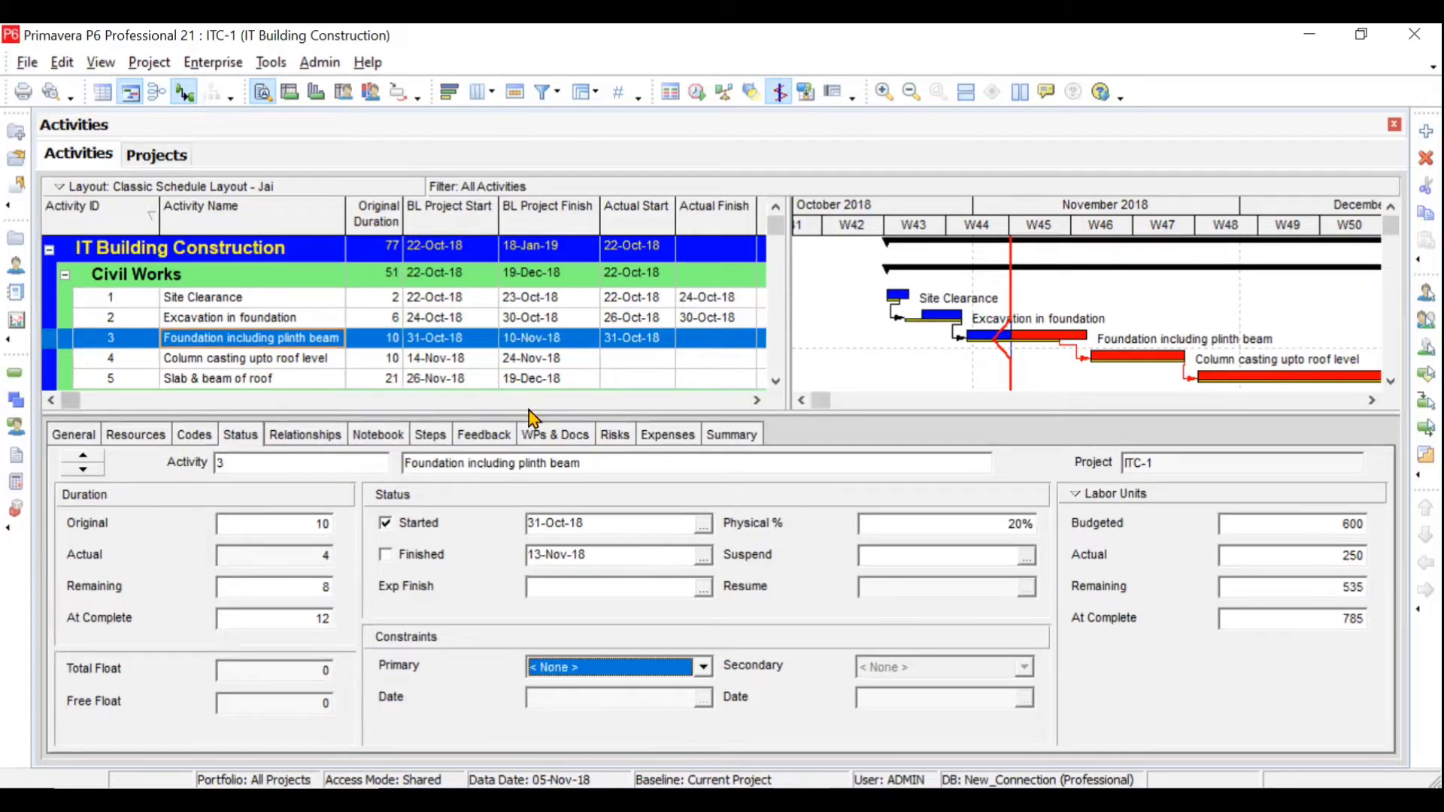
left_click_drag(539, 482, 538, 565)
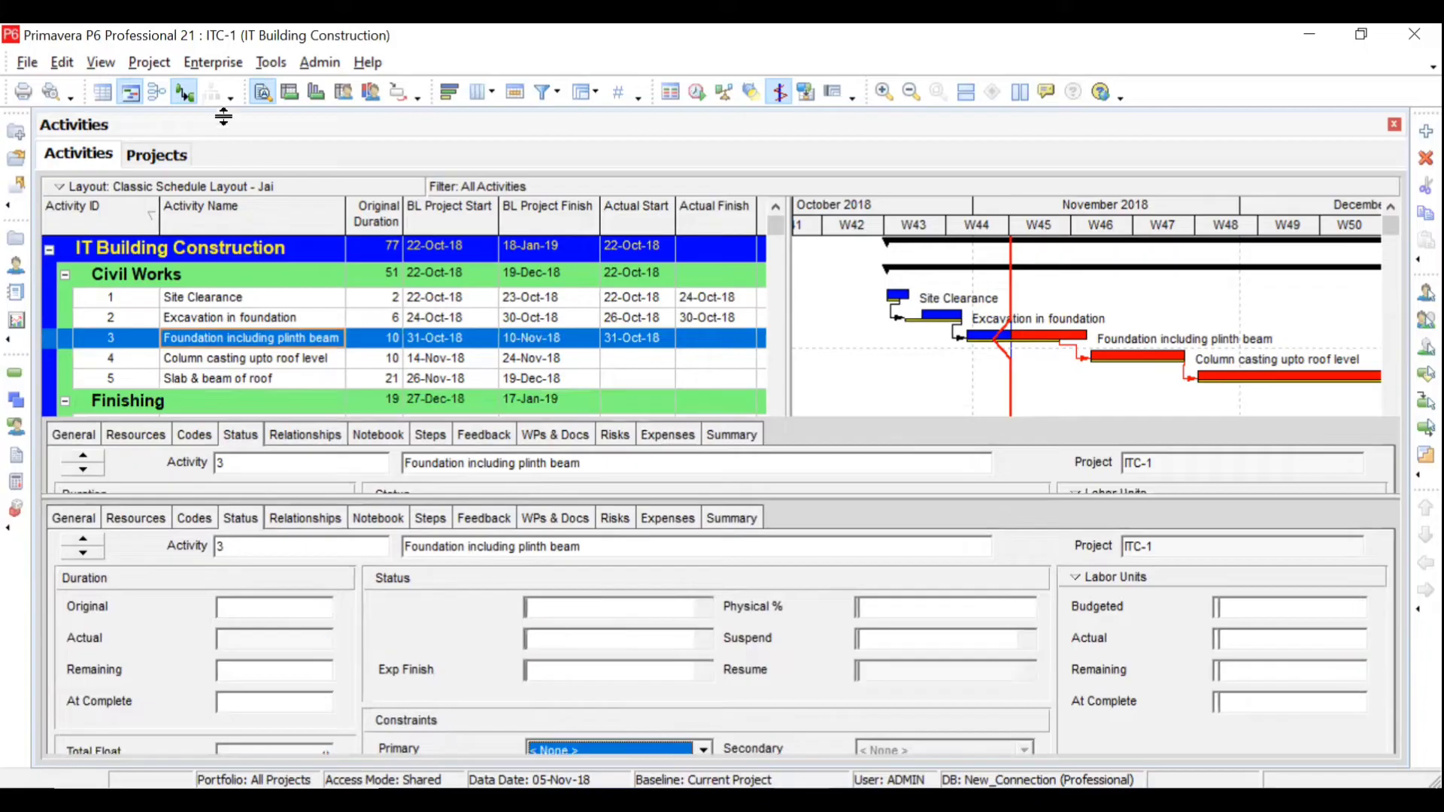
left_click(216, 65)
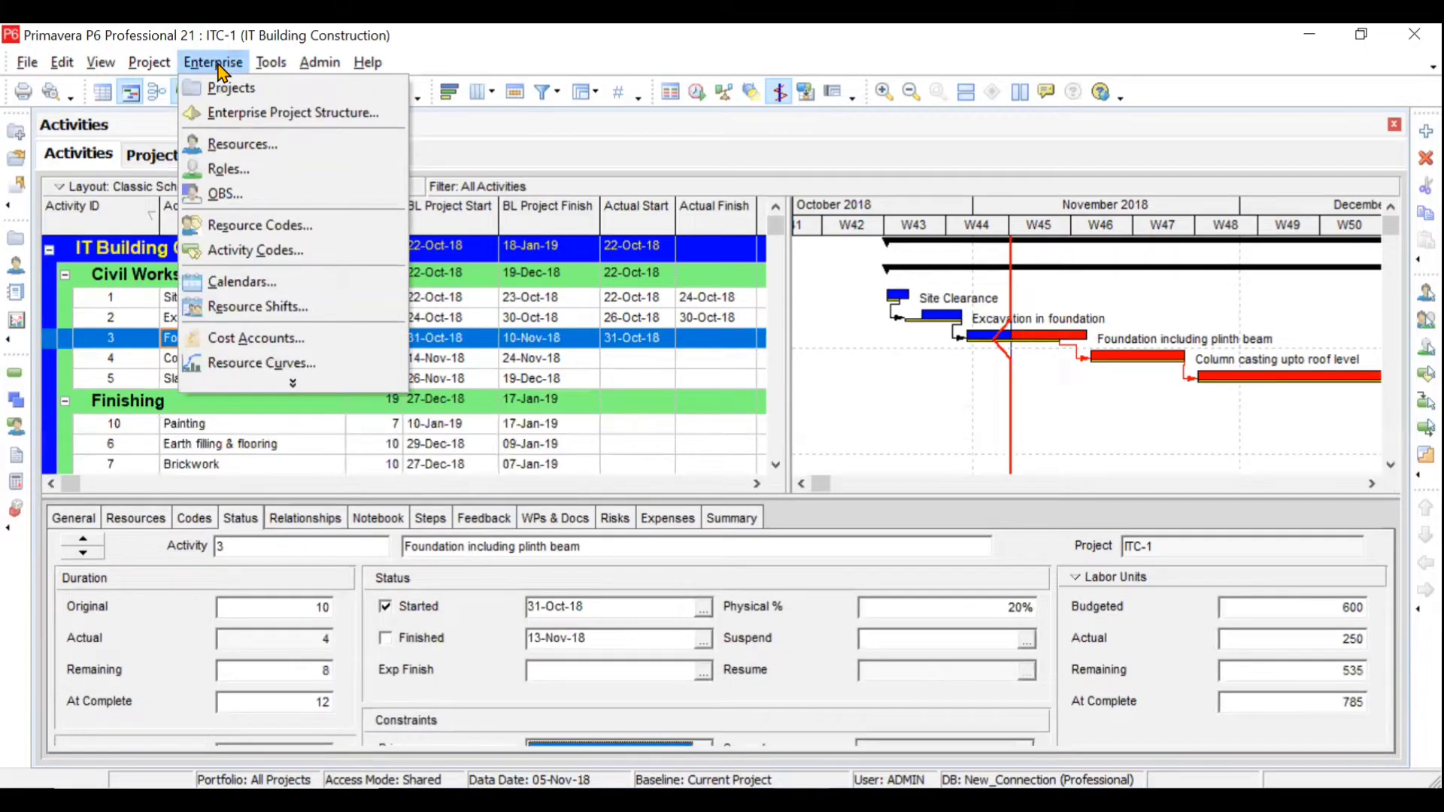
left_click(256, 284)
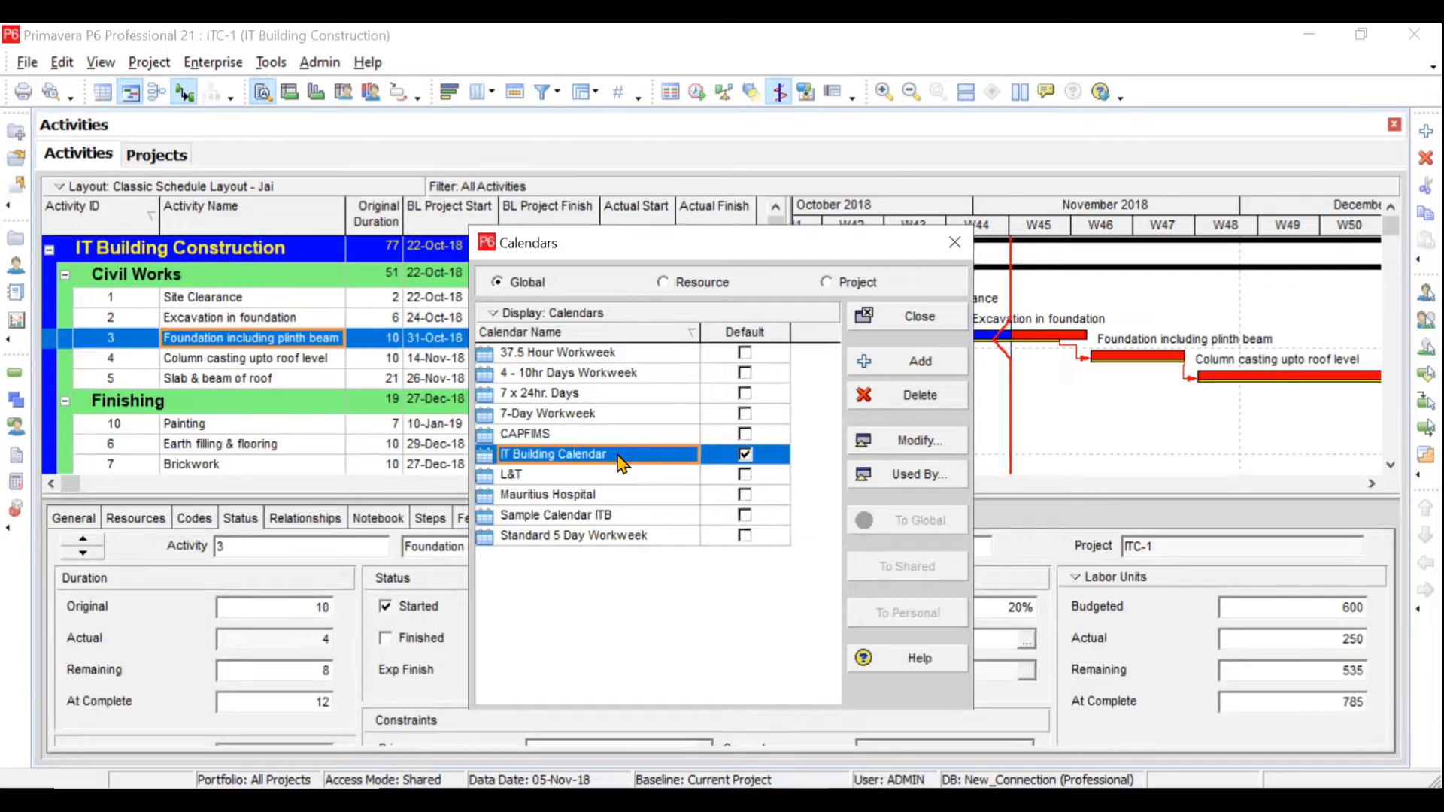
left_click(913, 440)
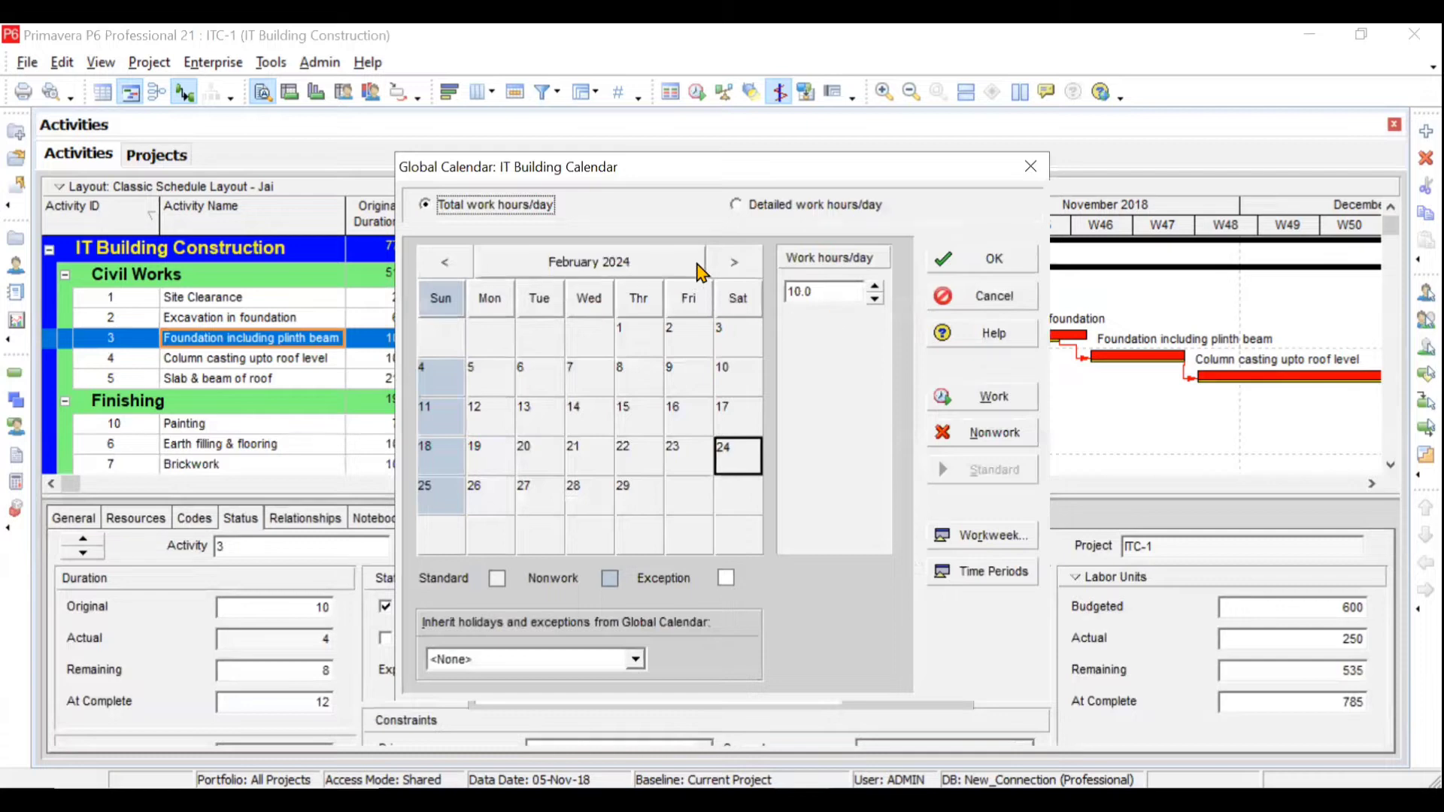
left_click(740, 205)
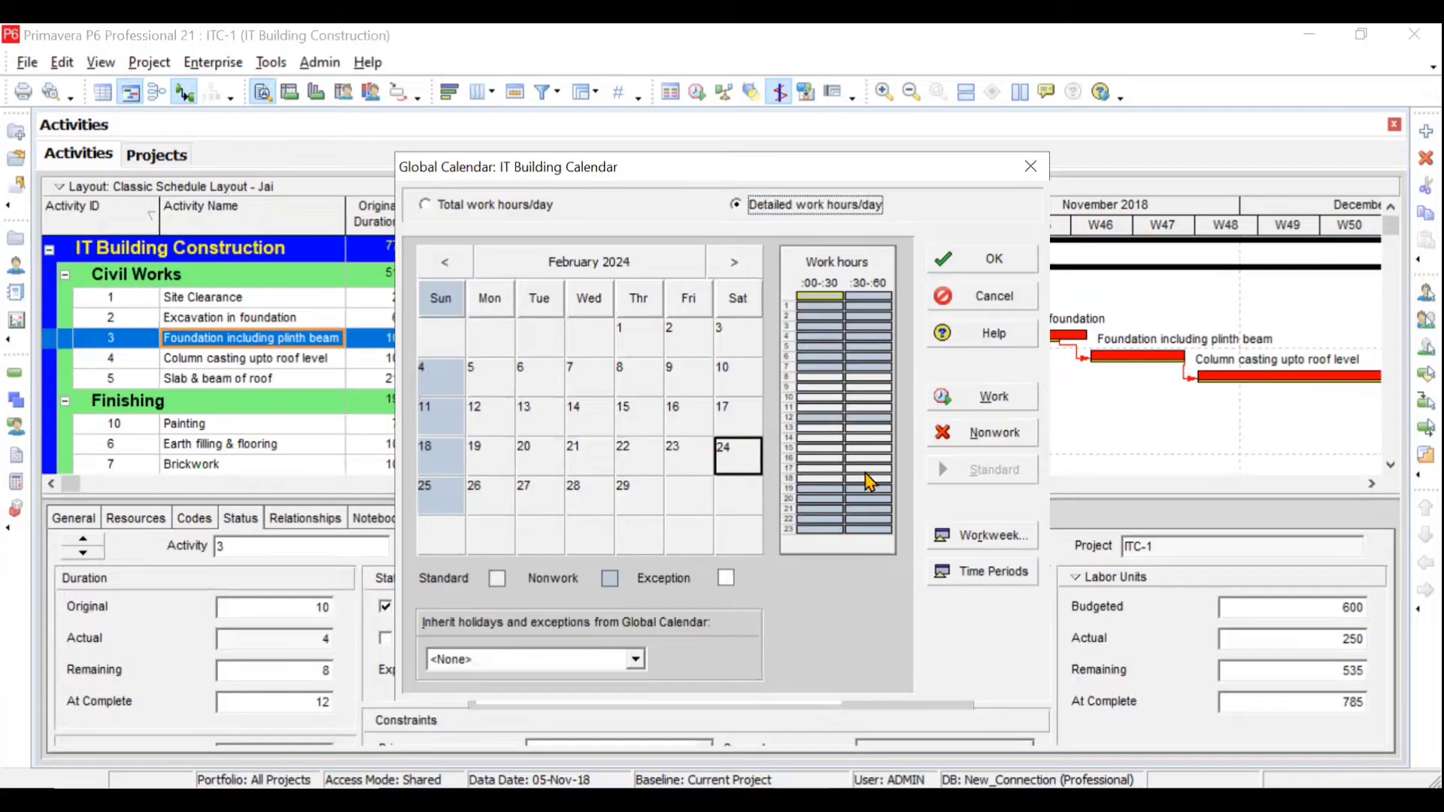
left_click(993, 297)
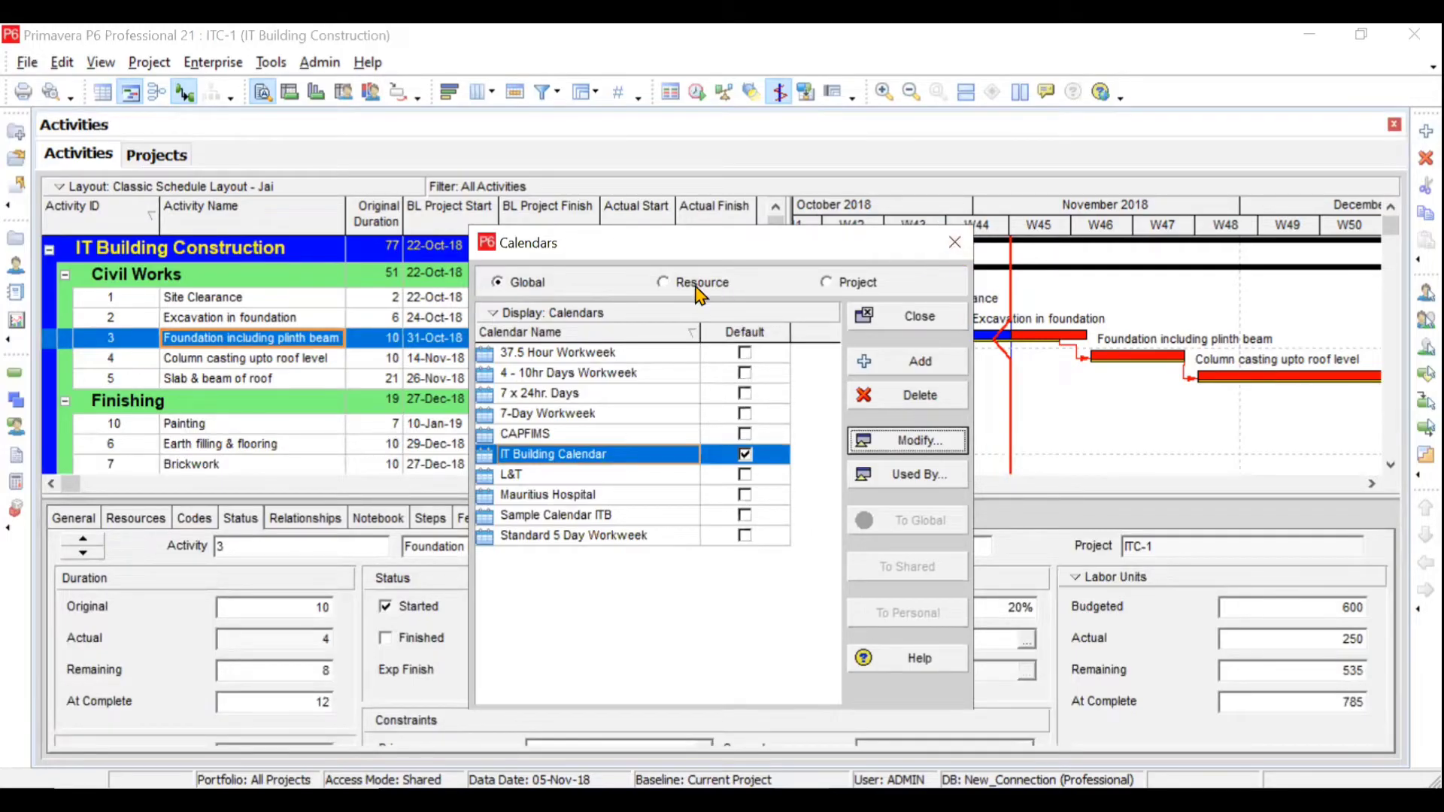
left_click(664, 286)
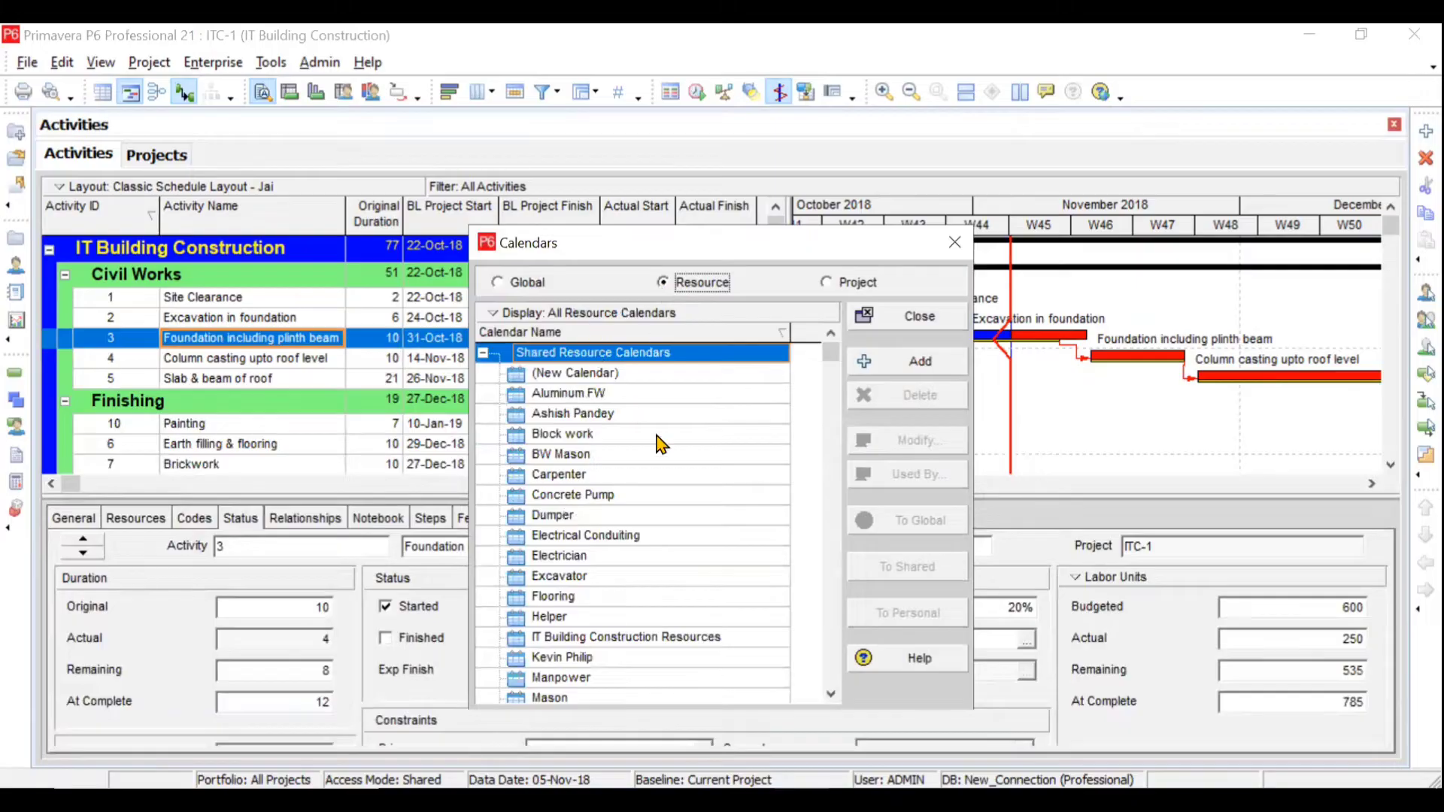
left_click(498, 284)
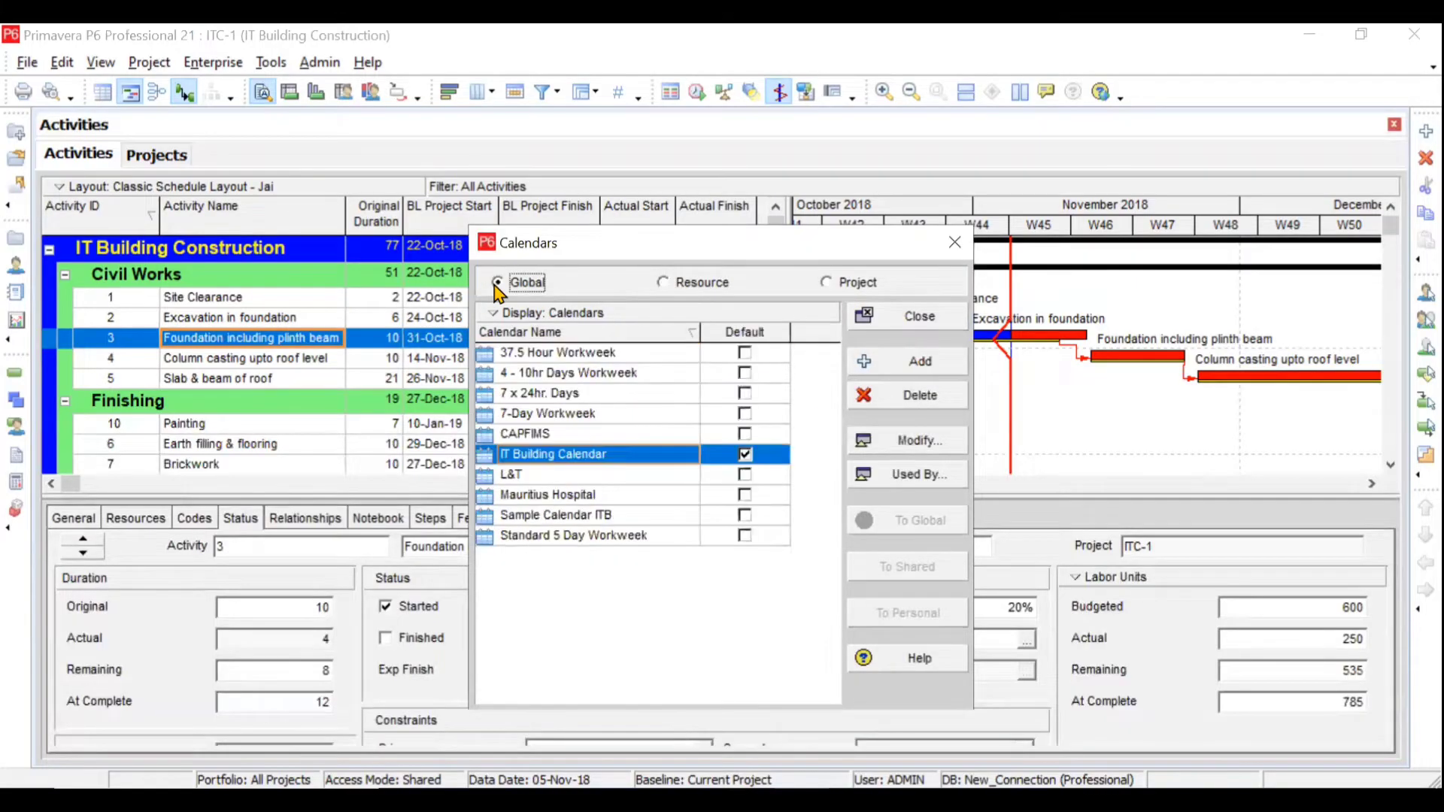
left_click(955, 242)
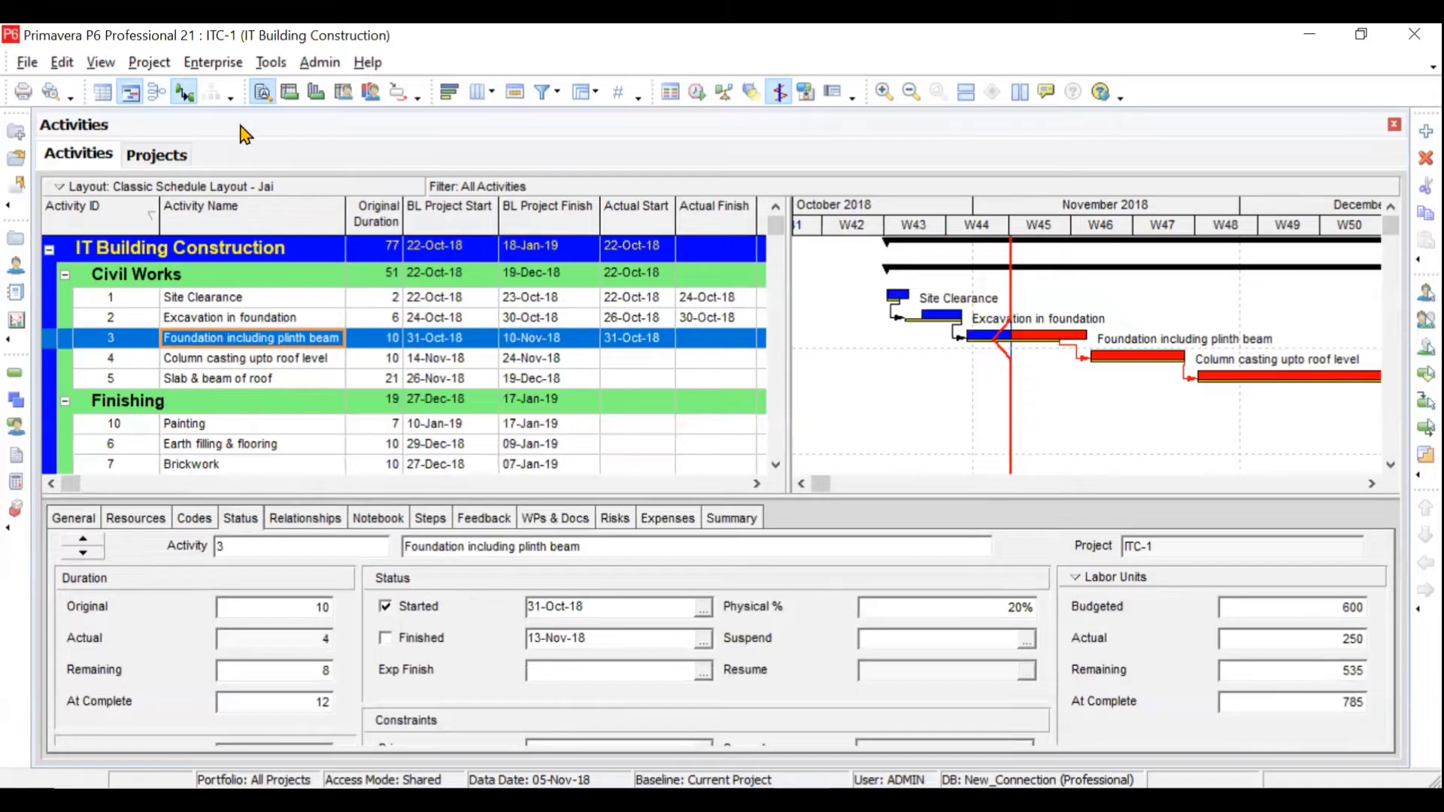
left_click(212, 62)
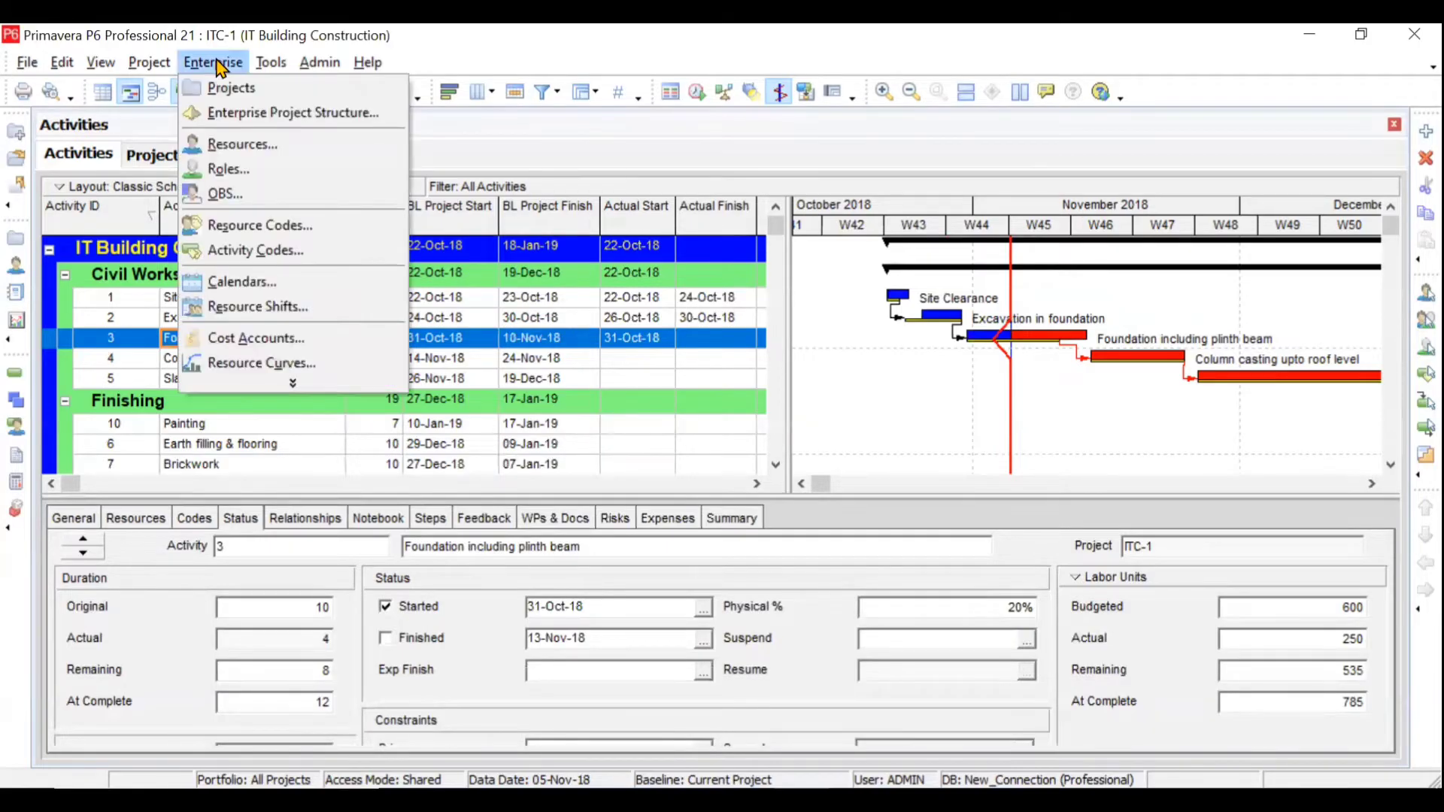
left_click(230, 169)
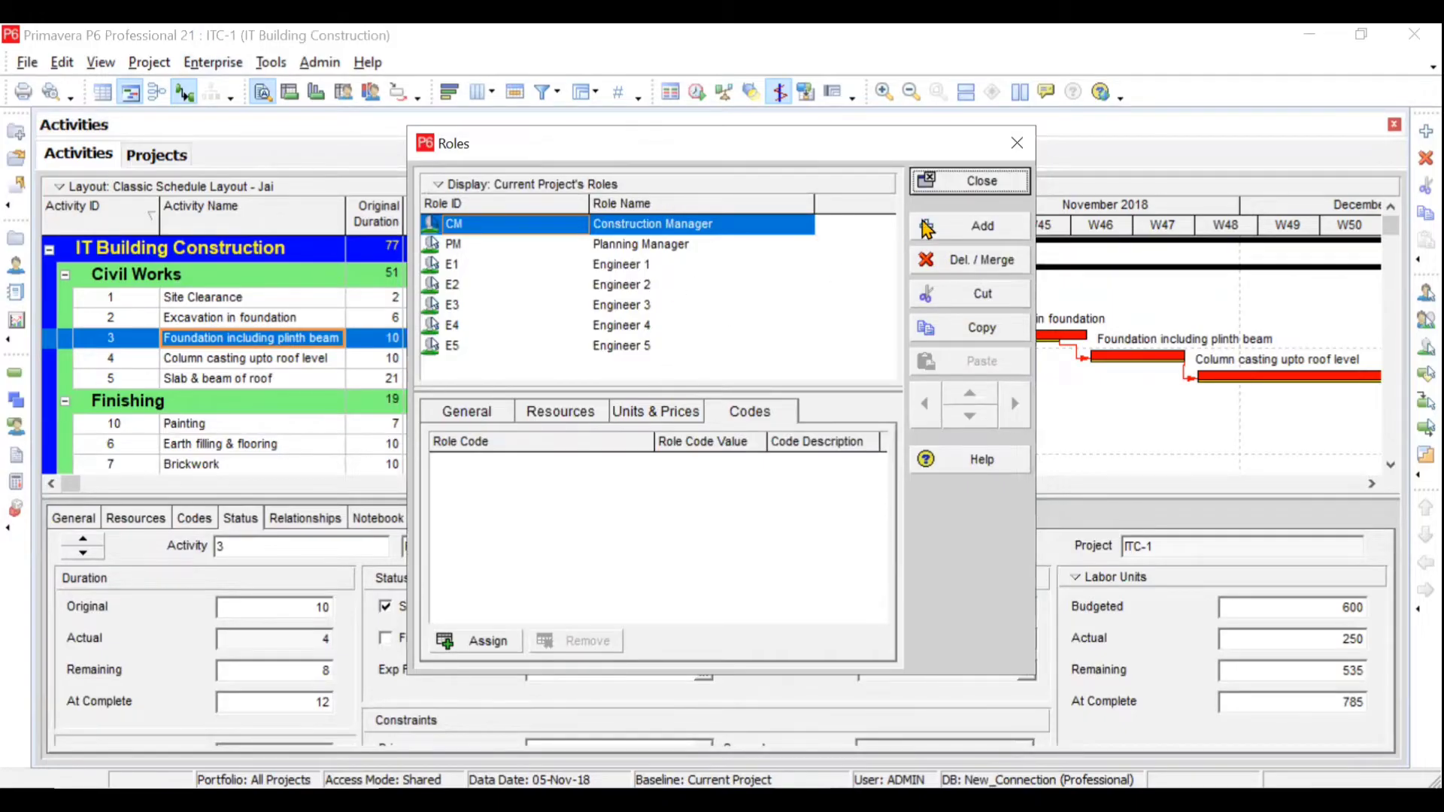
left_click(982, 182)
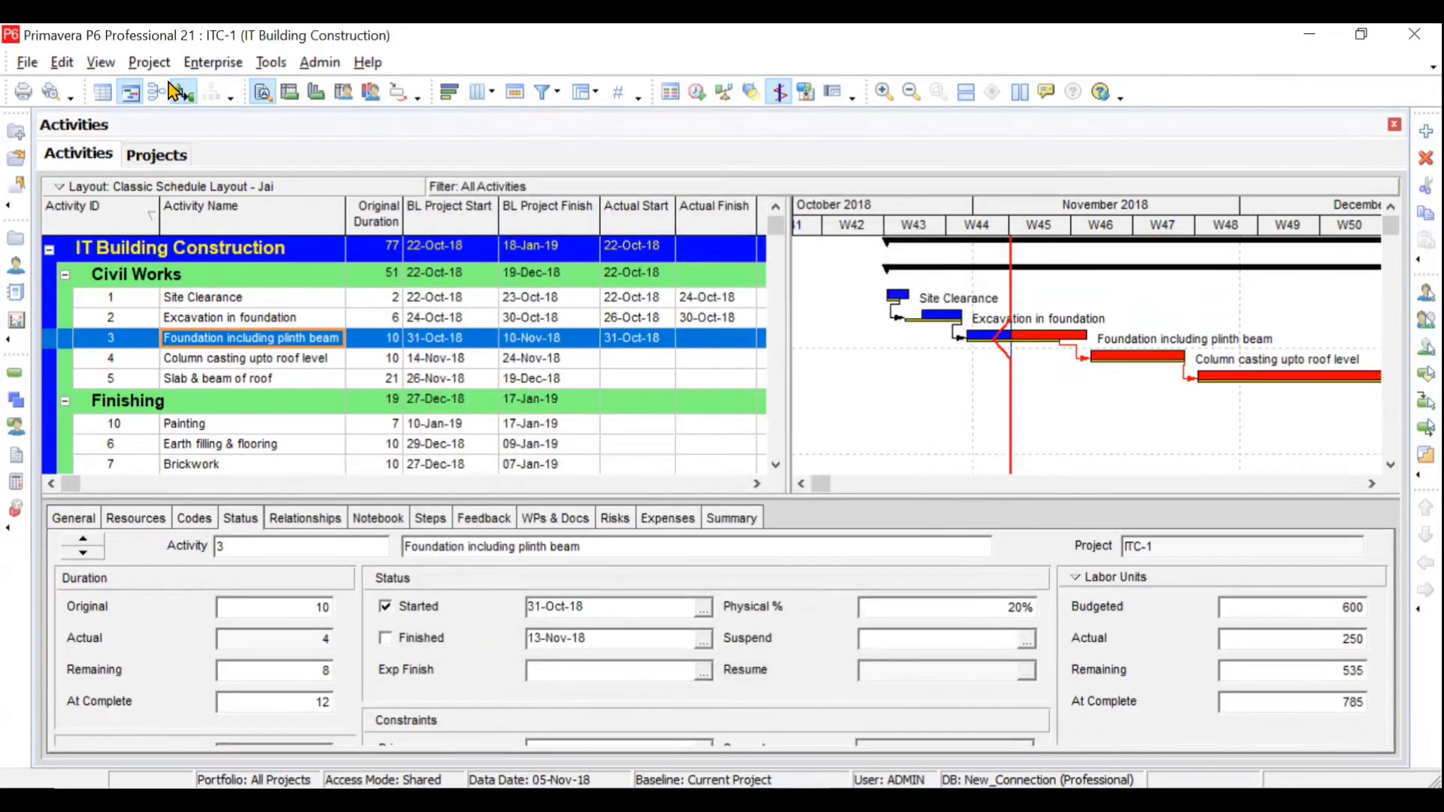
Step: Open the project's resources list from the Enterprise menu
left_click(212, 64)
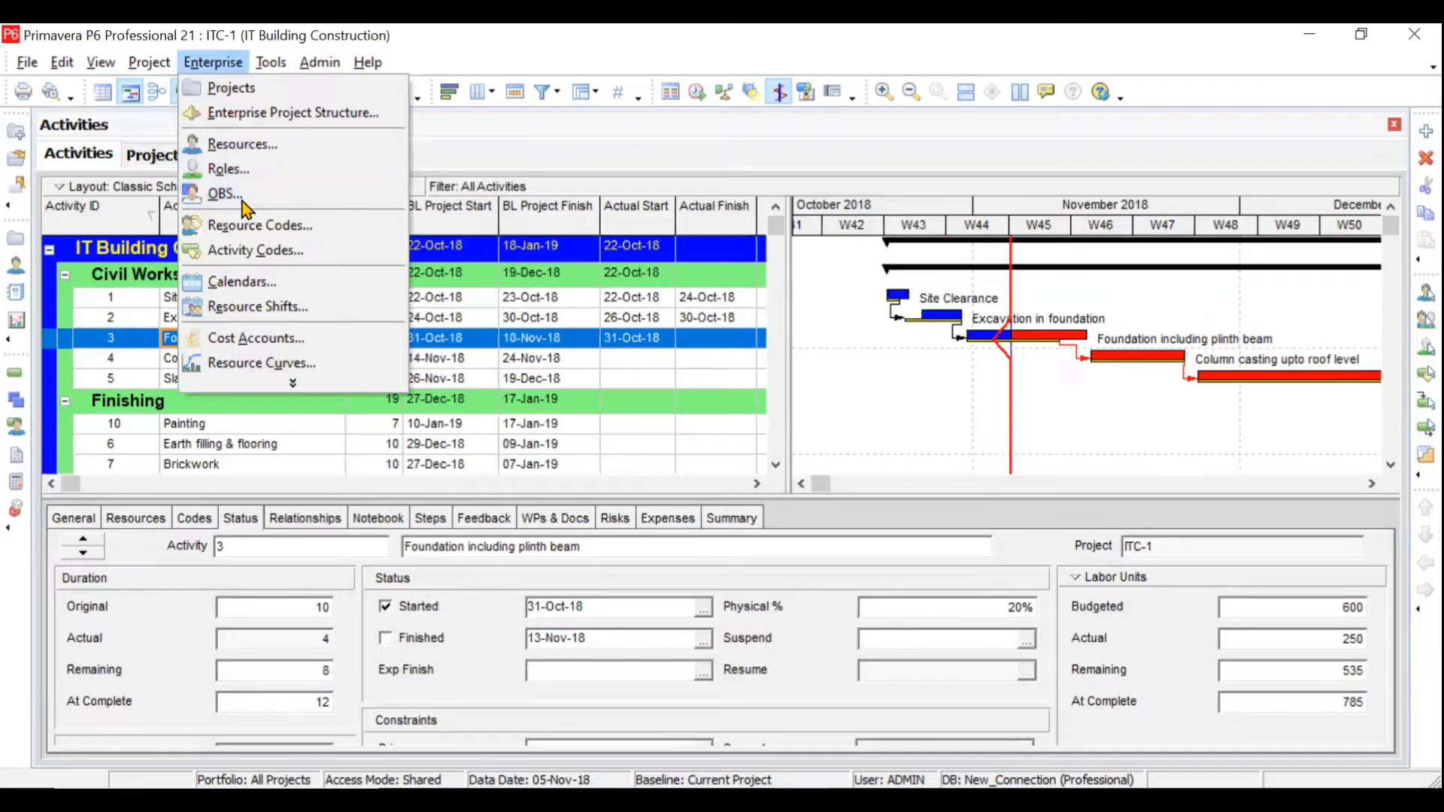
left_click(15, 268)
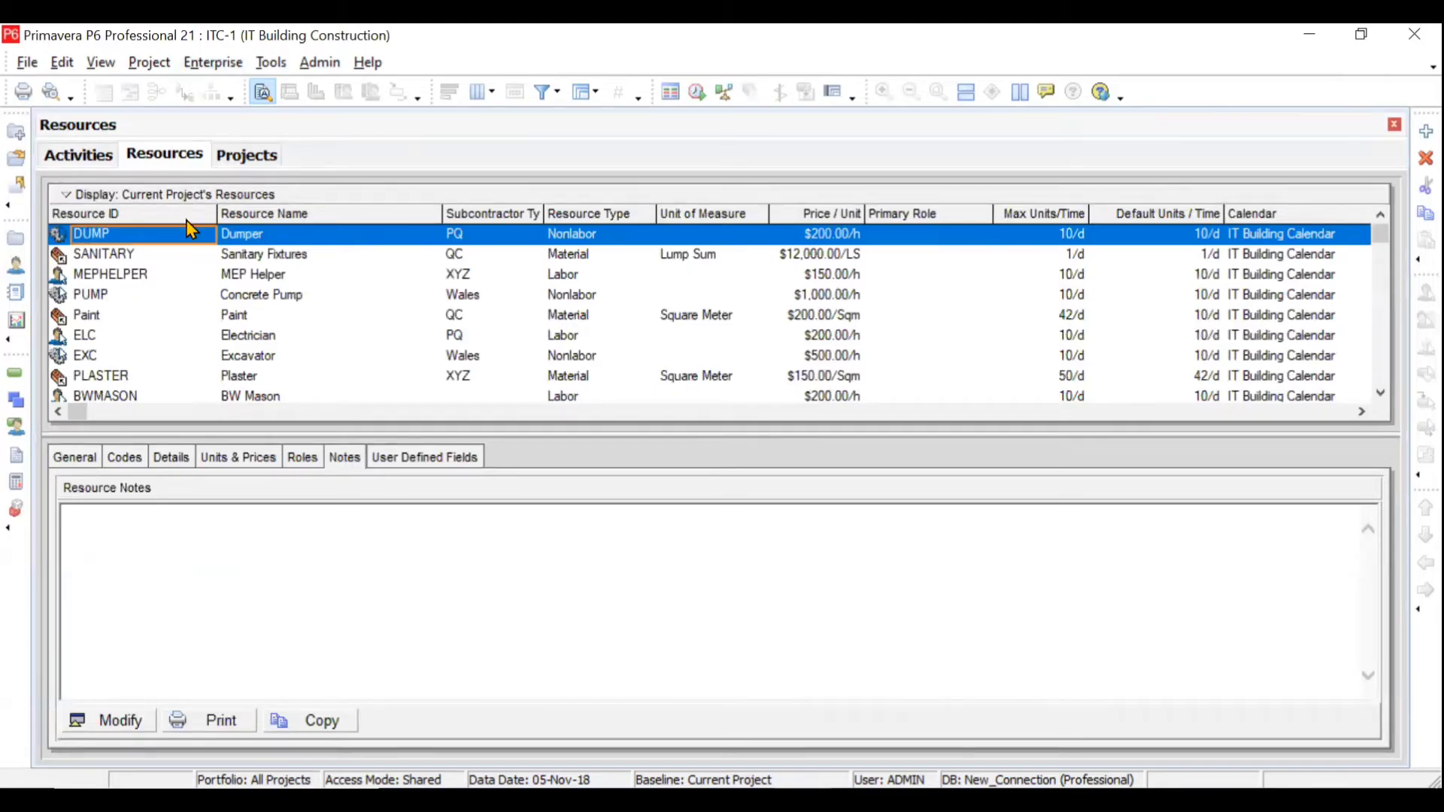
left_click(1381, 393)
left_click_drag(1381, 394, 1381, 399)
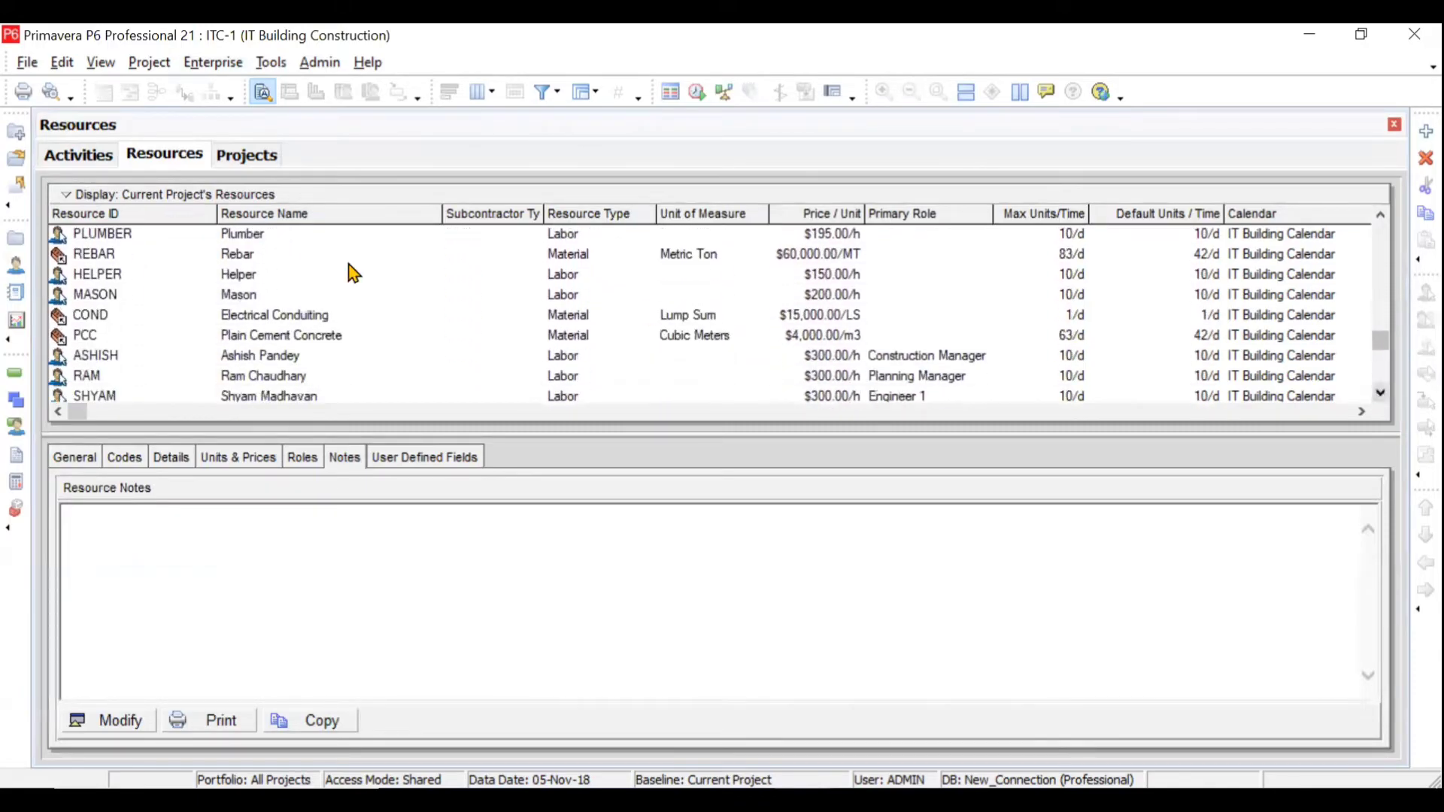
Step: Browse the Helper, Plain Cement Concrete, Electrical Conduiting and Construction Manager resources, then return to Activities
left_click(297, 275)
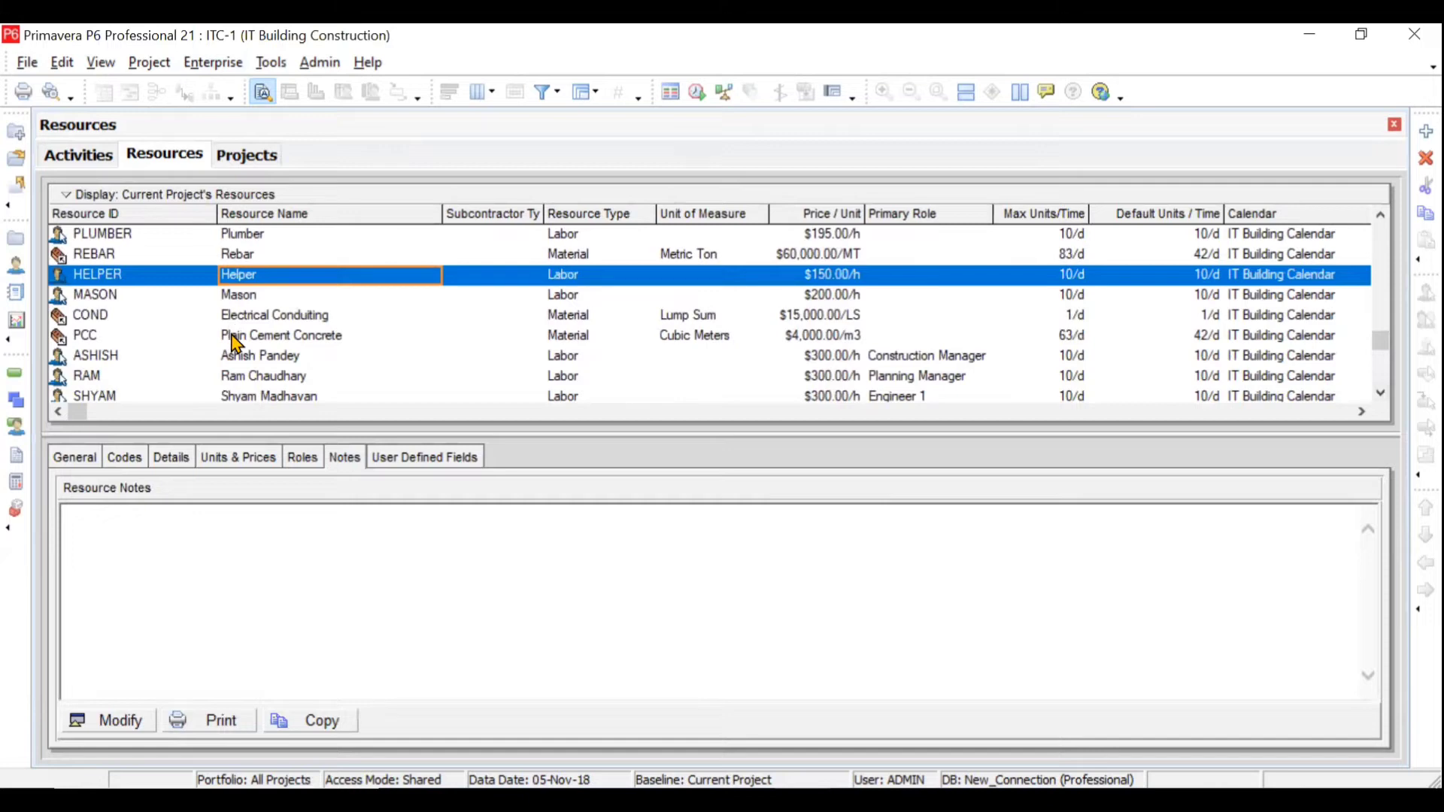
left_click(258, 333)
left_click(261, 320)
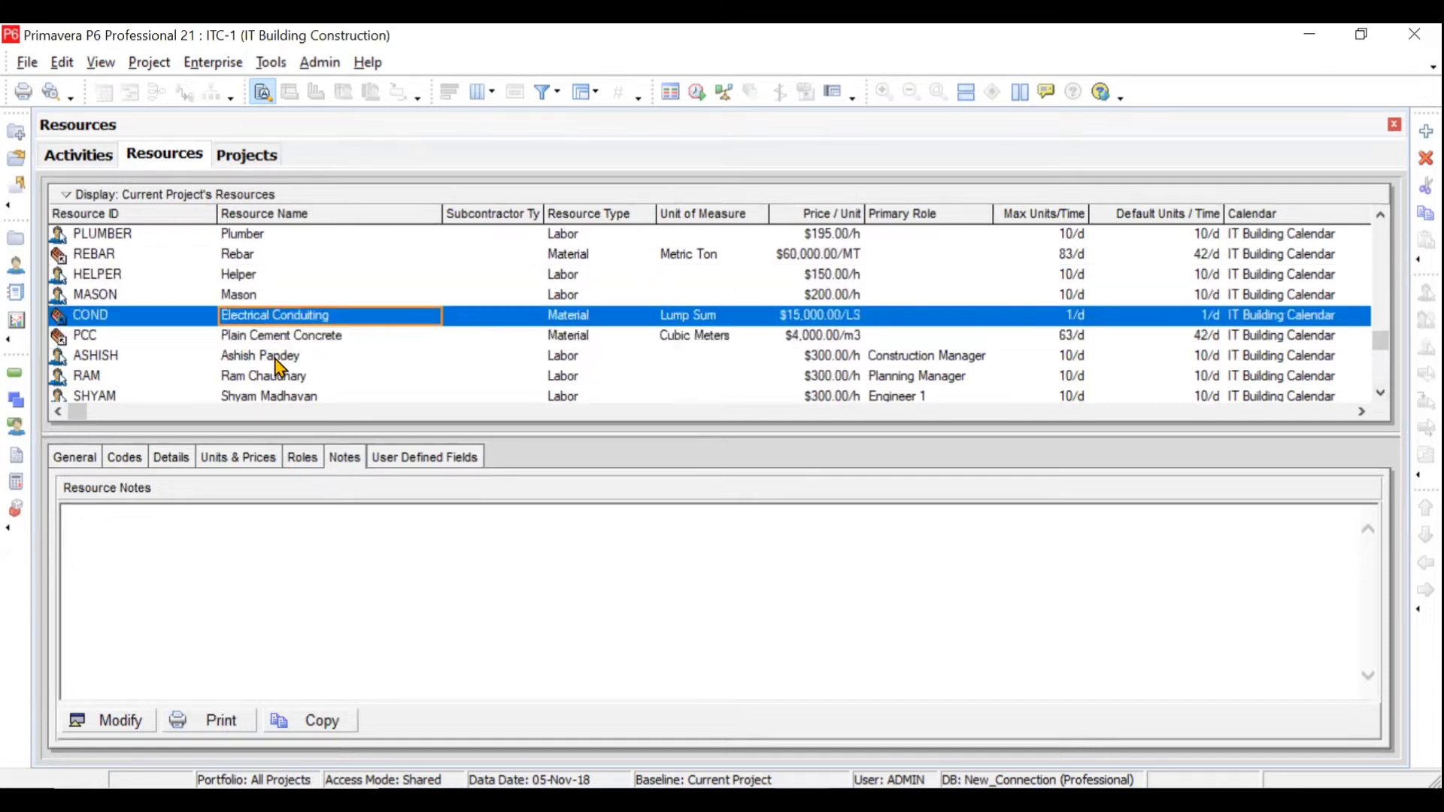
left_click(276, 356)
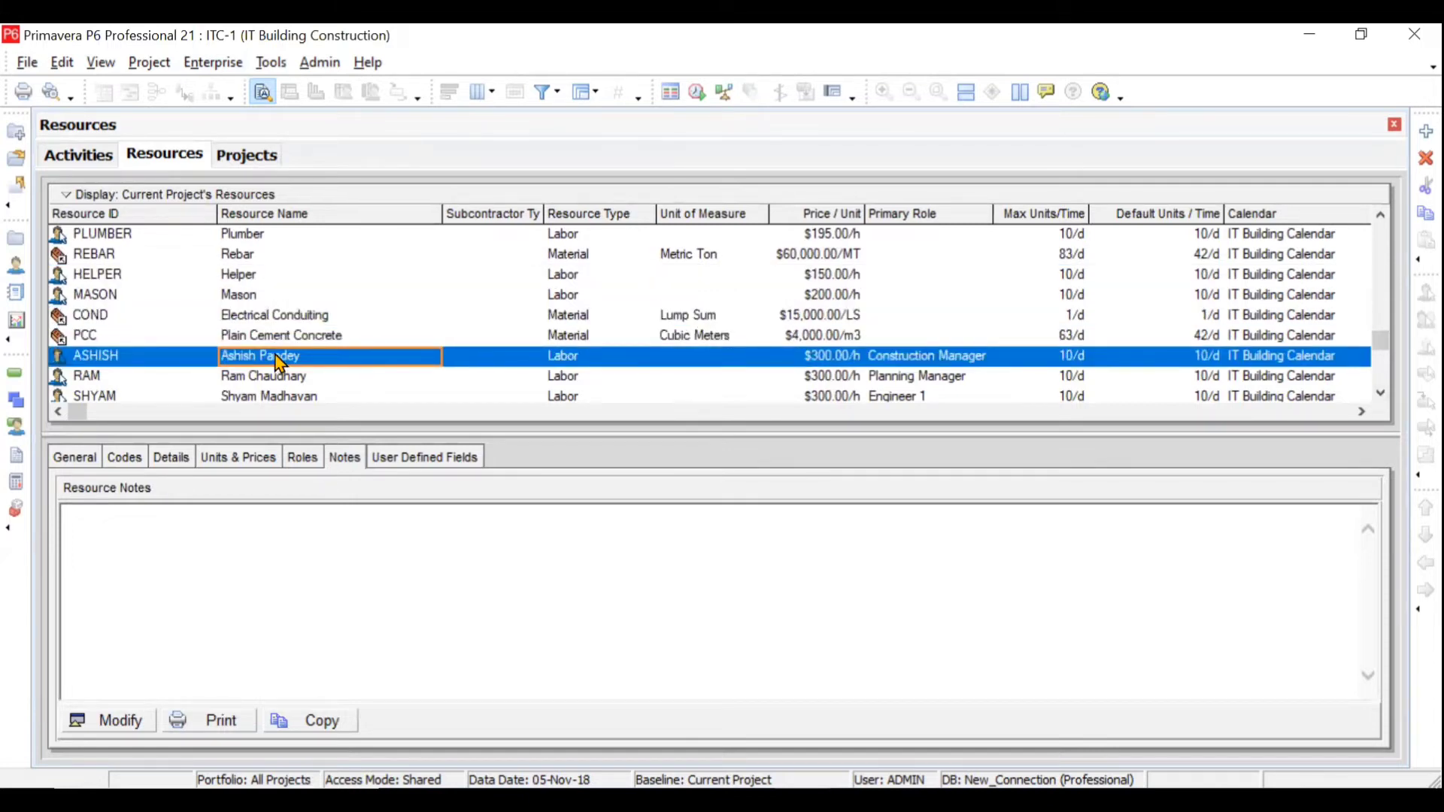
left_click_drag(1384, 345, 1397, 215)
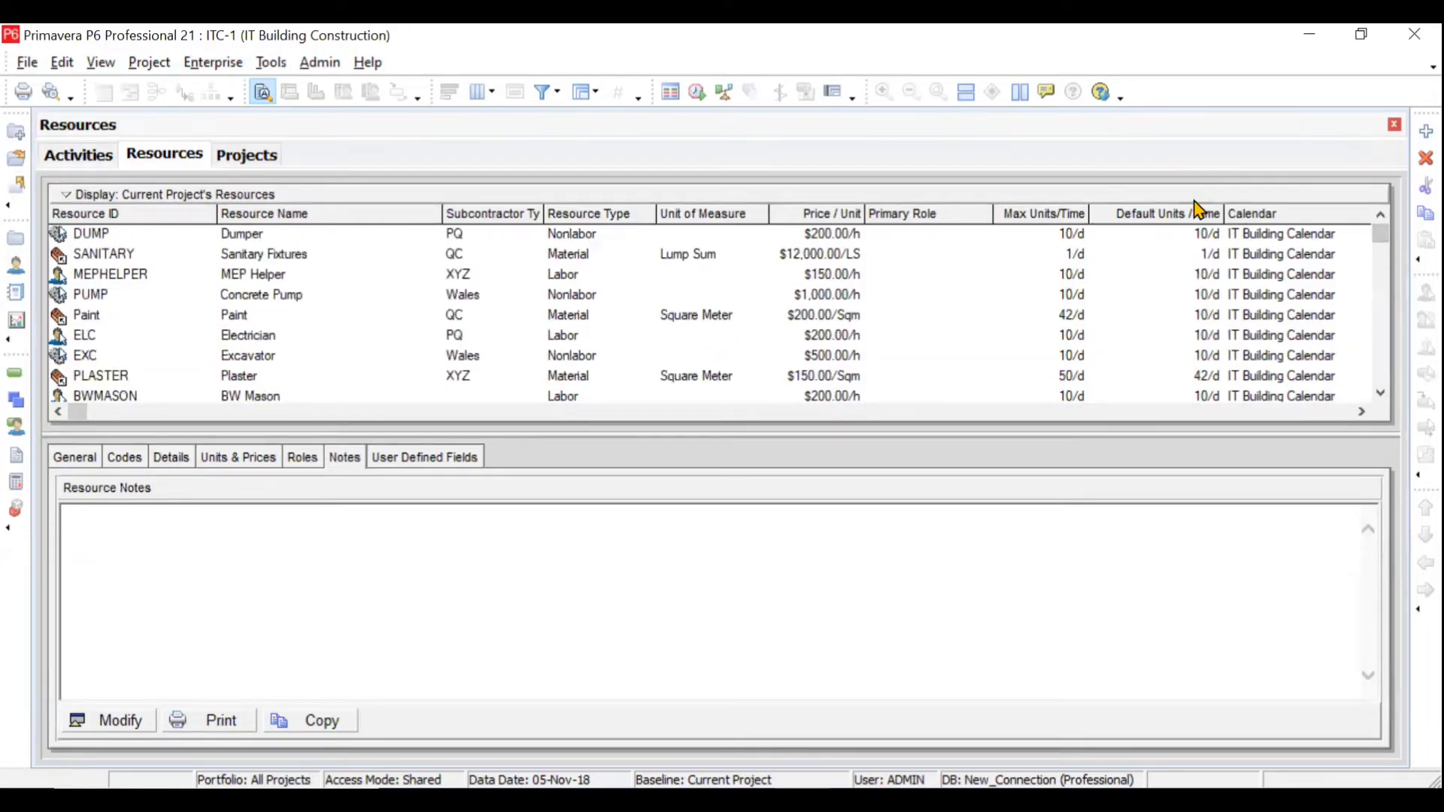
left_click(100, 158)
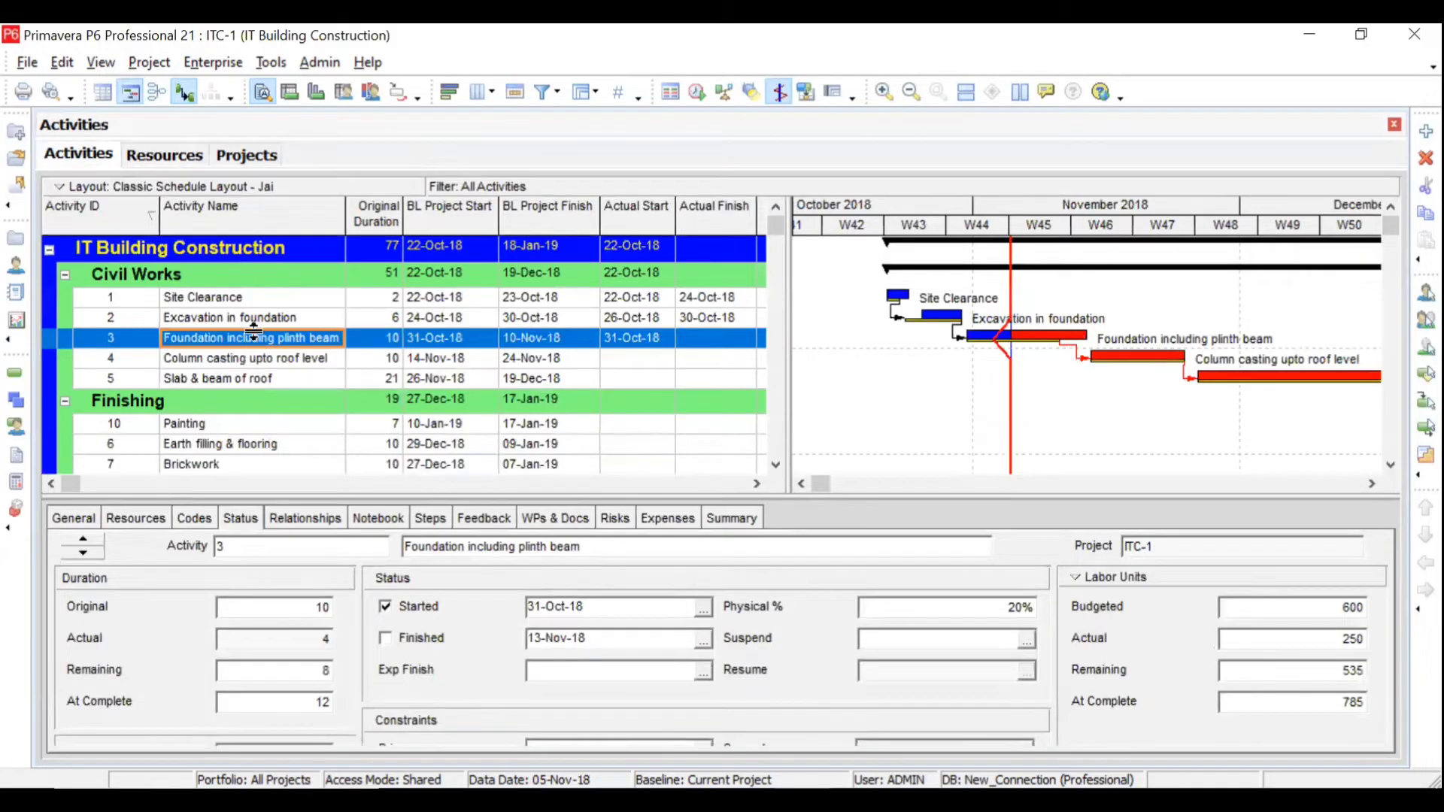
Step: Select Painting and step through its five resource assignments from Paint onward, then open Resources
left_click(268, 426)
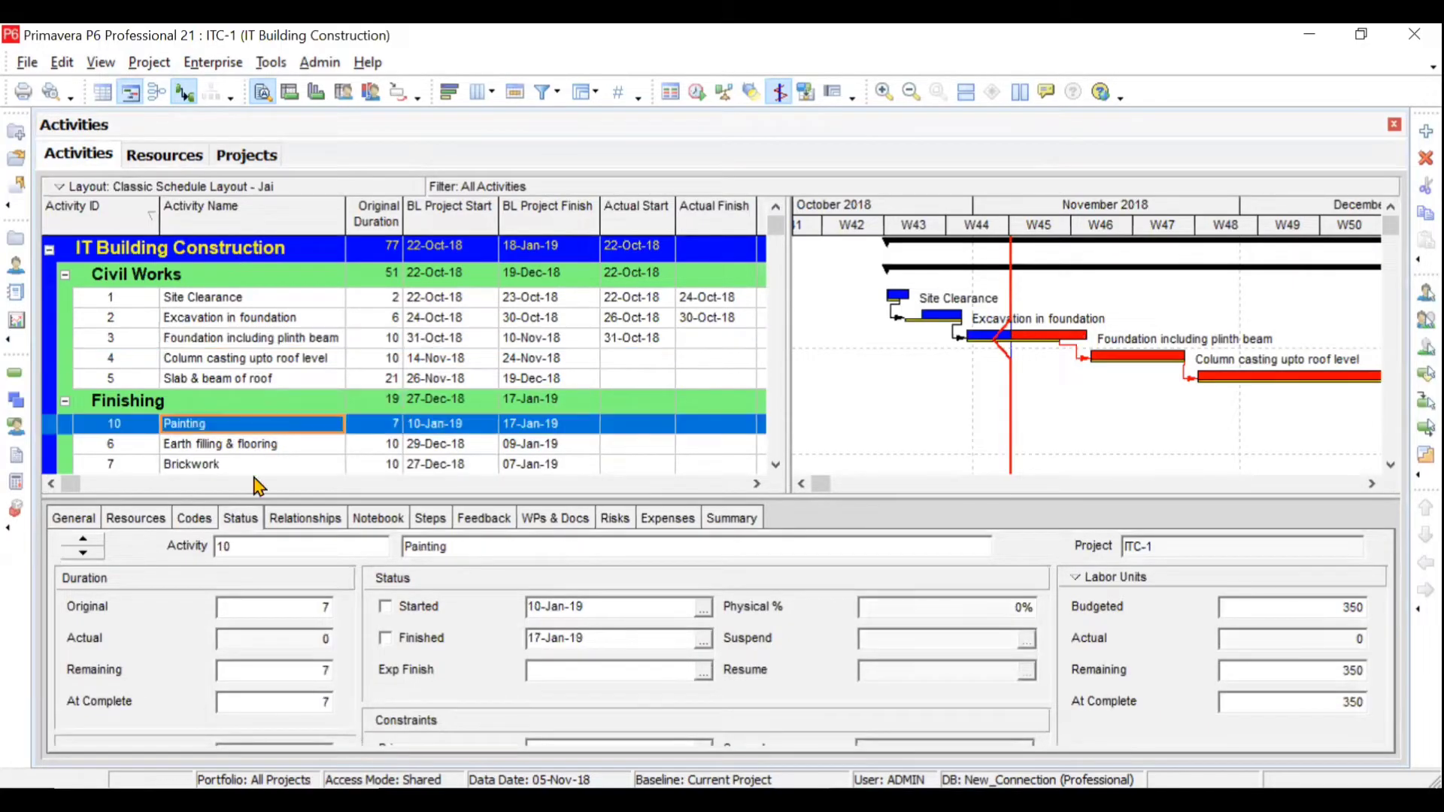
left_click(153, 519)
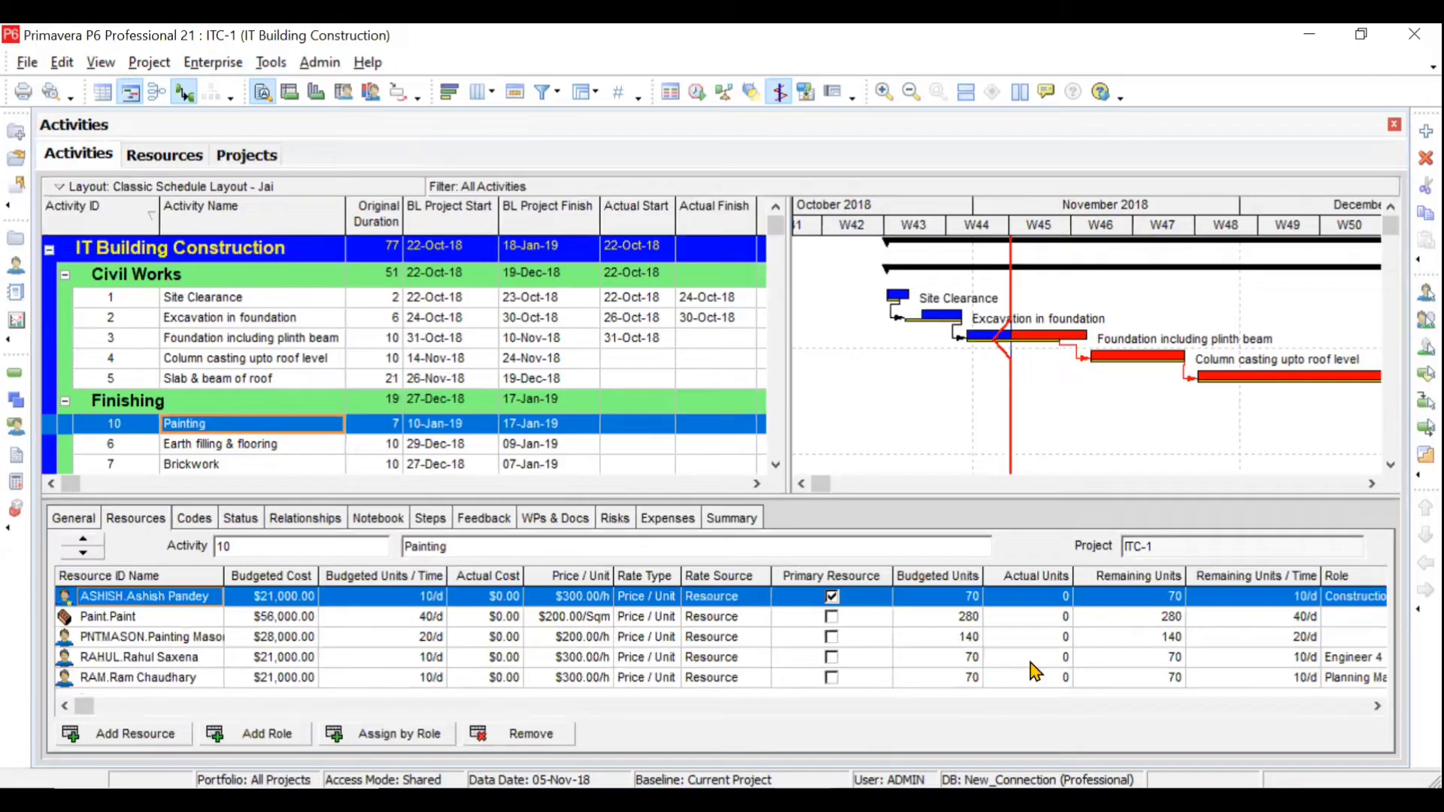
left_click(213, 620)
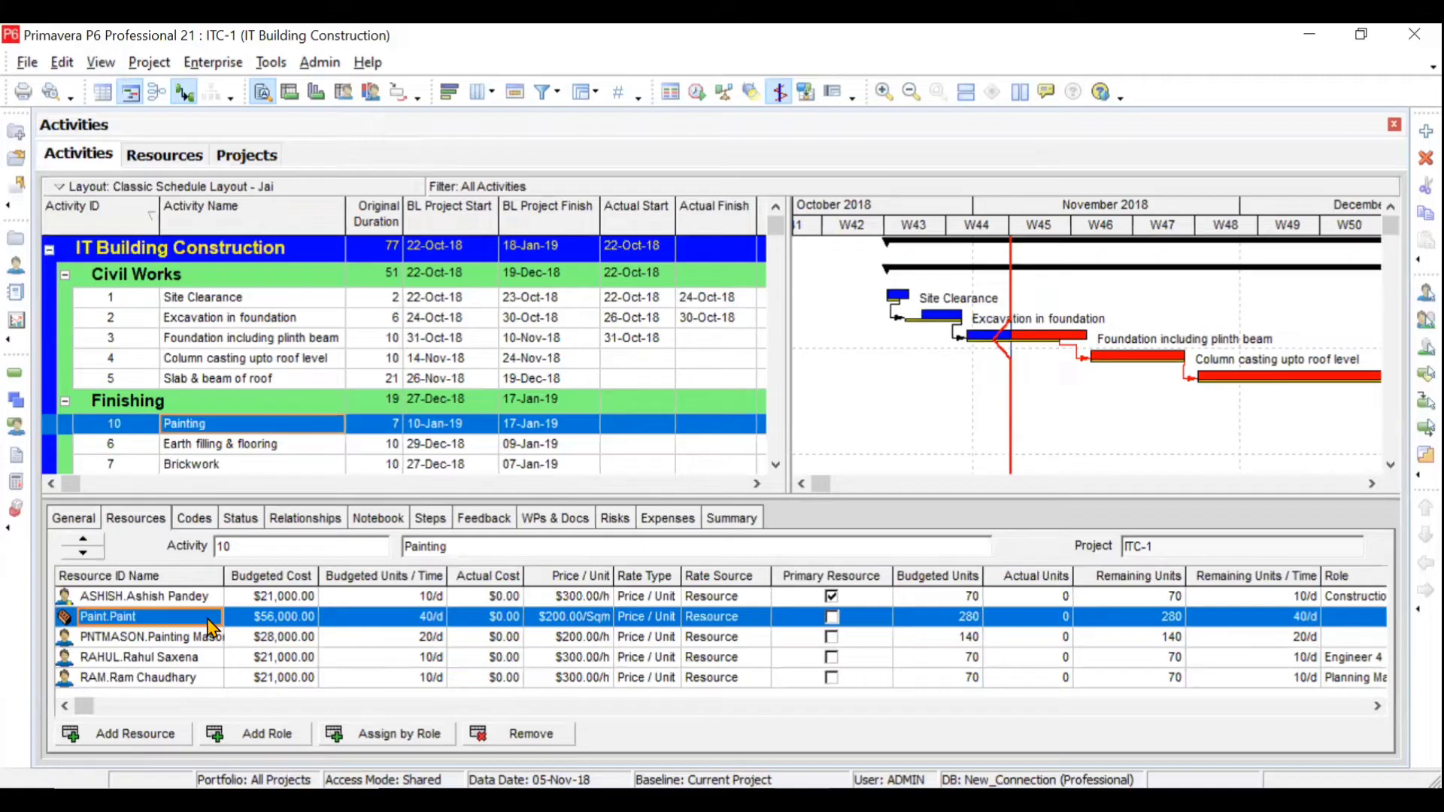
key("Down")
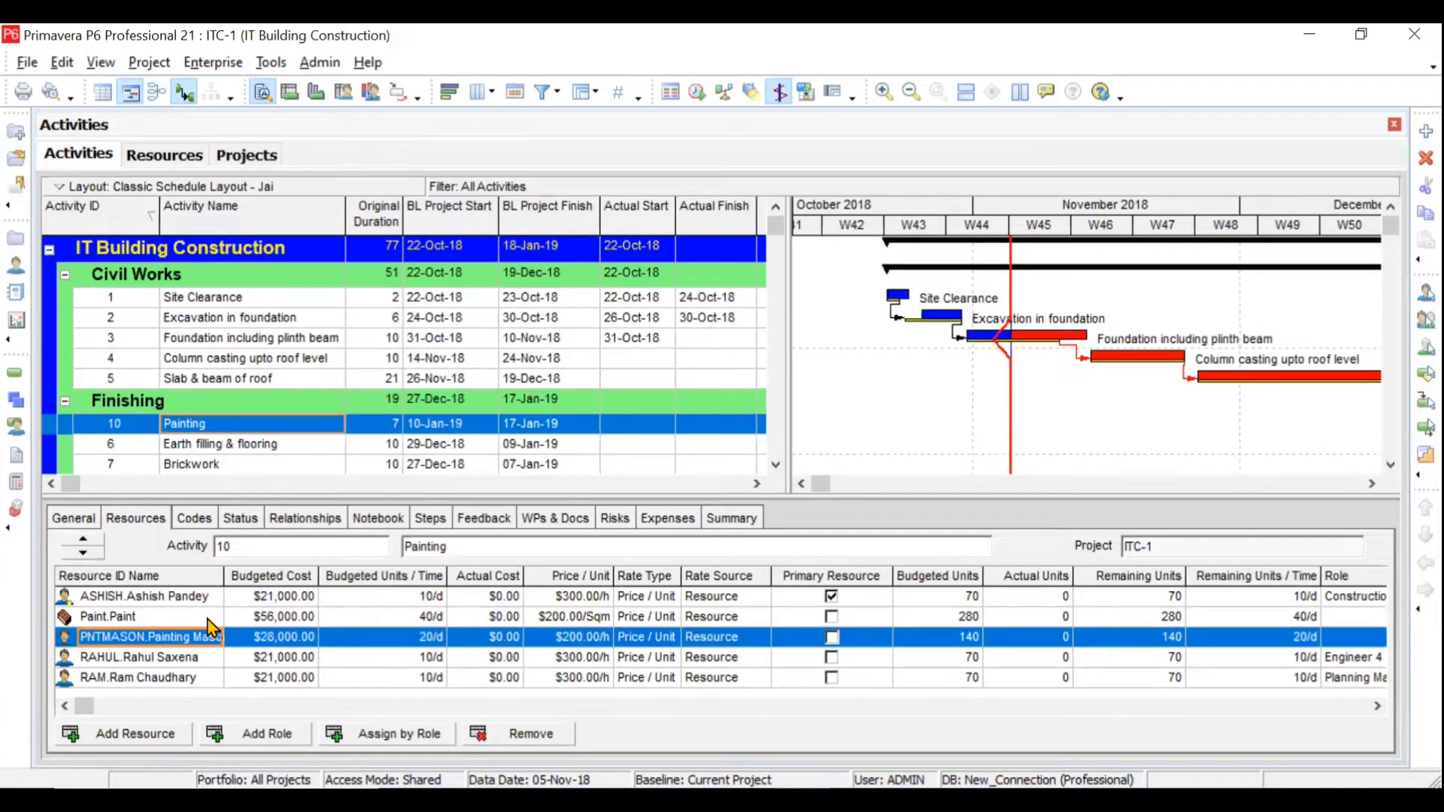
key("Down")
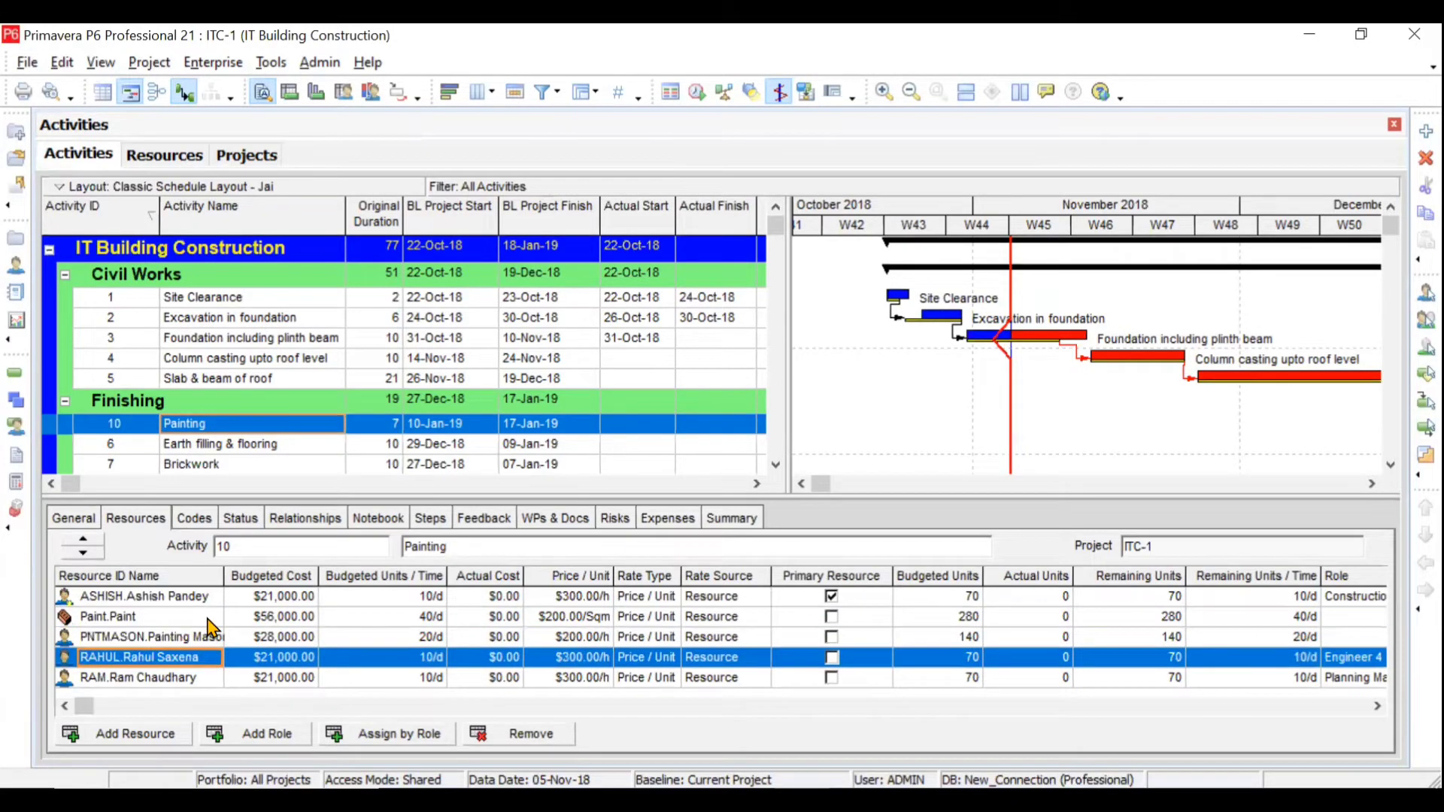
key("Down")
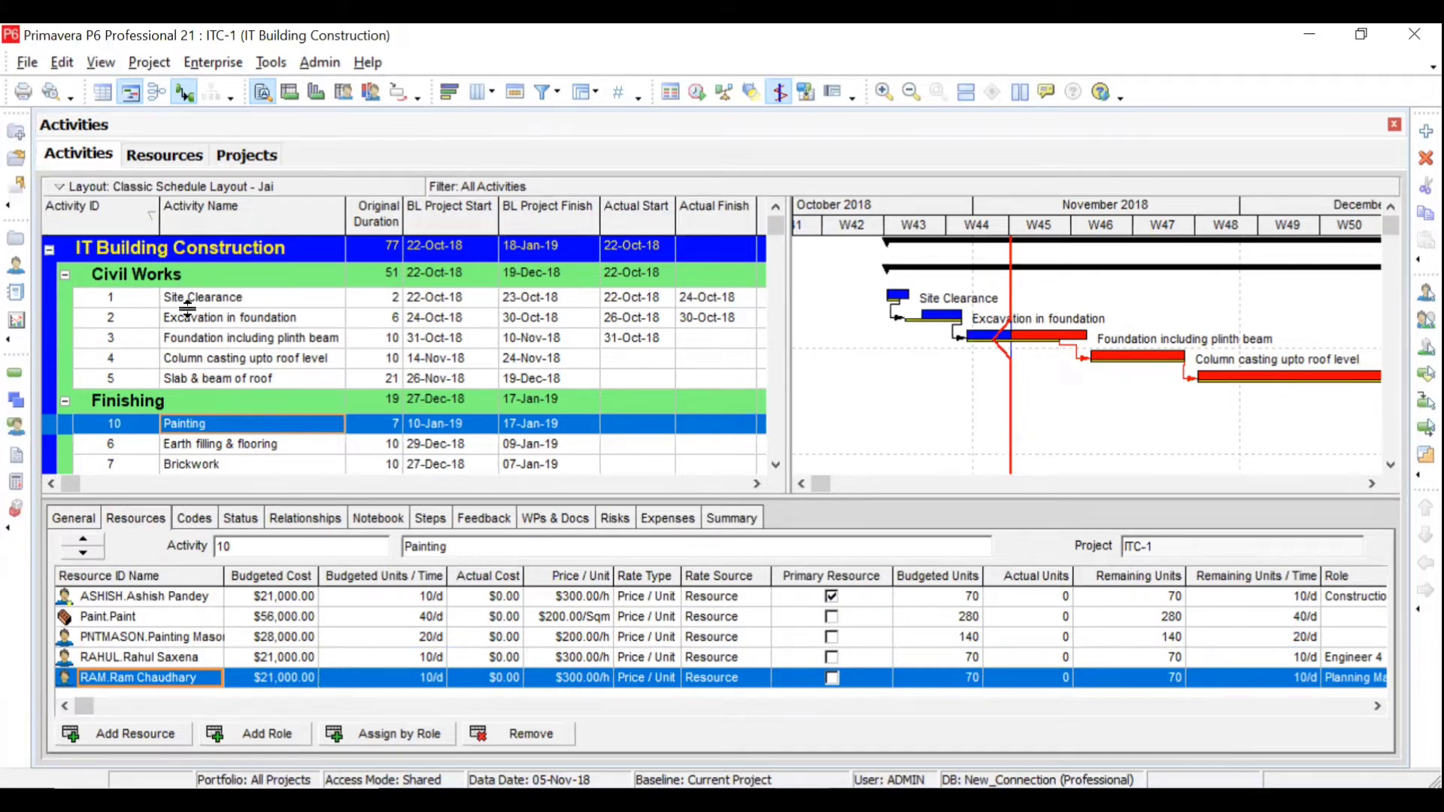
left_click(163, 157)
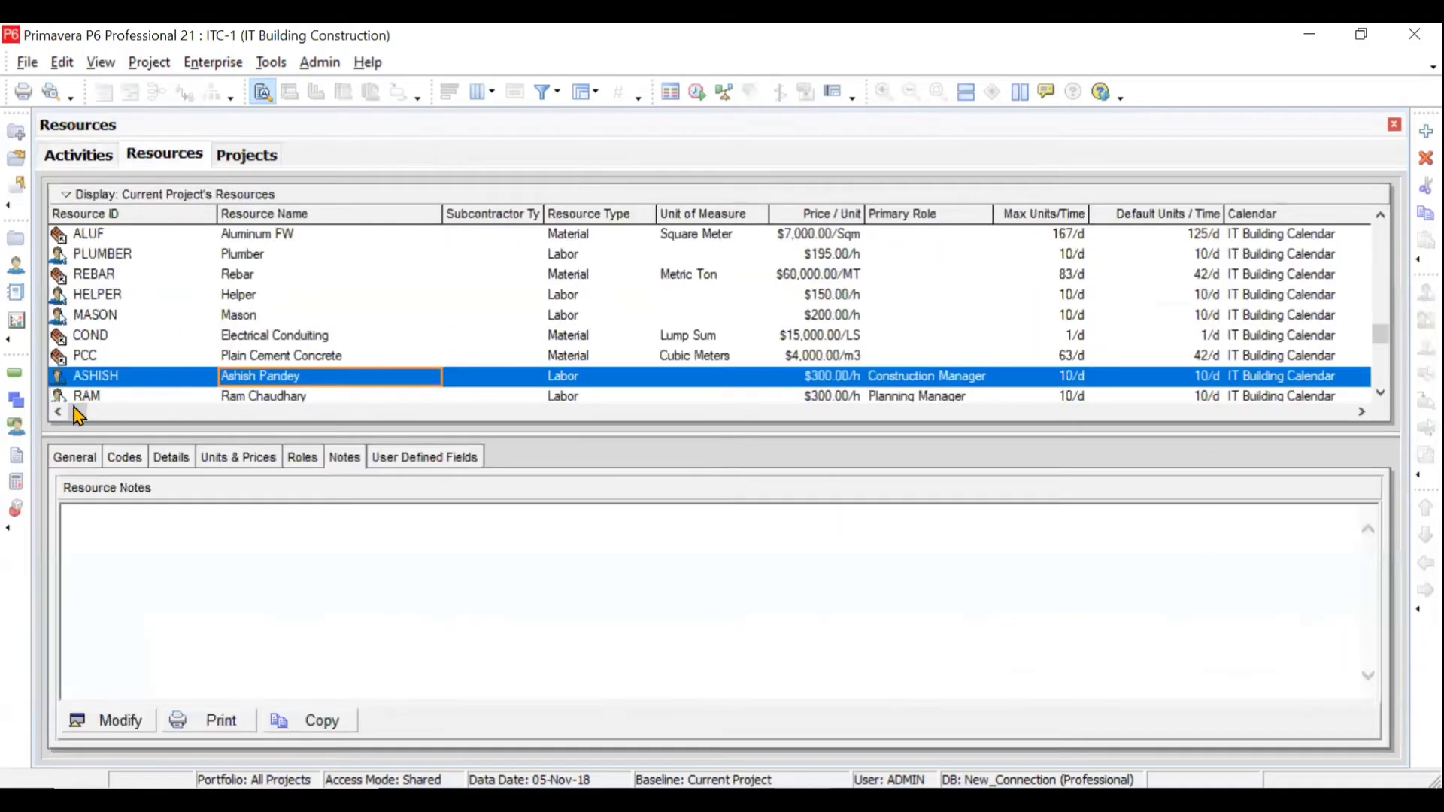
Step: View the resource's General details, then show a Budgeted Cost histogram beneath the Activities schedule
left_click(86, 467)
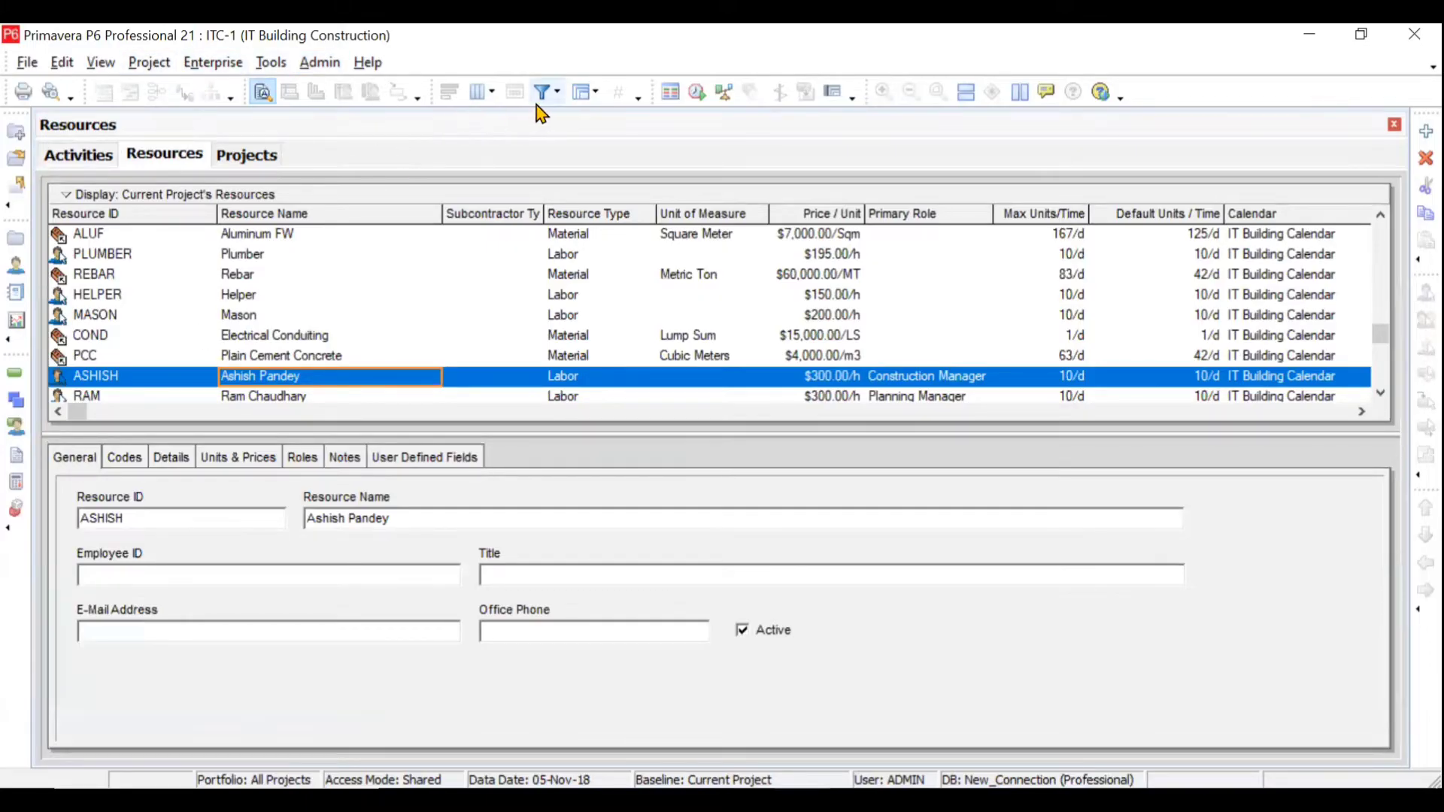
left_click(101, 154)
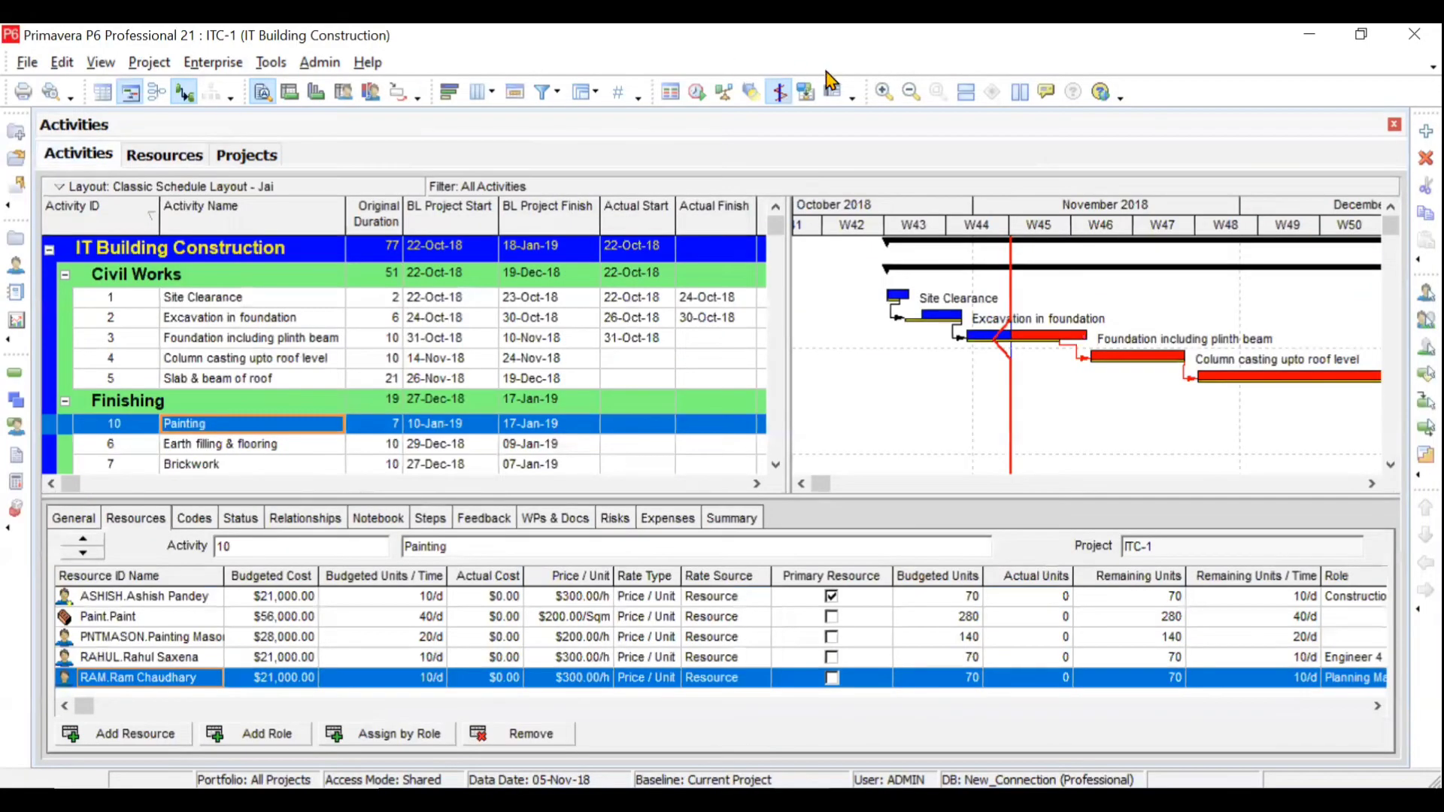
left_click(373, 96)
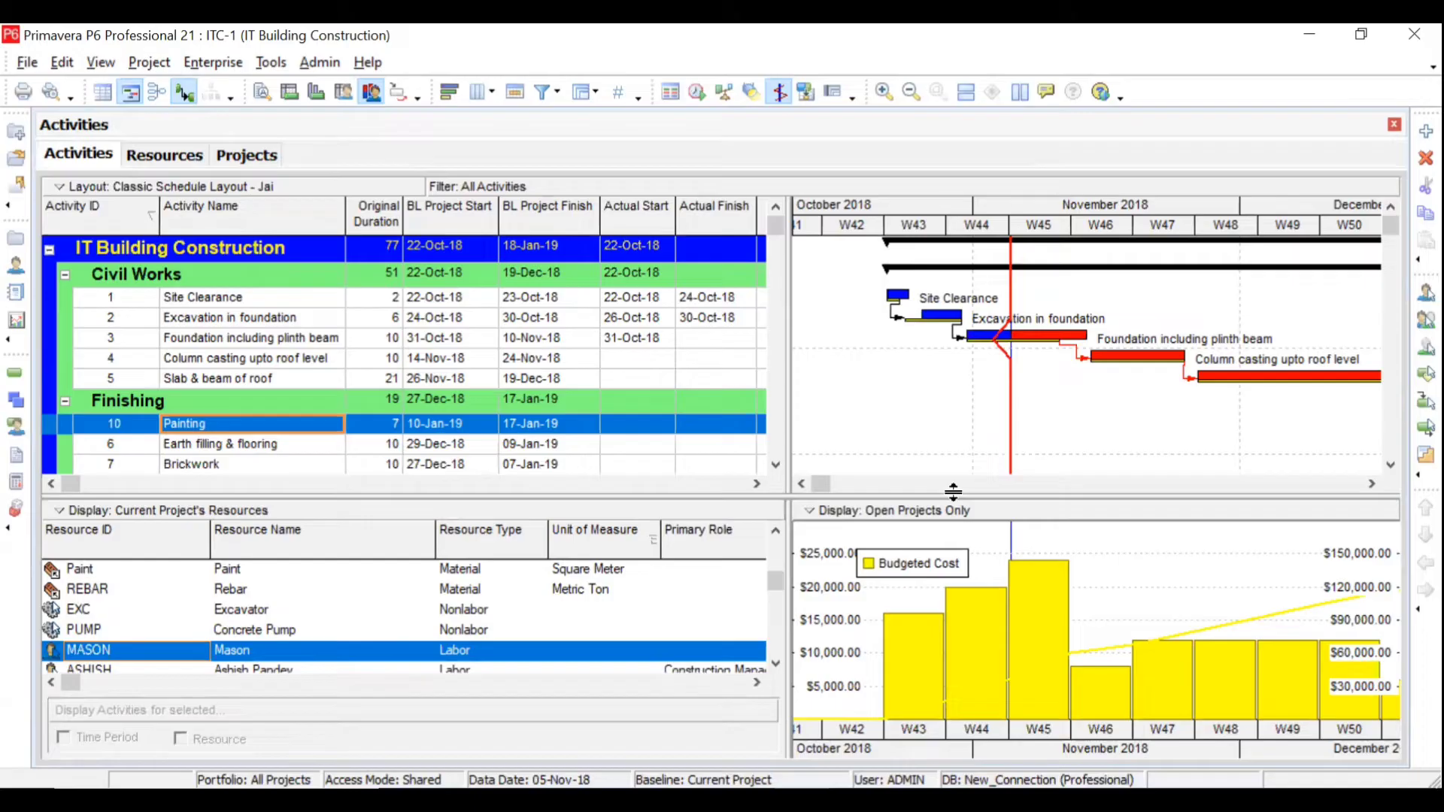
Step: Preview the Resource Usage Spreadsheet, then return to Activity Details and show Painting's codes (Subcontractor FIN)
left_click(343, 93)
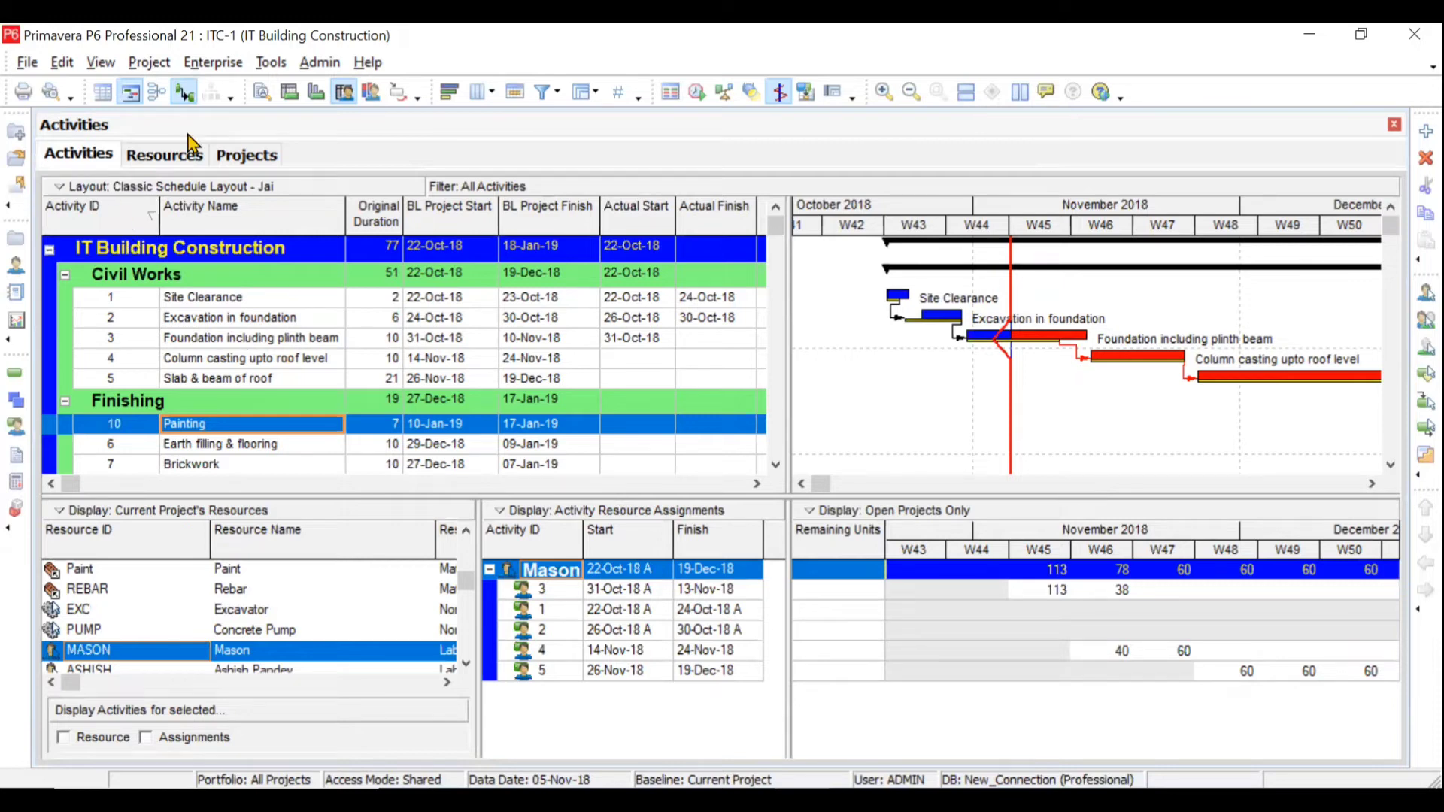
left_click(257, 95)
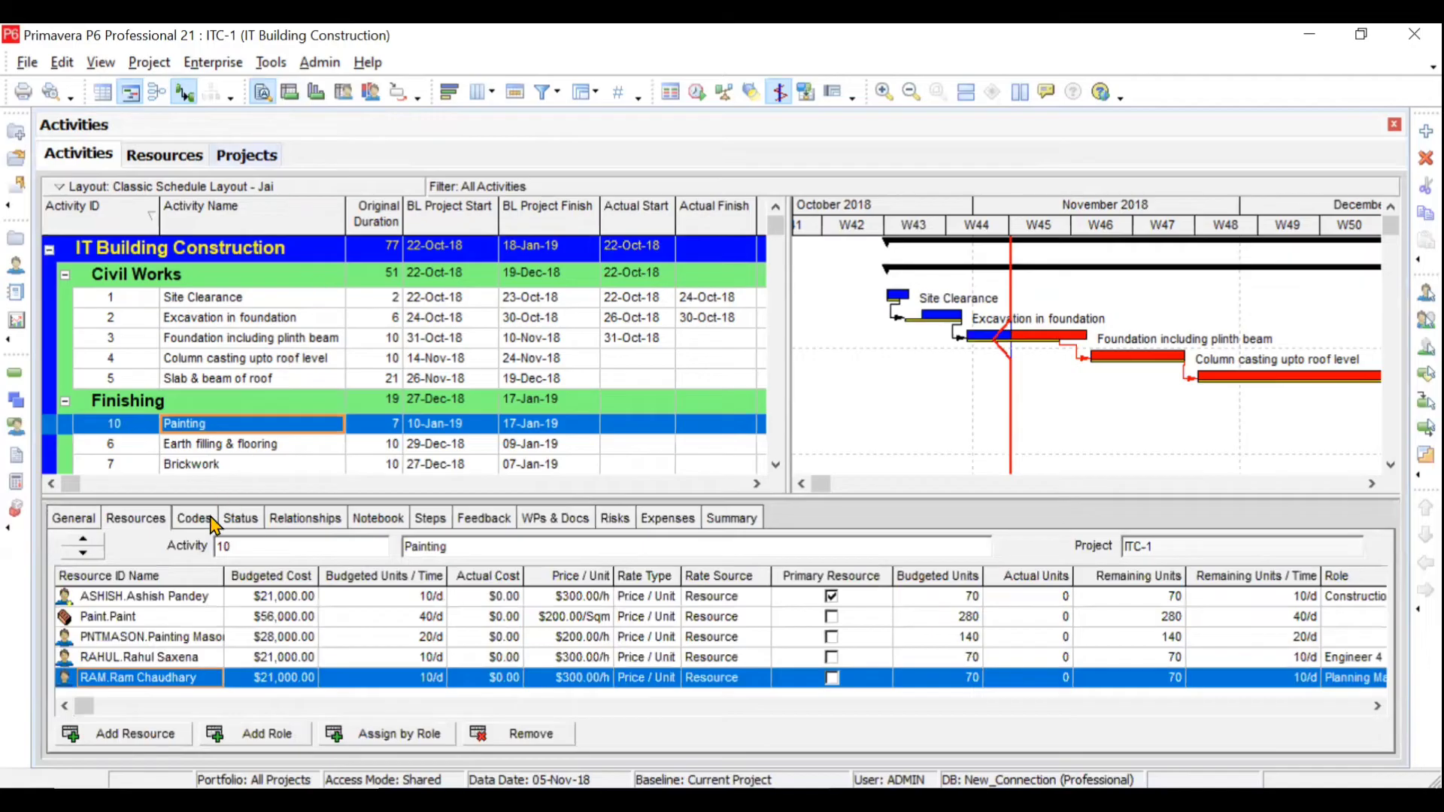
left_click(195, 519)
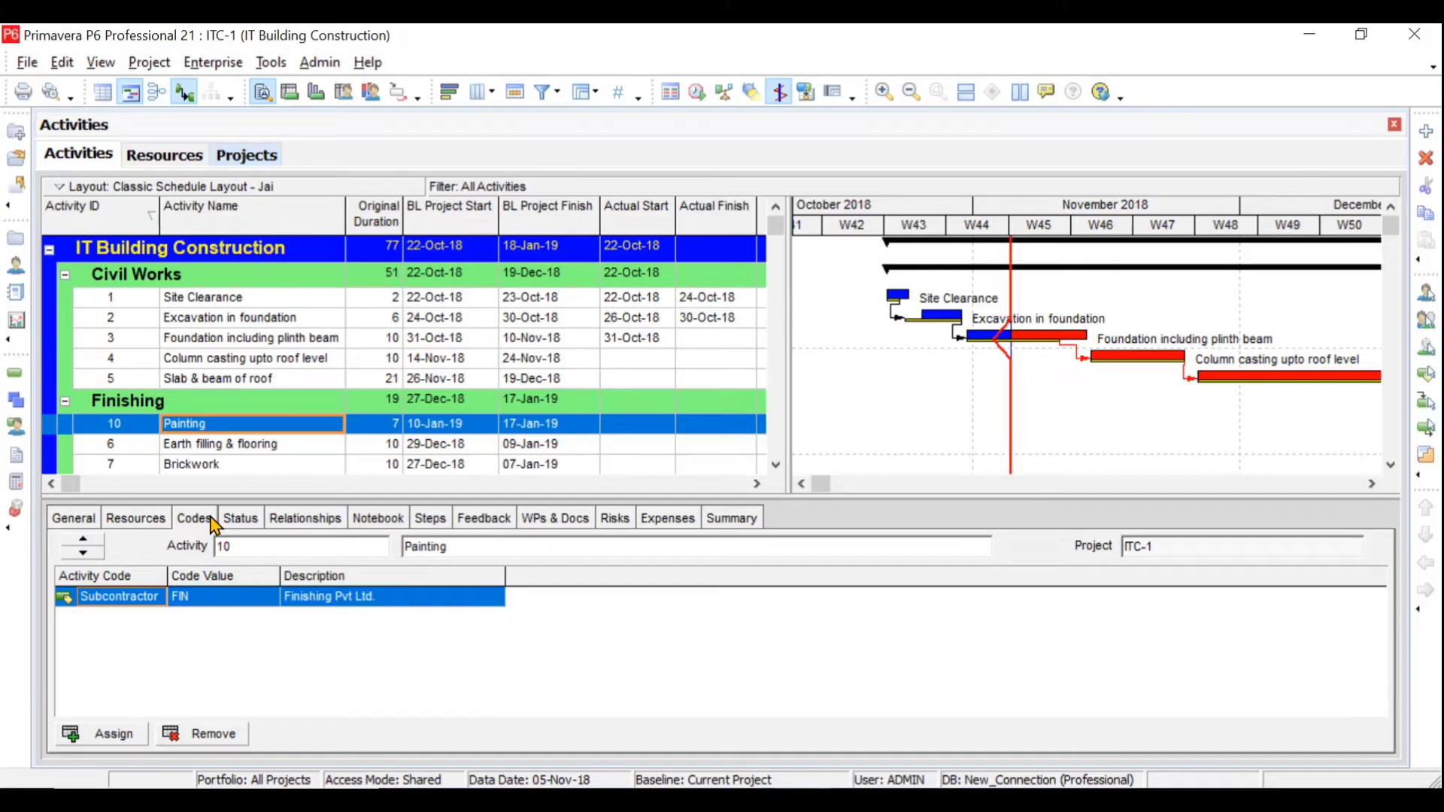
left_click(149, 62)
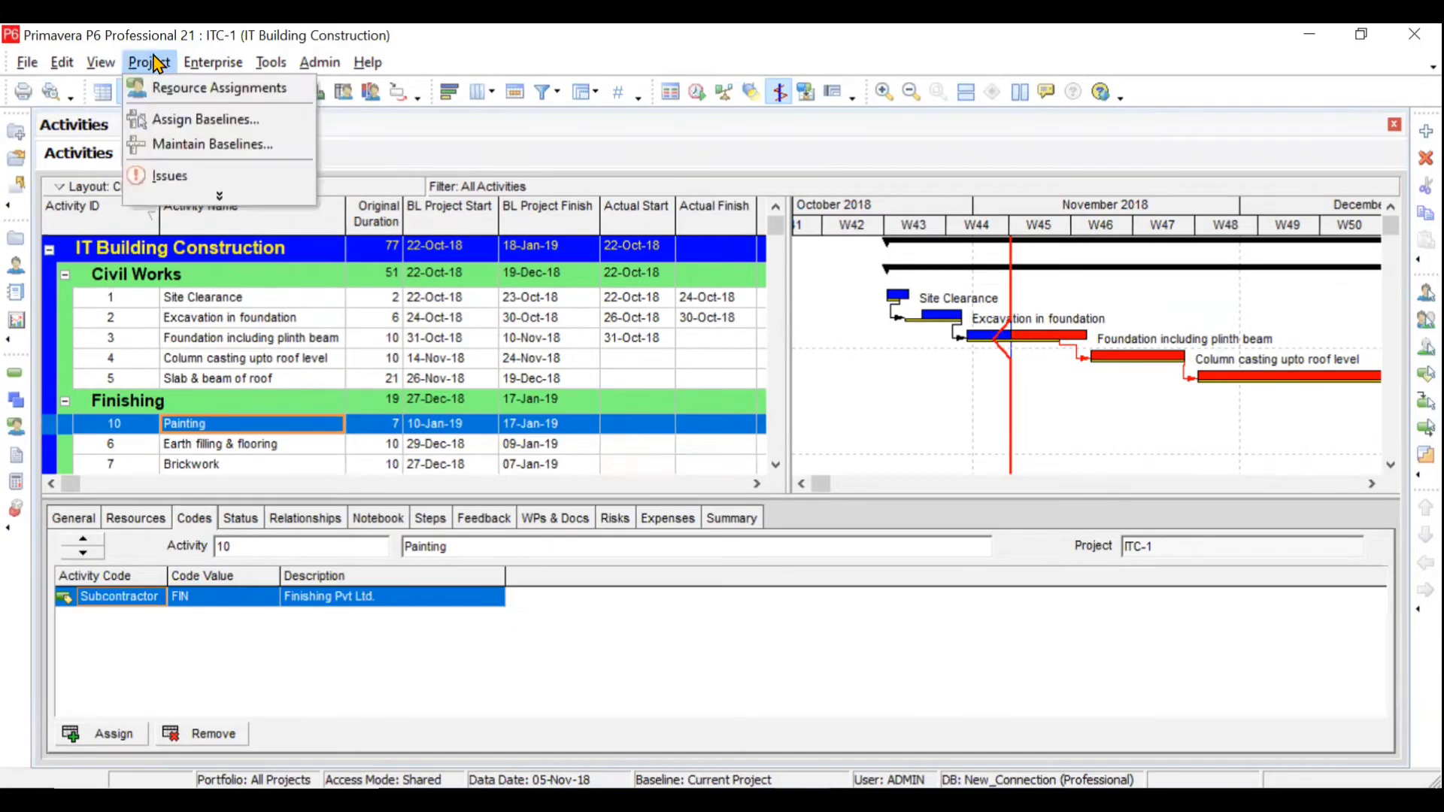
left_click(211, 148)
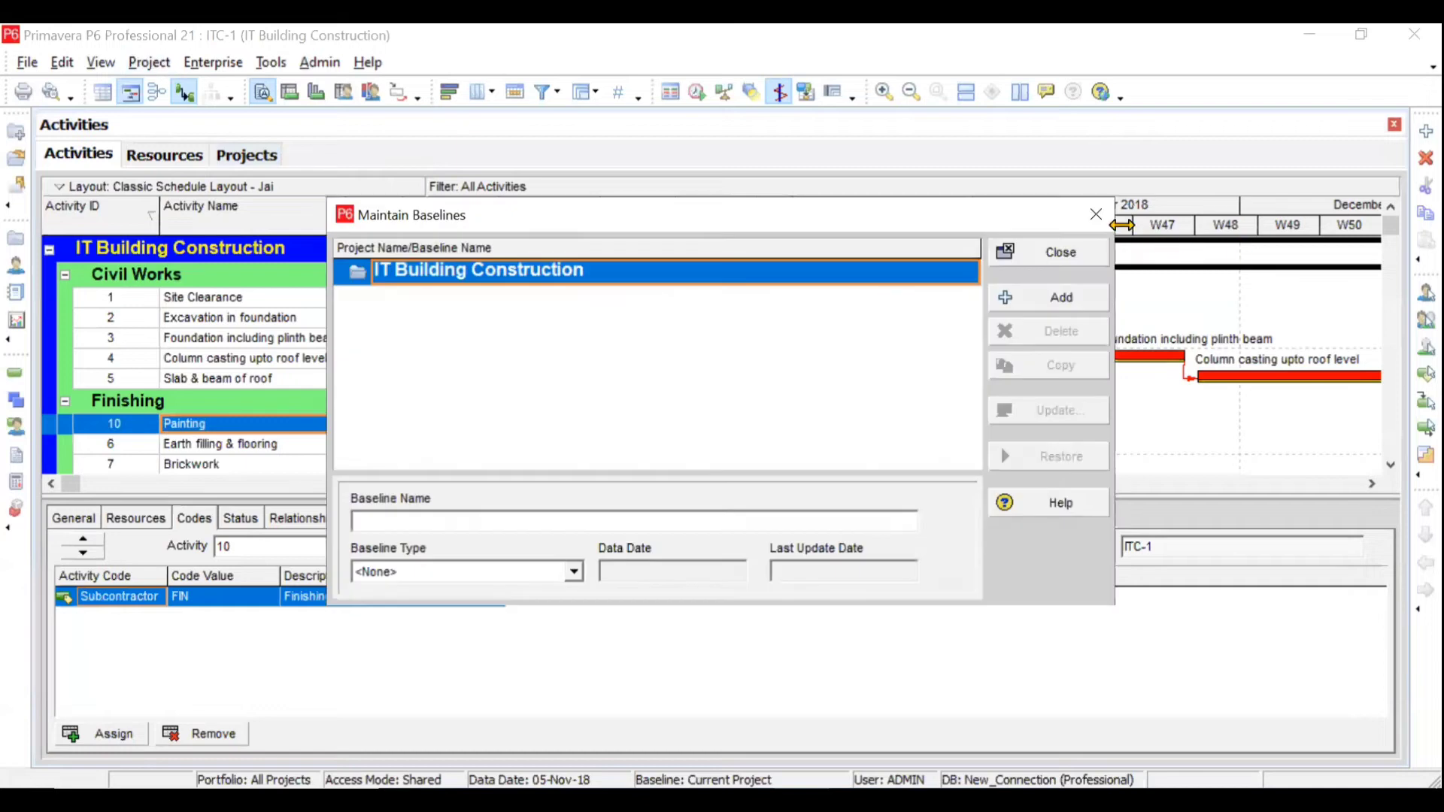
left_click(1084, 226)
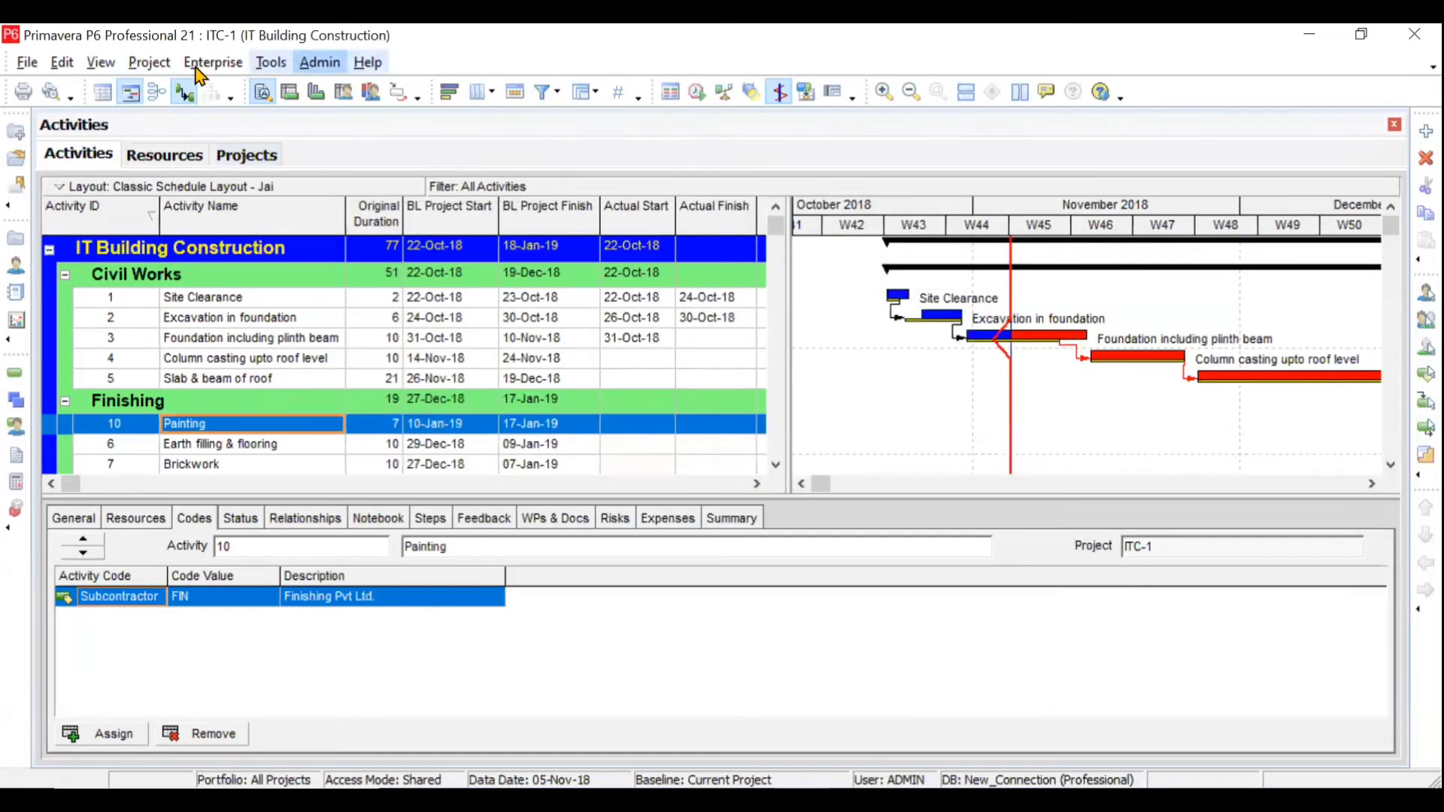
left_click(149, 62)
left_click(182, 122)
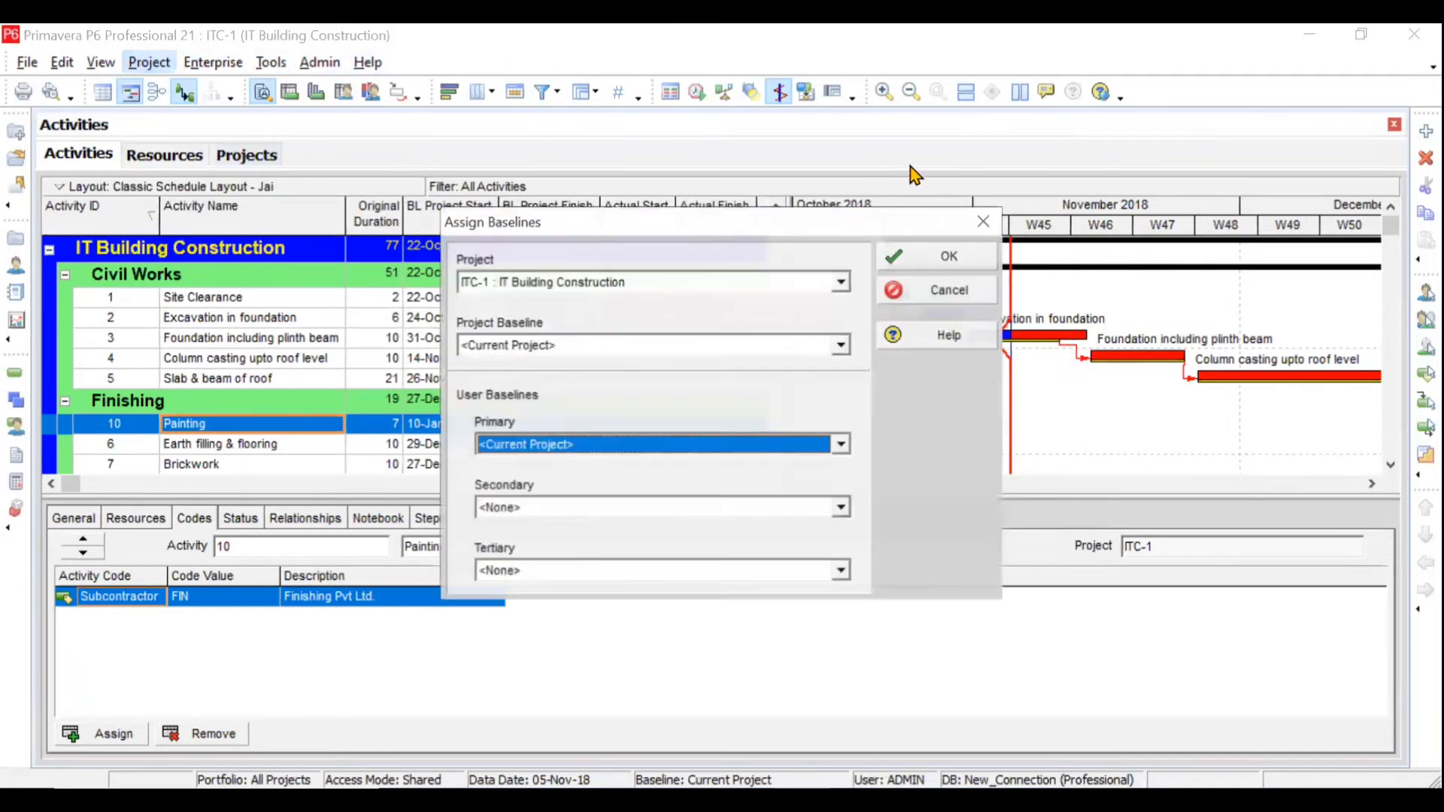
left_click(983, 223)
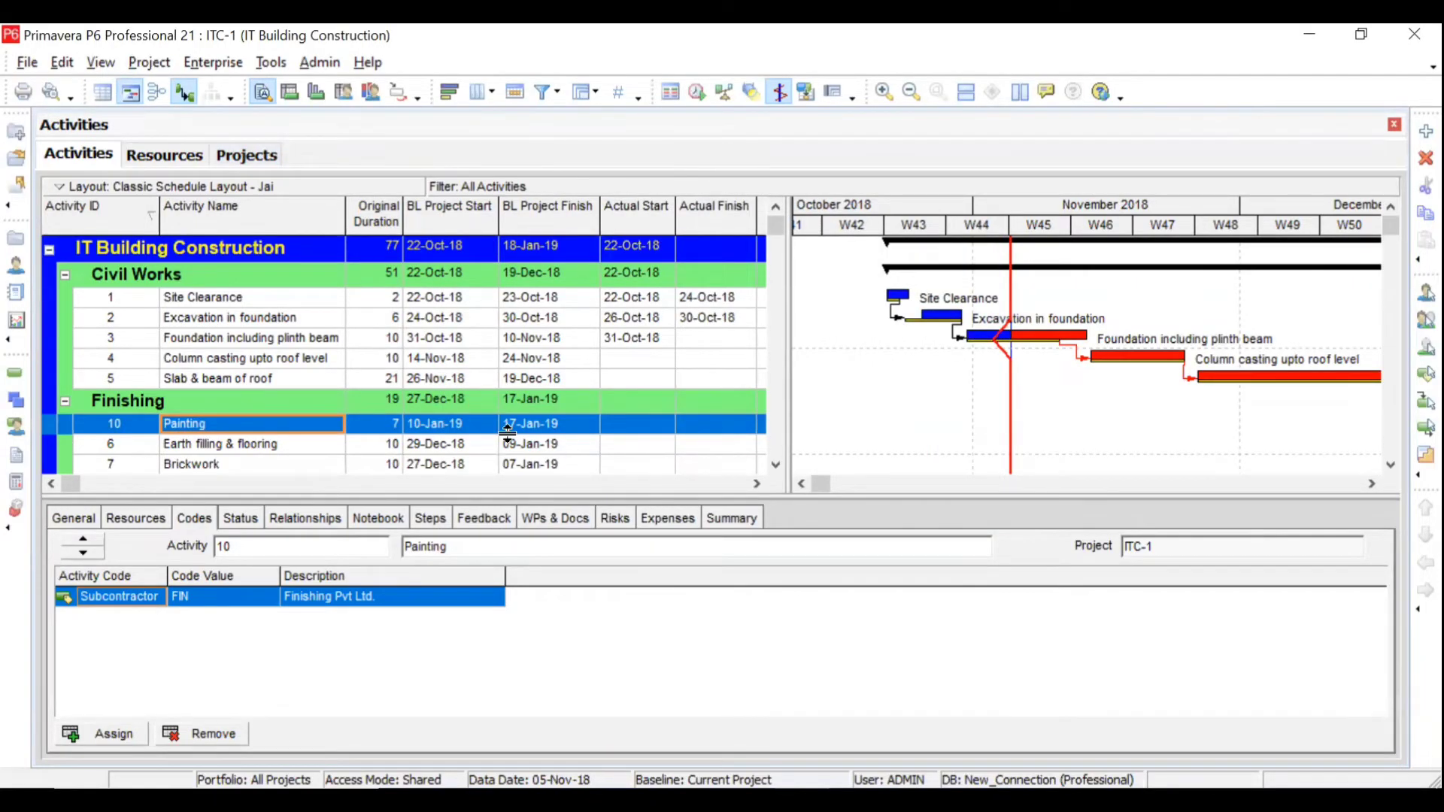
Step: Show Foundation including plinth beam's status (600 budgeted, 250 actual labor units) with the table enlarged down to MEP works
left_click(258, 343)
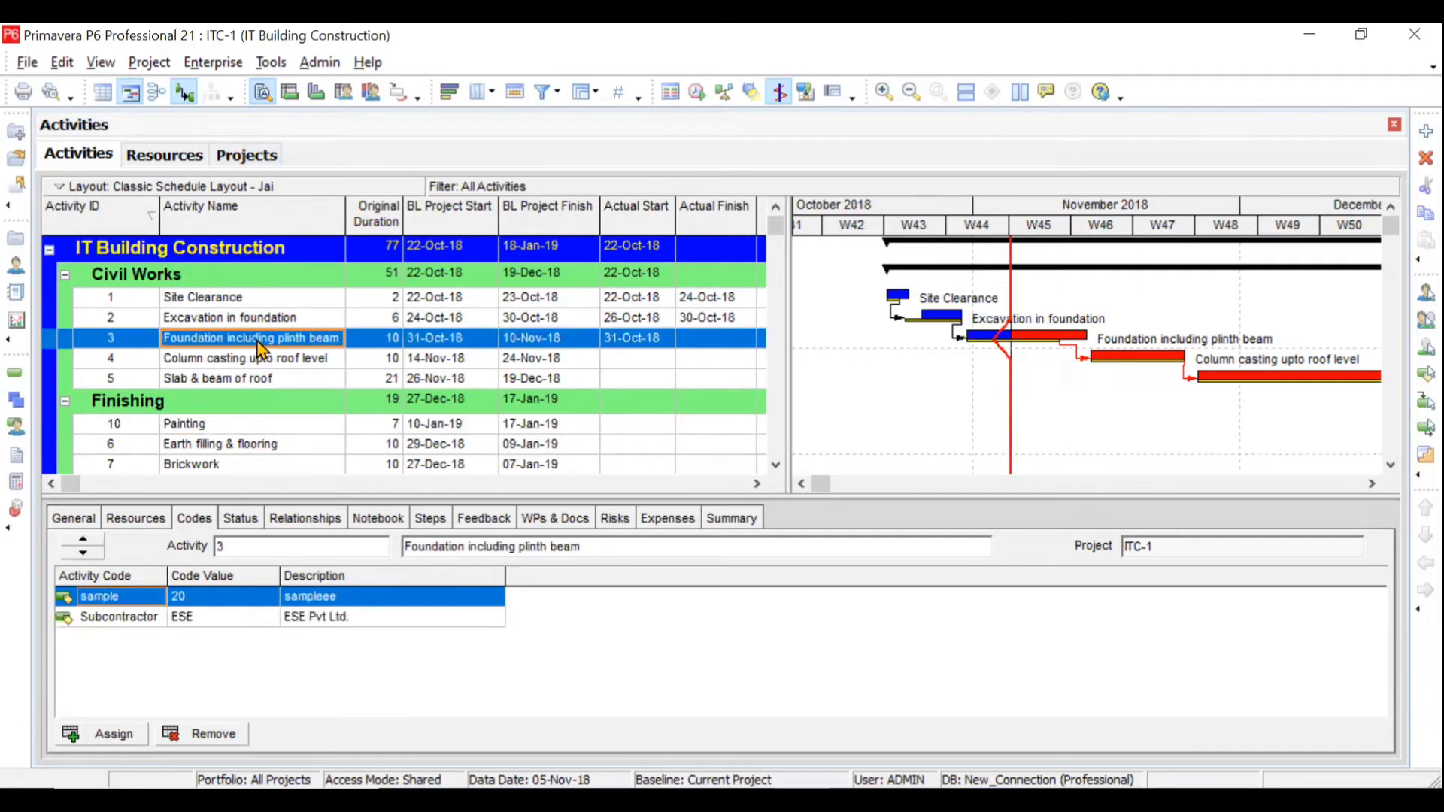
left_click(248, 520)
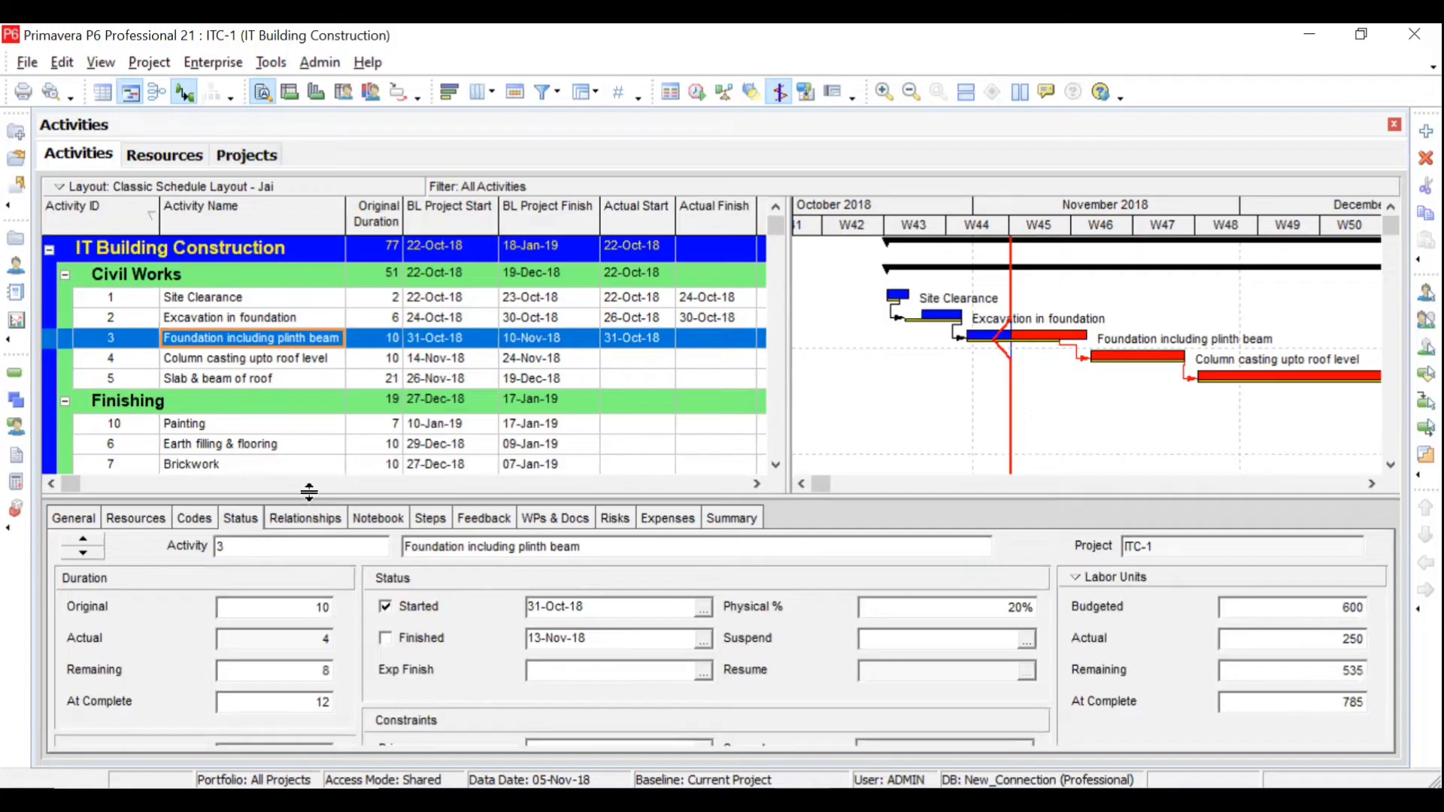
left_click_drag(308, 495, 315, 393)
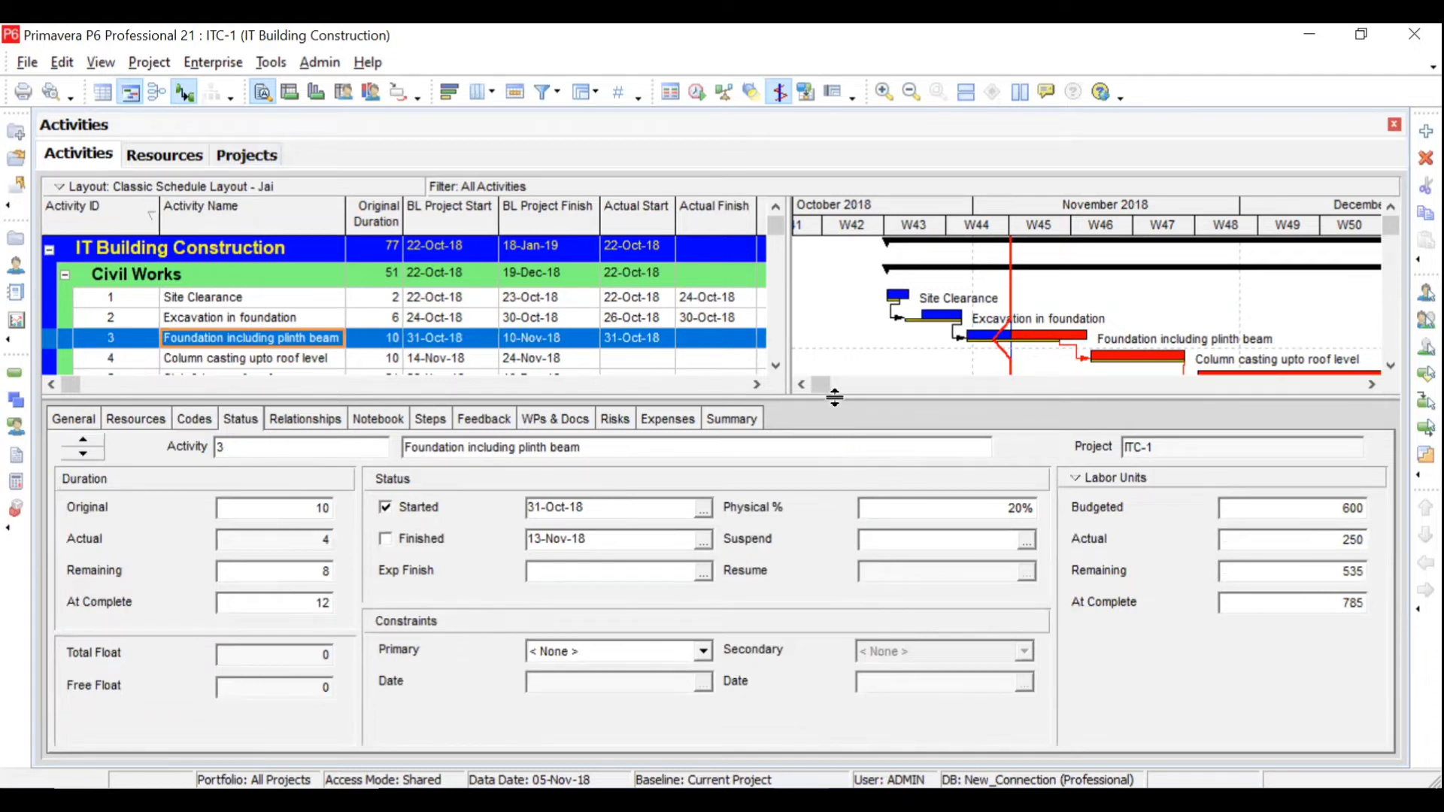
left_click_drag(835, 397, 841, 562)
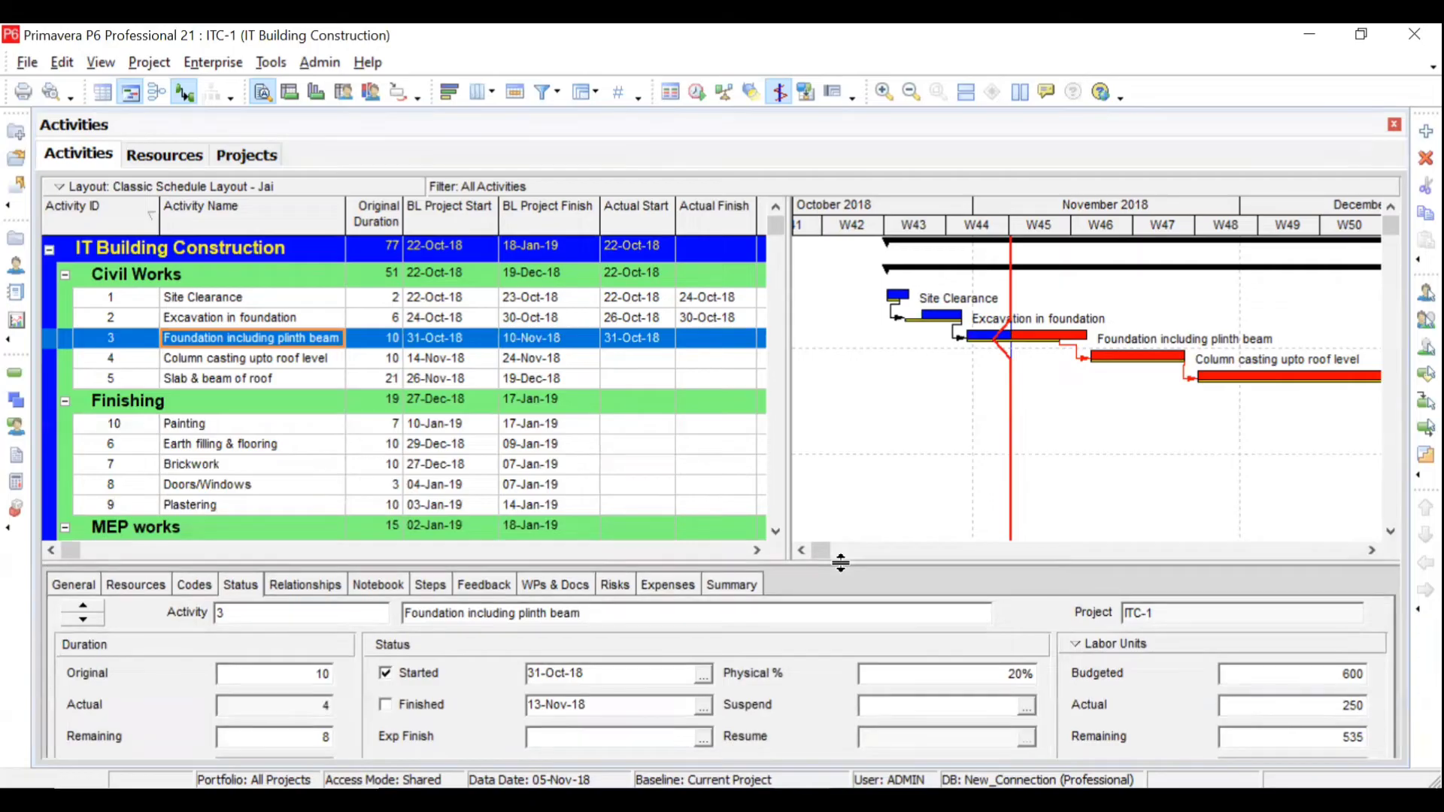
Step: Scroll across the budget, cost variance, earned value and schedule variance columns, then back to activity names
left_click(764, 551)
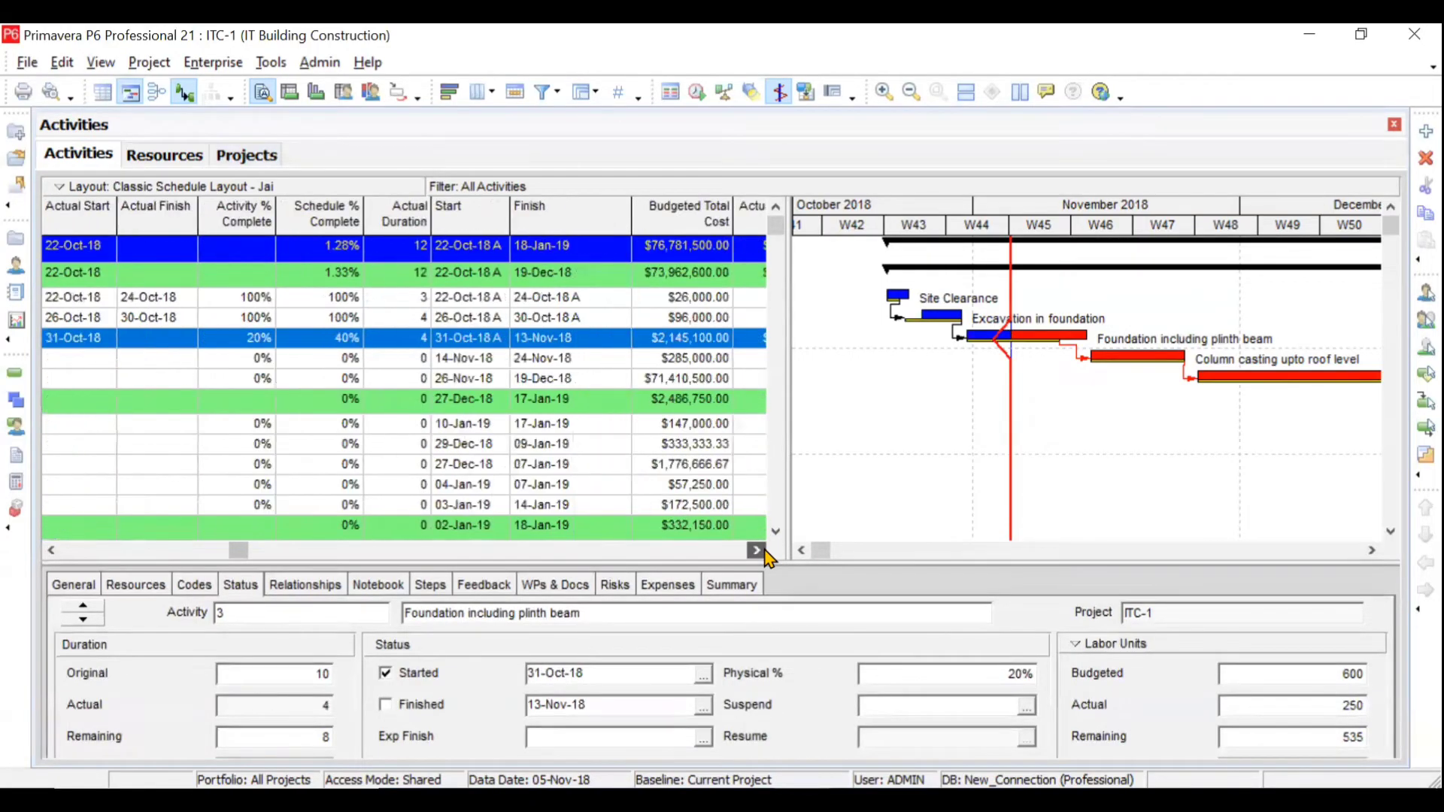
left_click(757, 550)
left_click(756, 551)
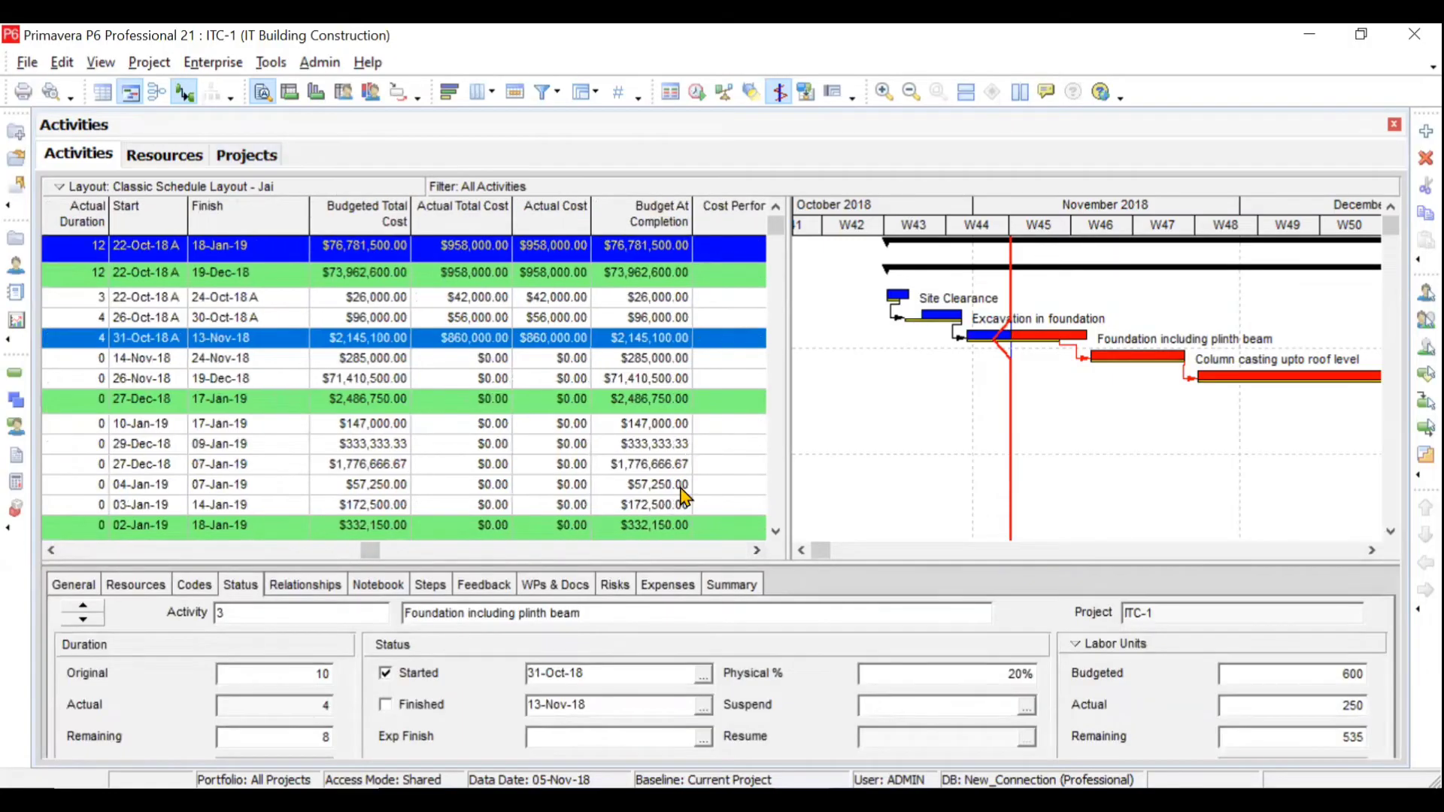
left_click(757, 550)
left_click(756, 550)
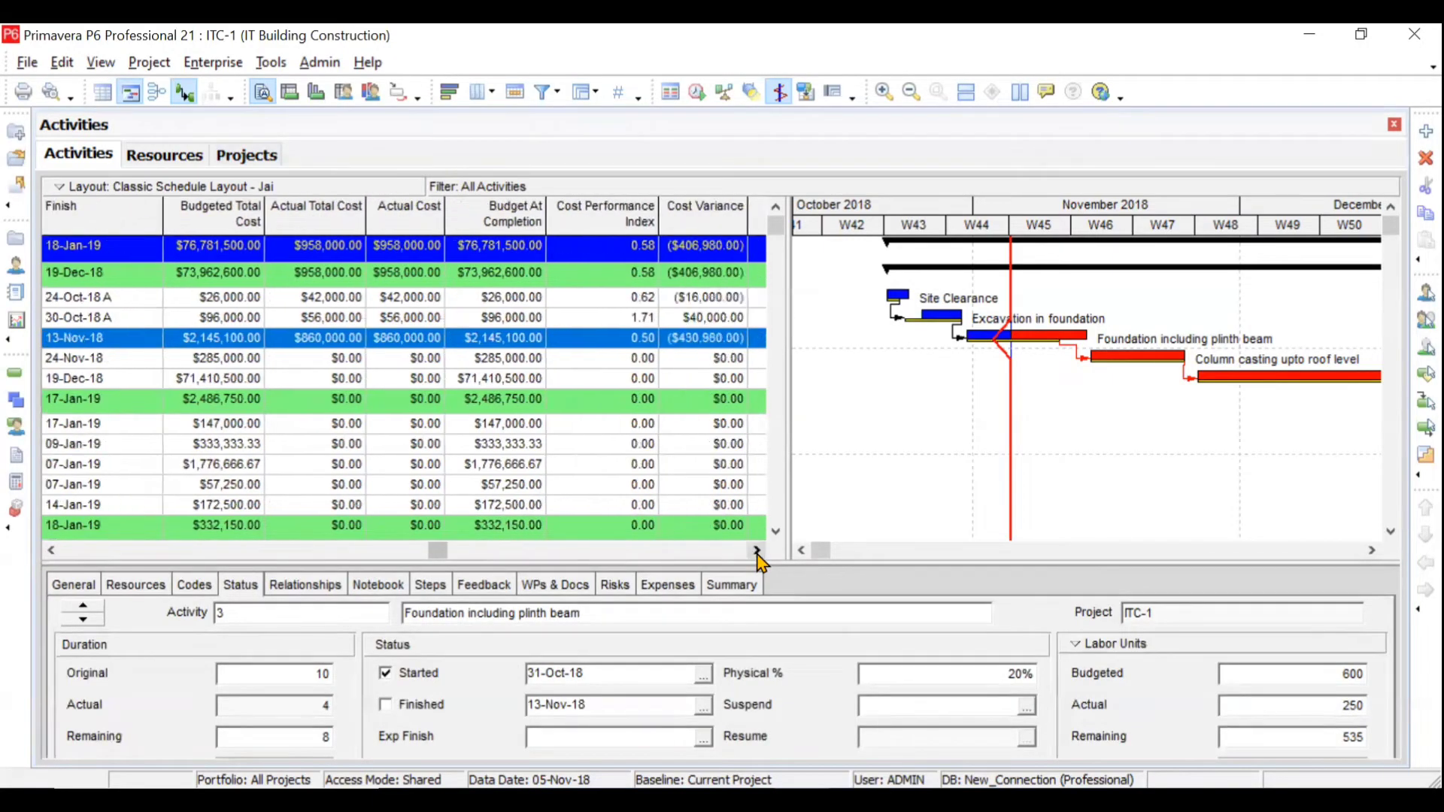
left_click(756, 551)
left_click(757, 550)
left_click(756, 551)
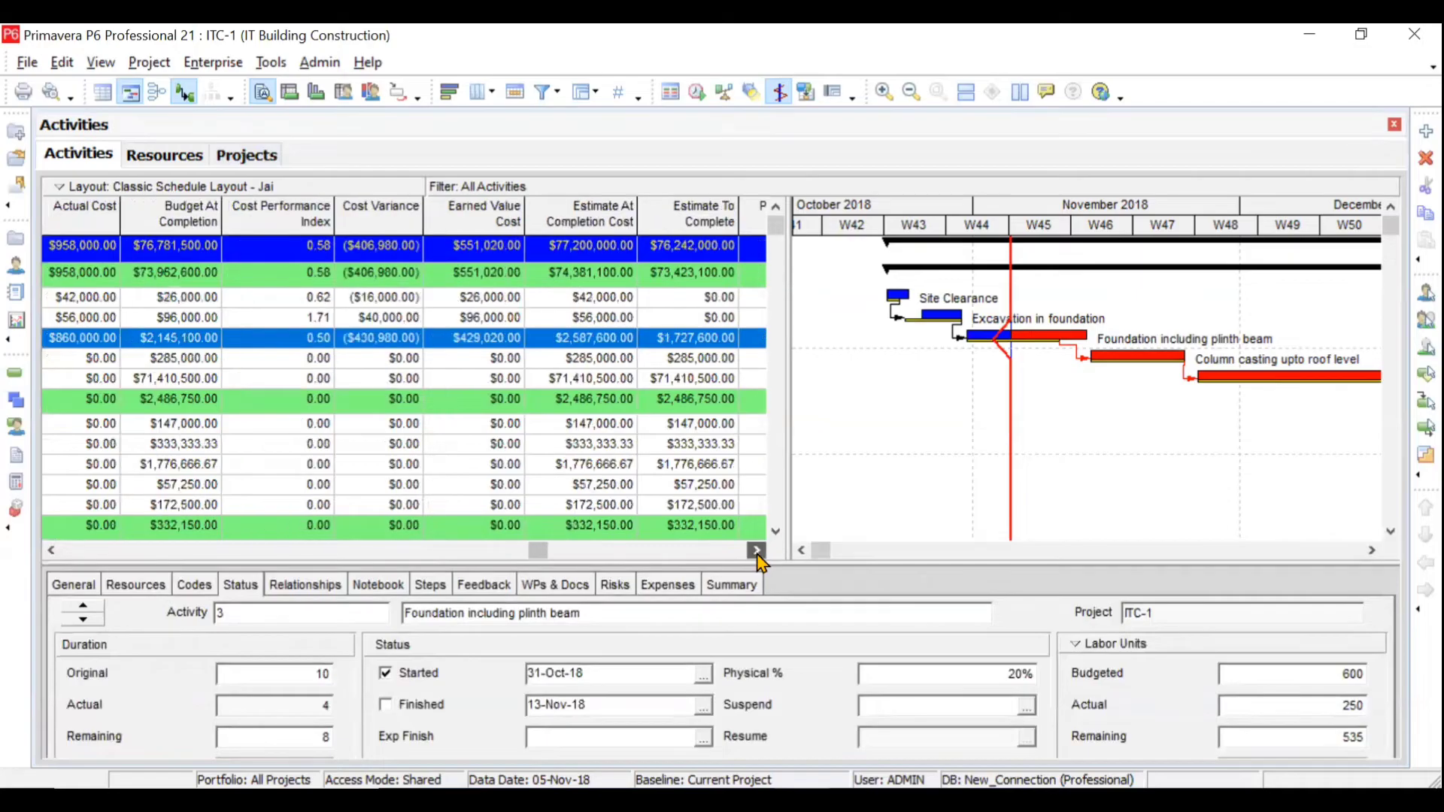
left_click(757, 551)
left_click(756, 550)
left_click(757, 550)
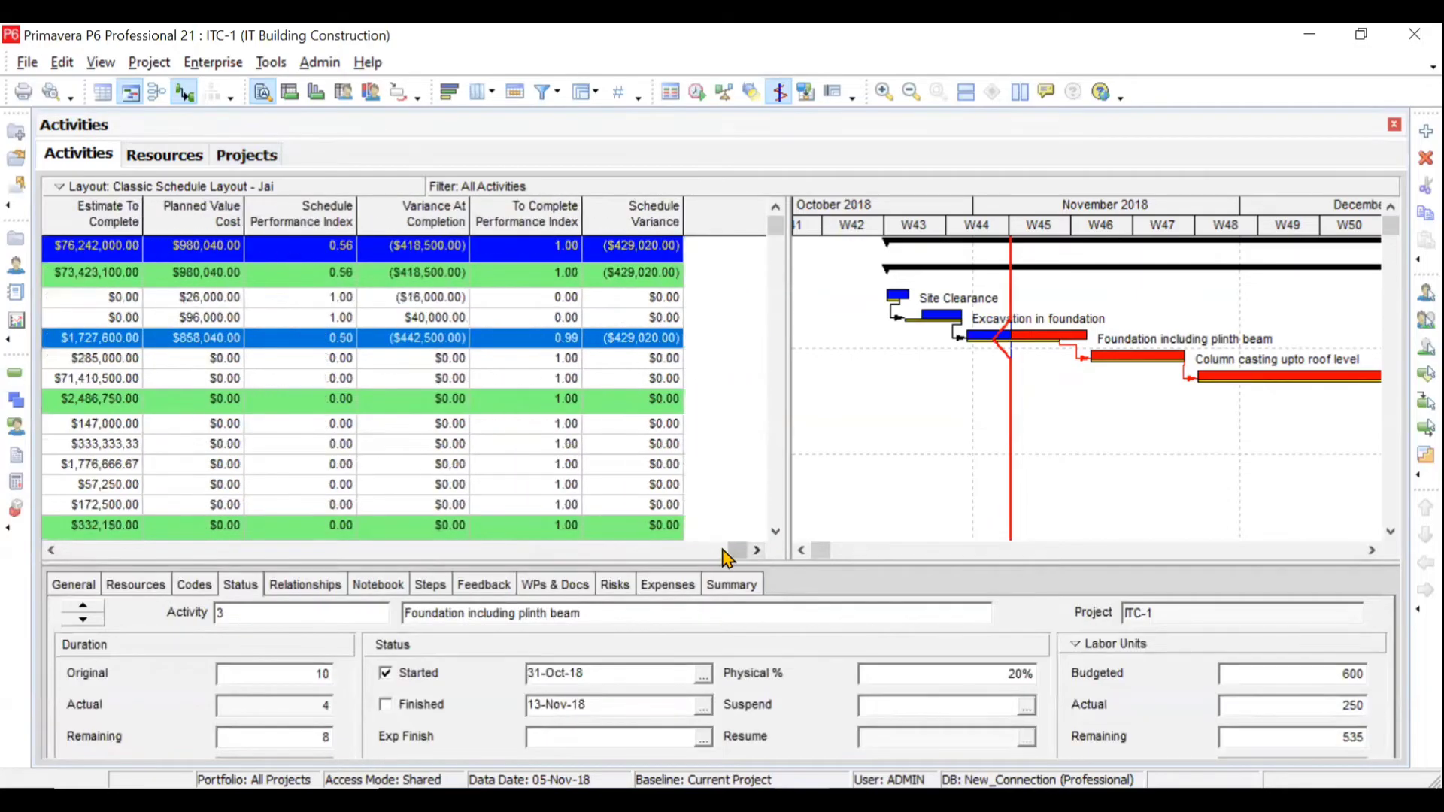
left_click_drag(733, 553, 44, 497)
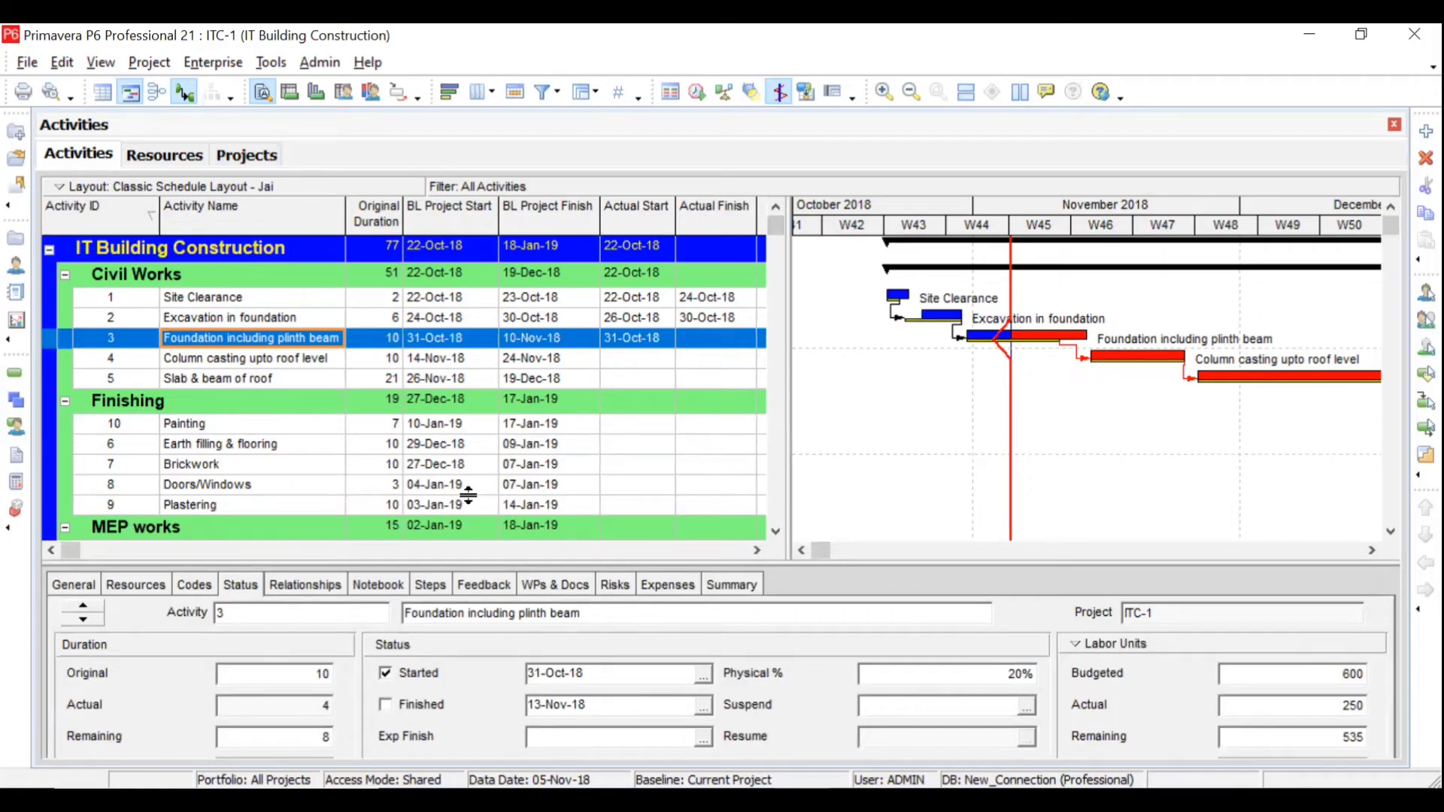
Step: Review activity 3's Risks and WPs & Docs, ending on its $100.00 Water & Power Facilities expense
left_click(629, 594)
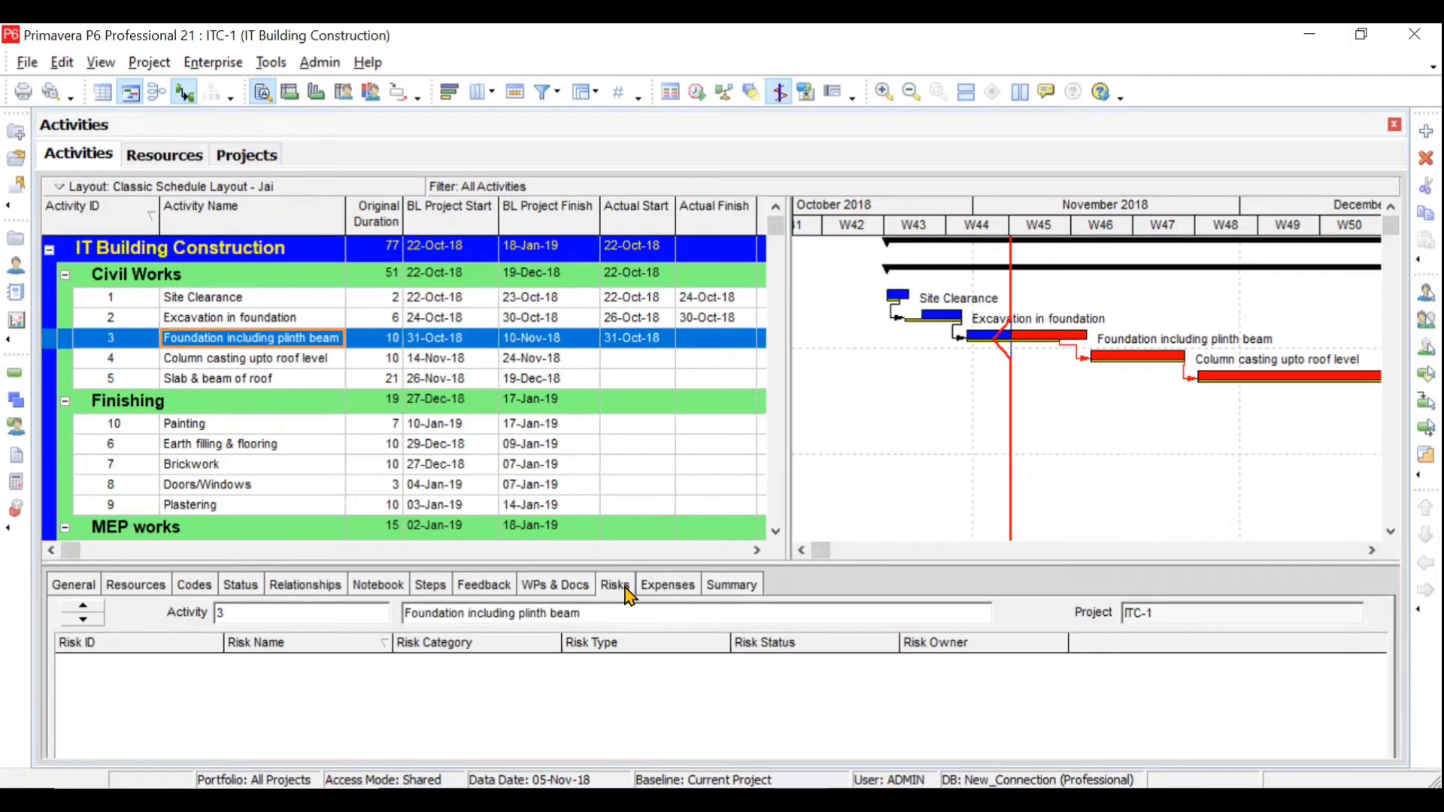
left_click(577, 587)
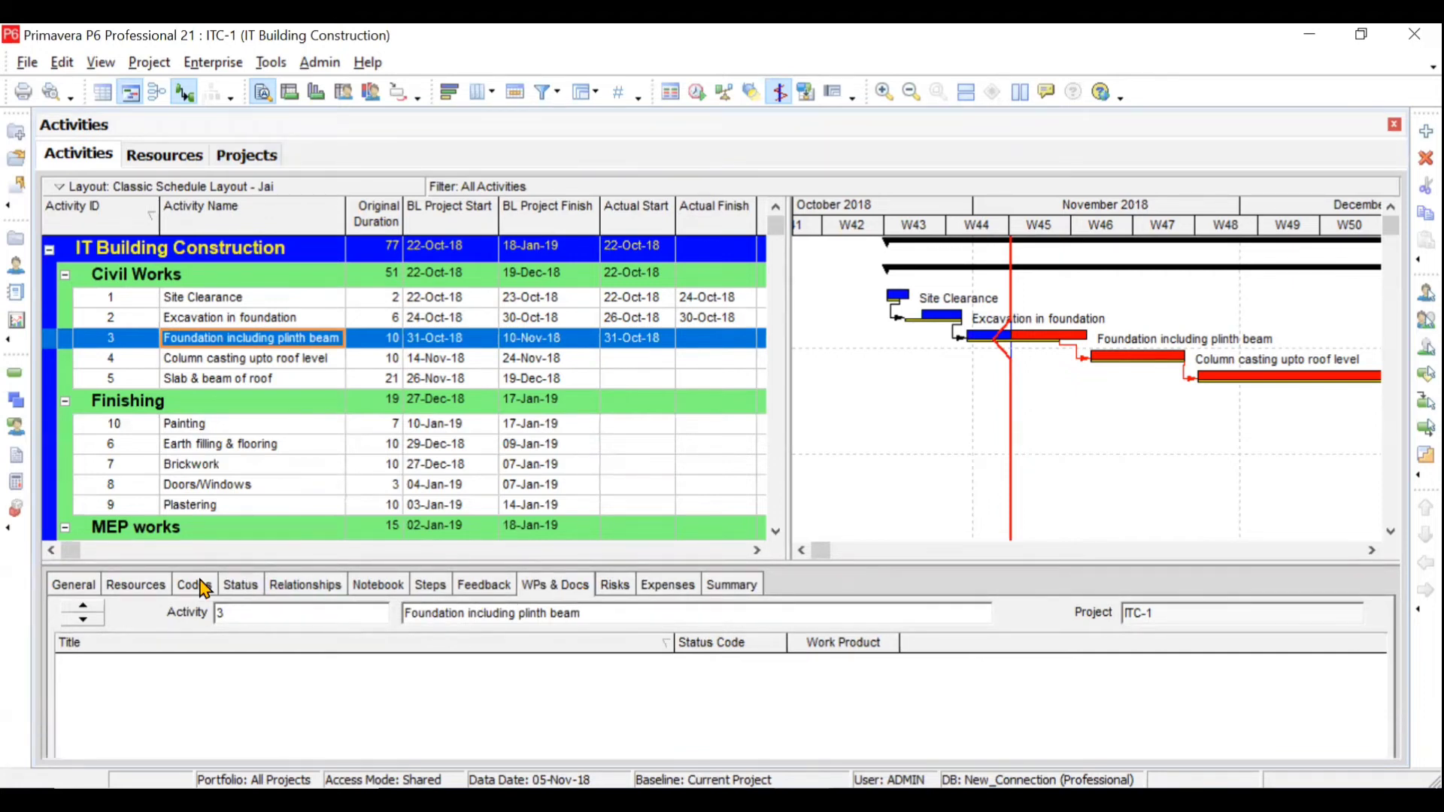
left_click(669, 592)
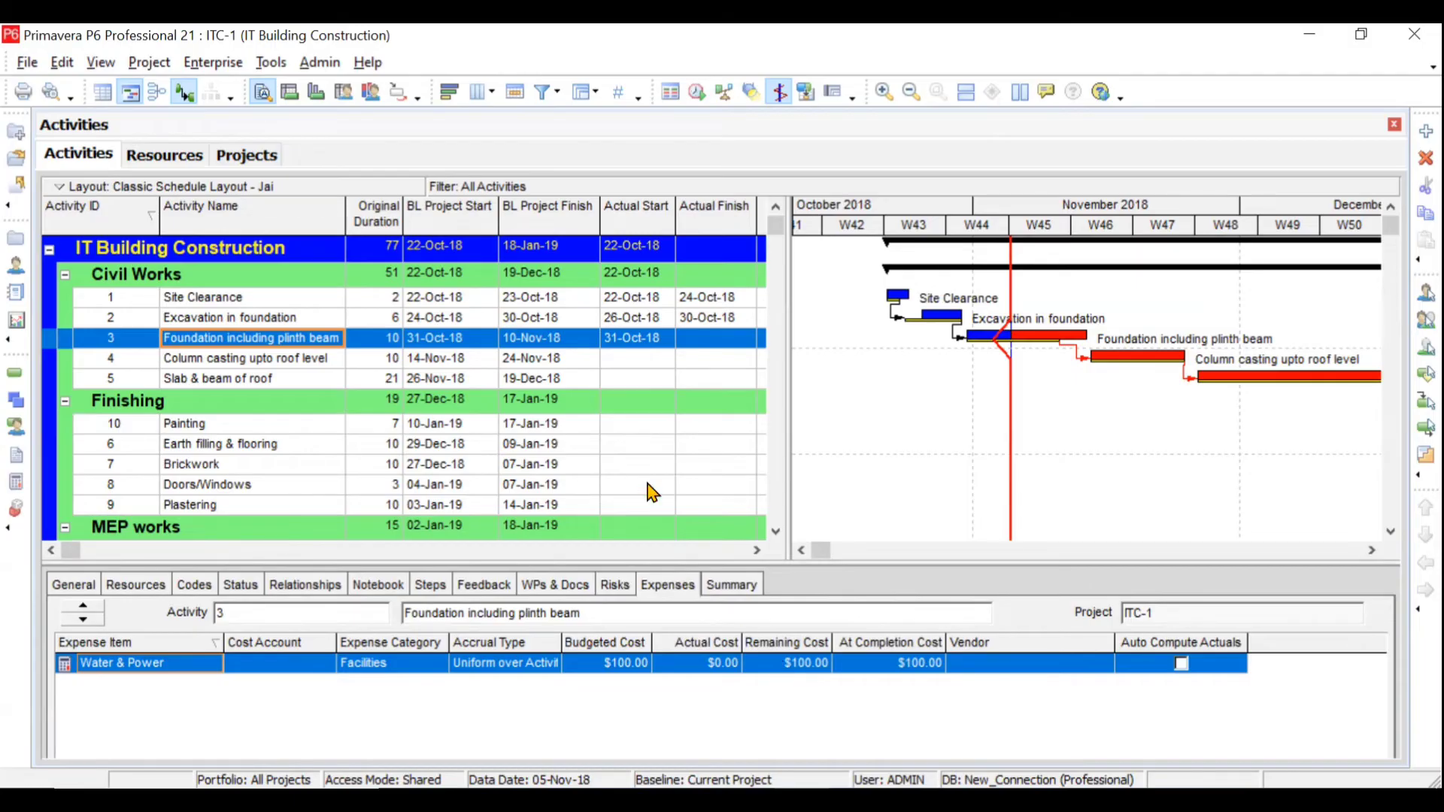
Step: Confirm User Preferences currency is US Dollar with symbol and two decimals, then open the Admin menu
left_click(61, 64)
left_click(96, 121)
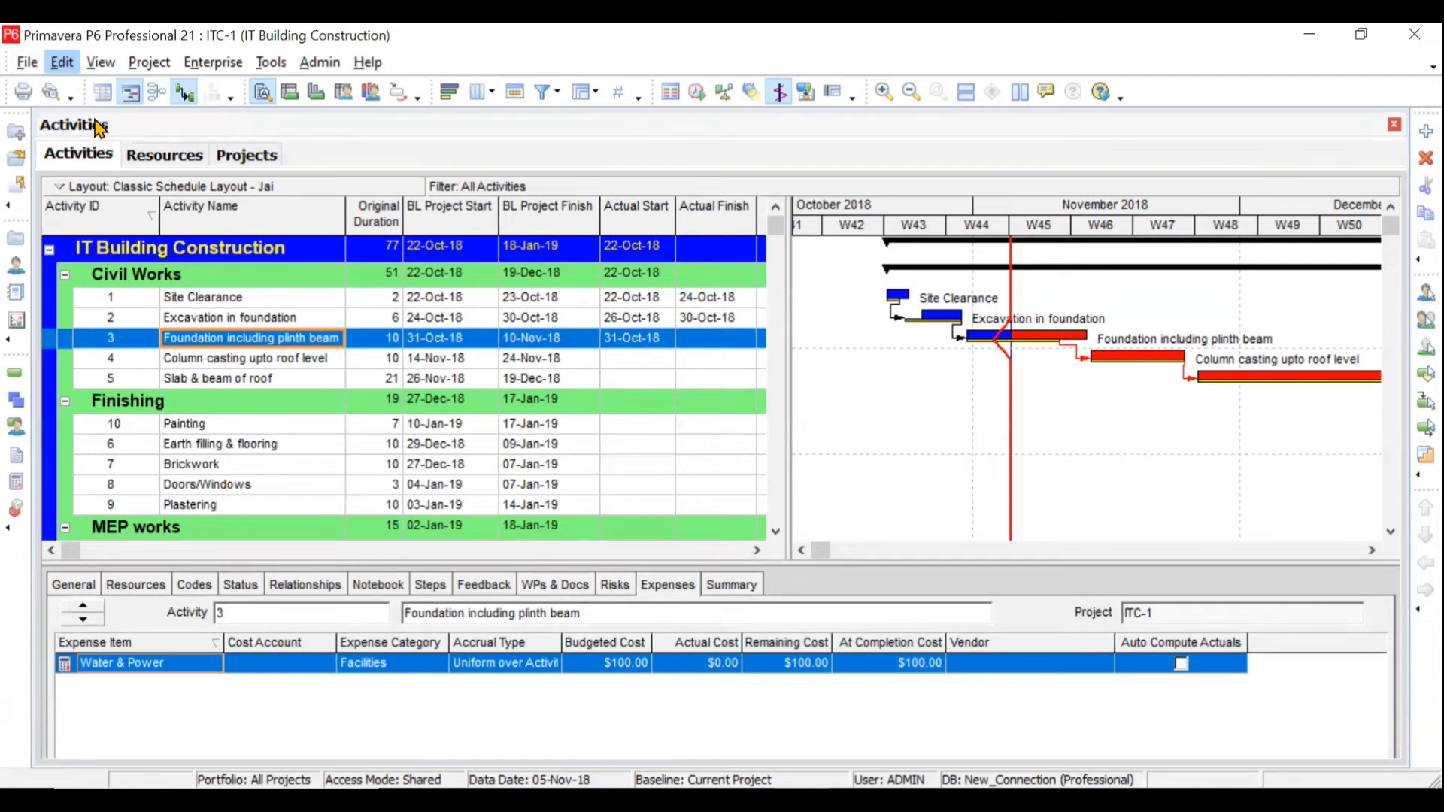
left_click(456, 192)
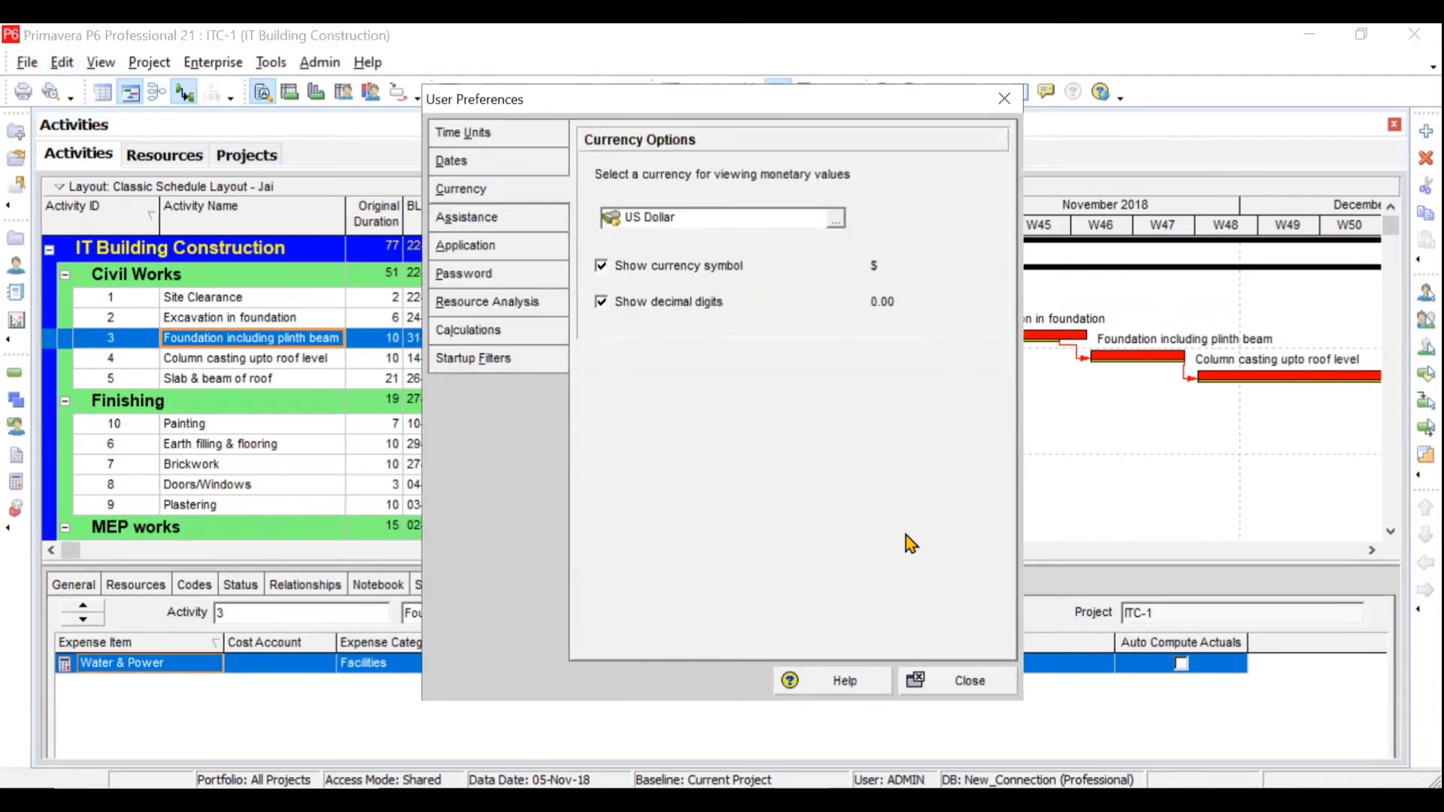
left_click(919, 670)
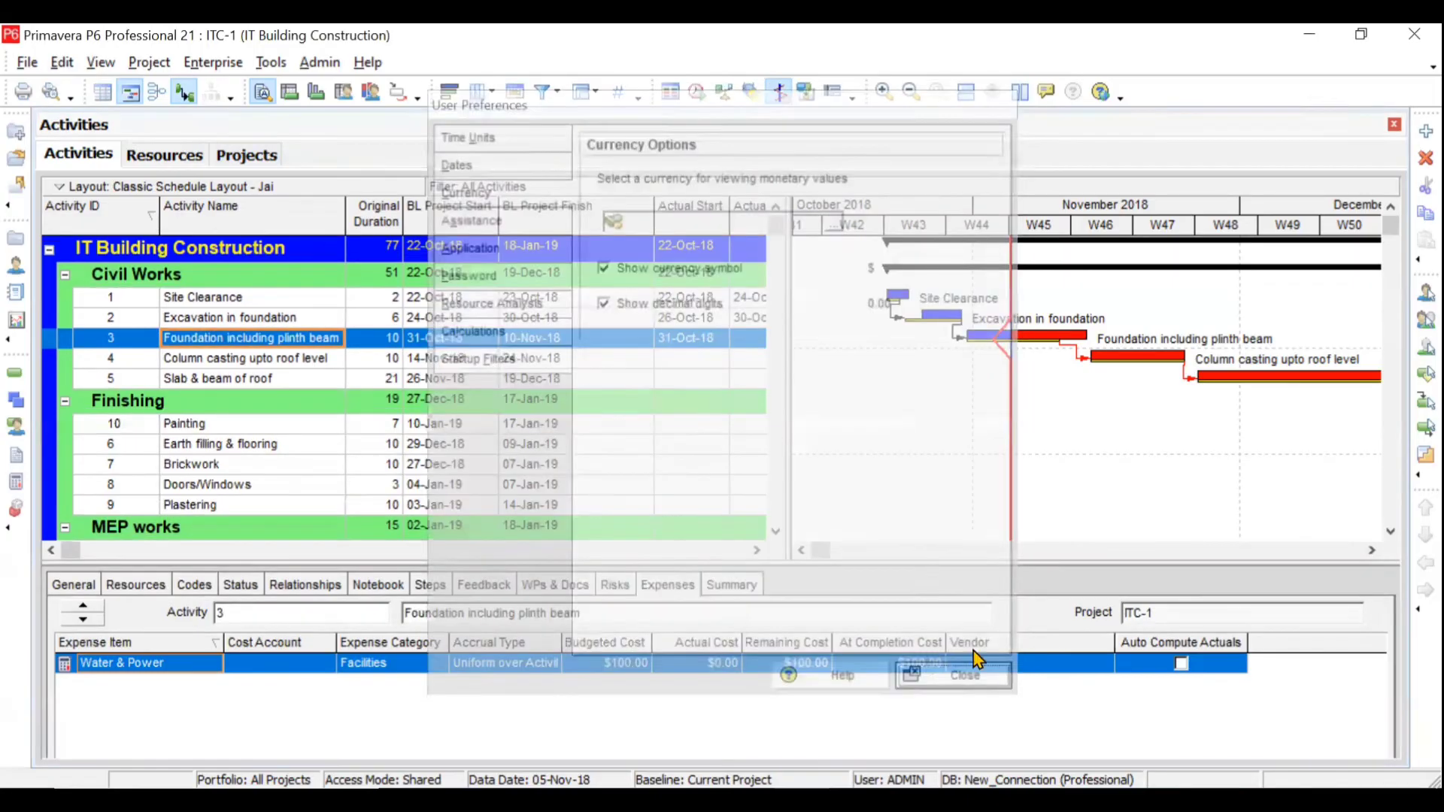
left_click(331, 65)
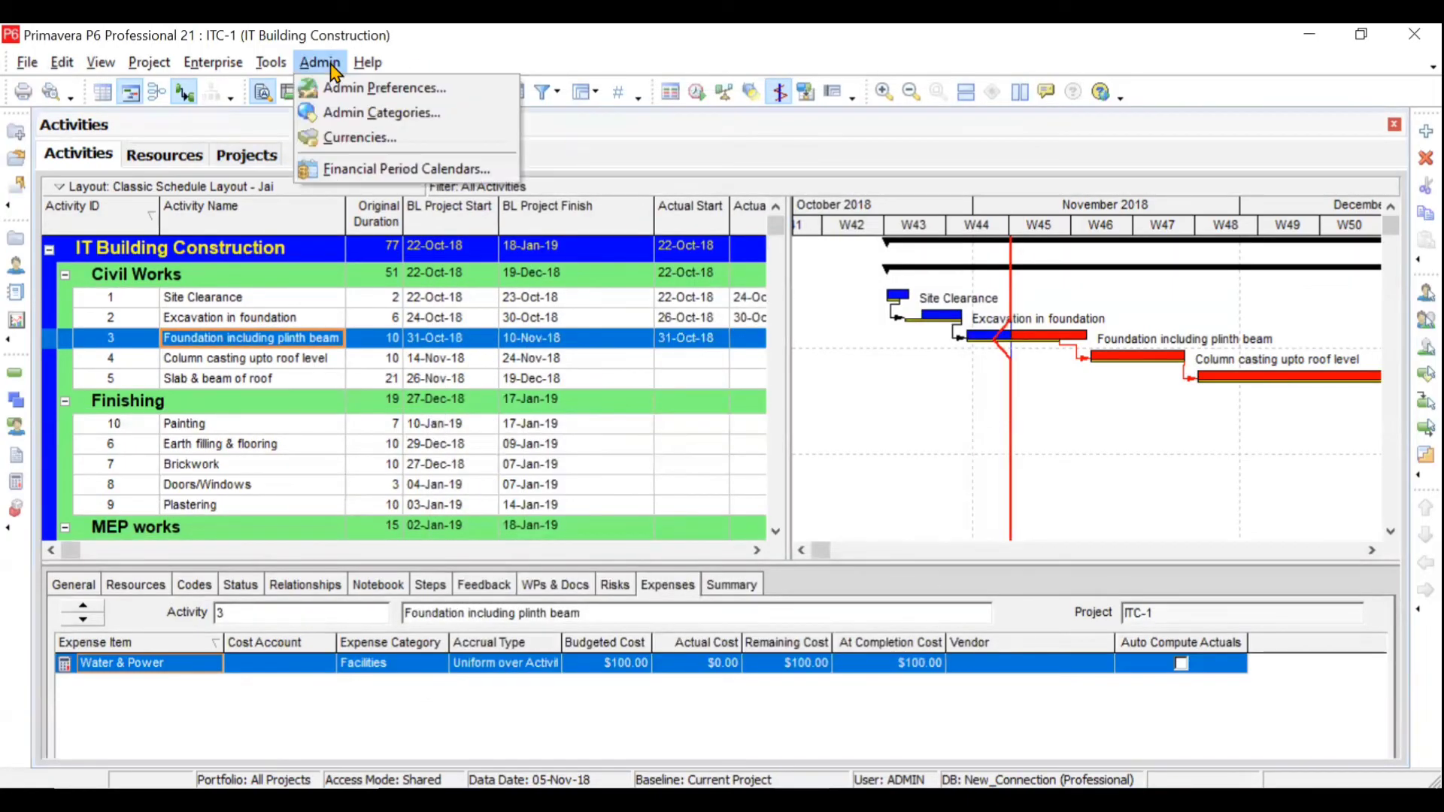
Step: Look over the baseline types in Admin Categories and the currency list with exchange rates
left_click(382, 113)
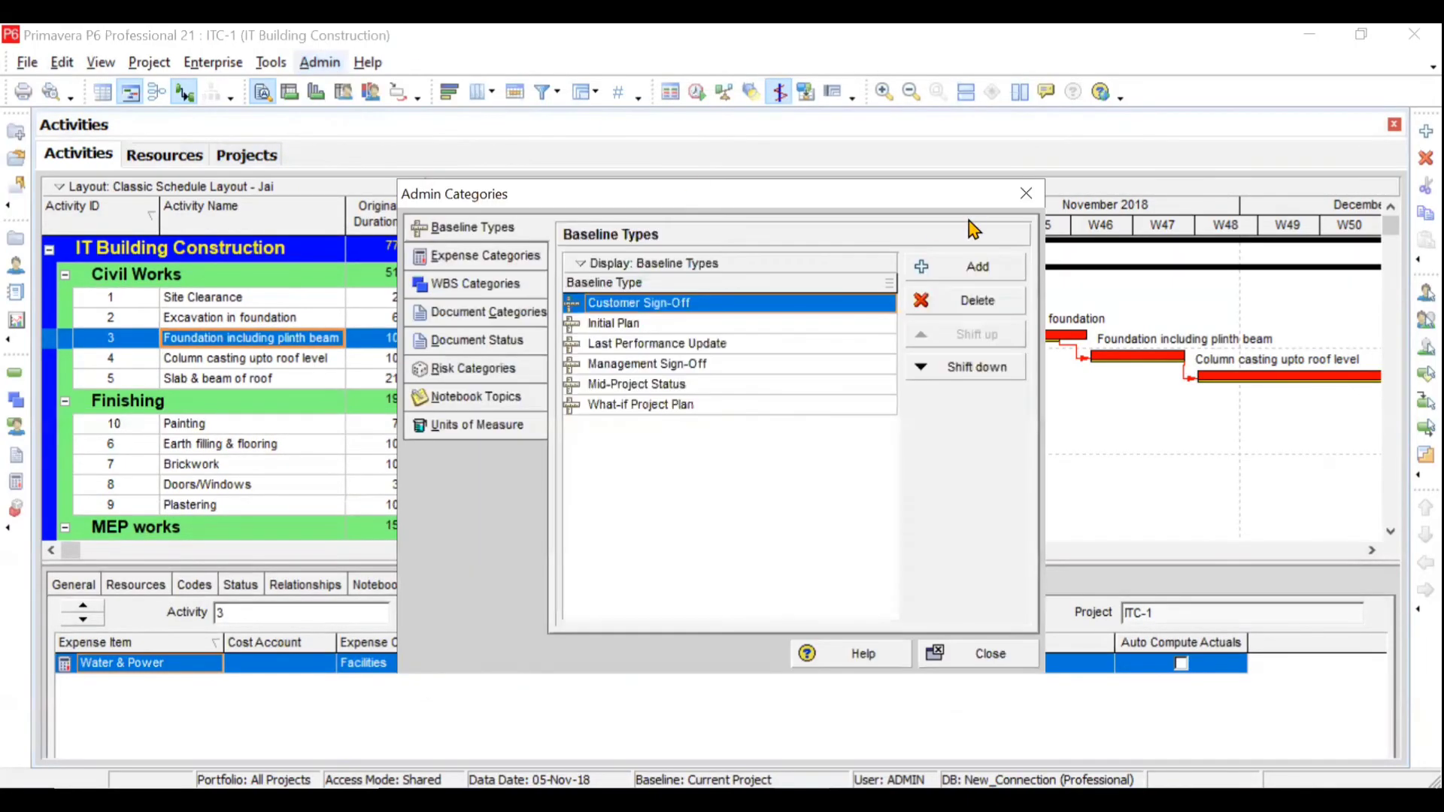
left_click(1026, 193)
left_click(324, 64)
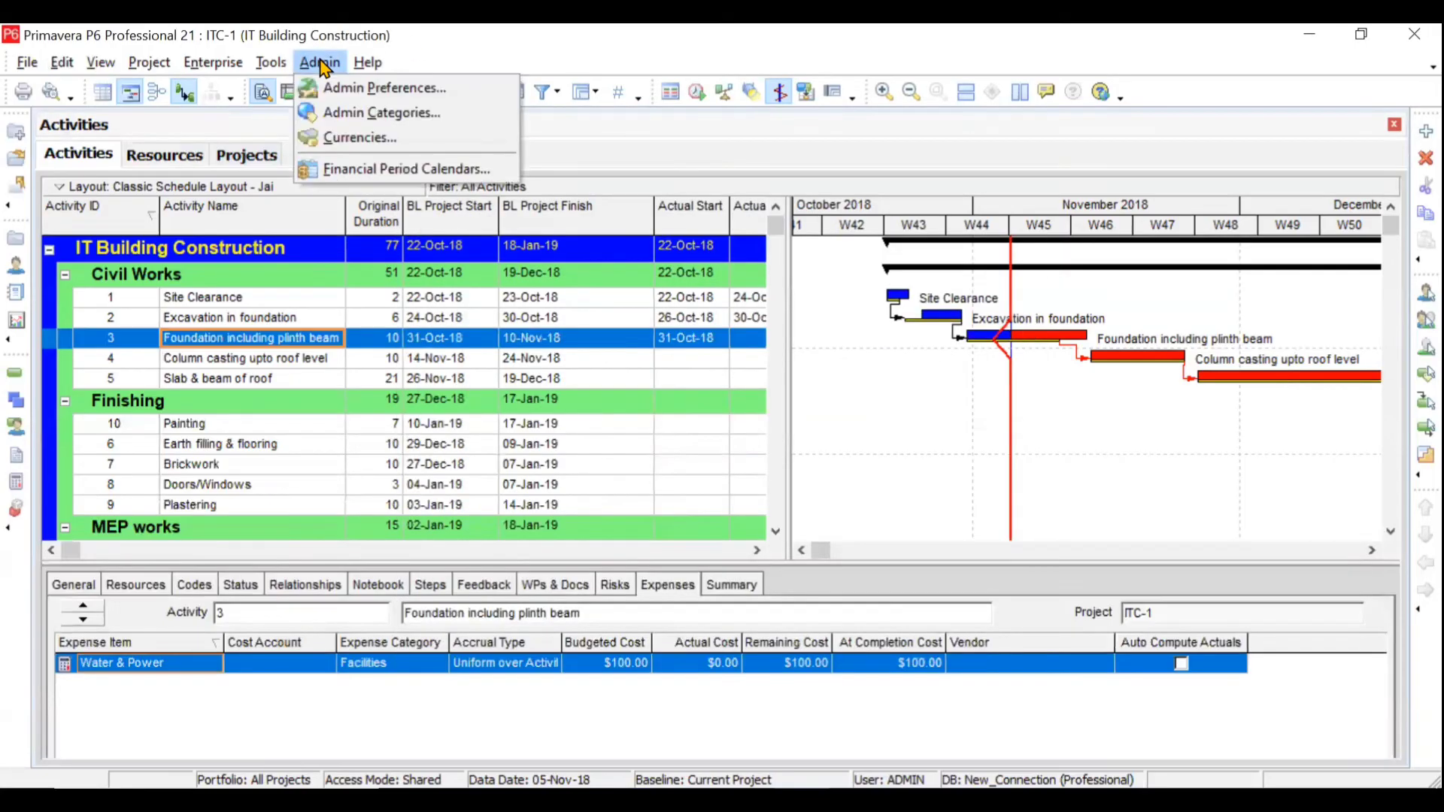
left_click(347, 136)
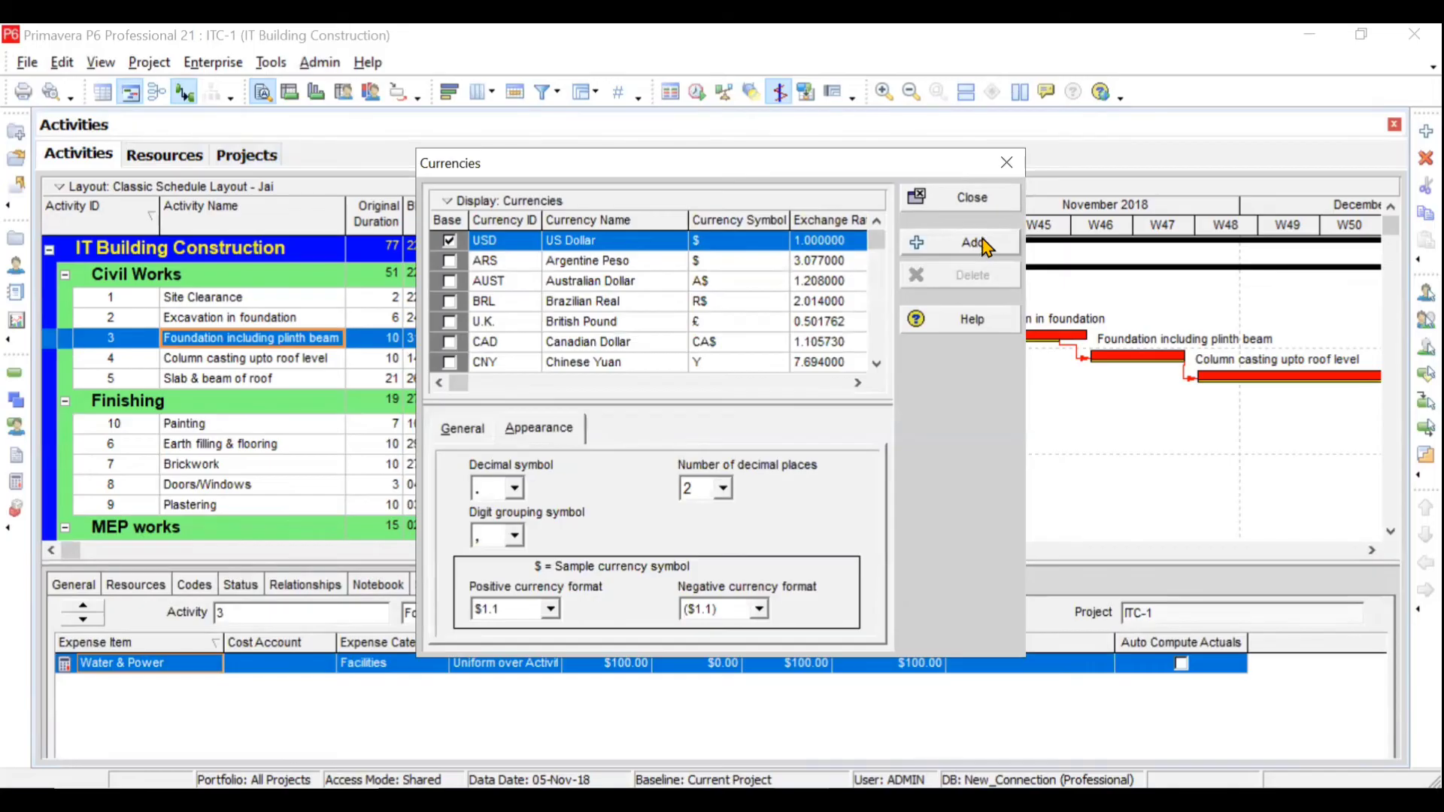
left_click(1008, 163)
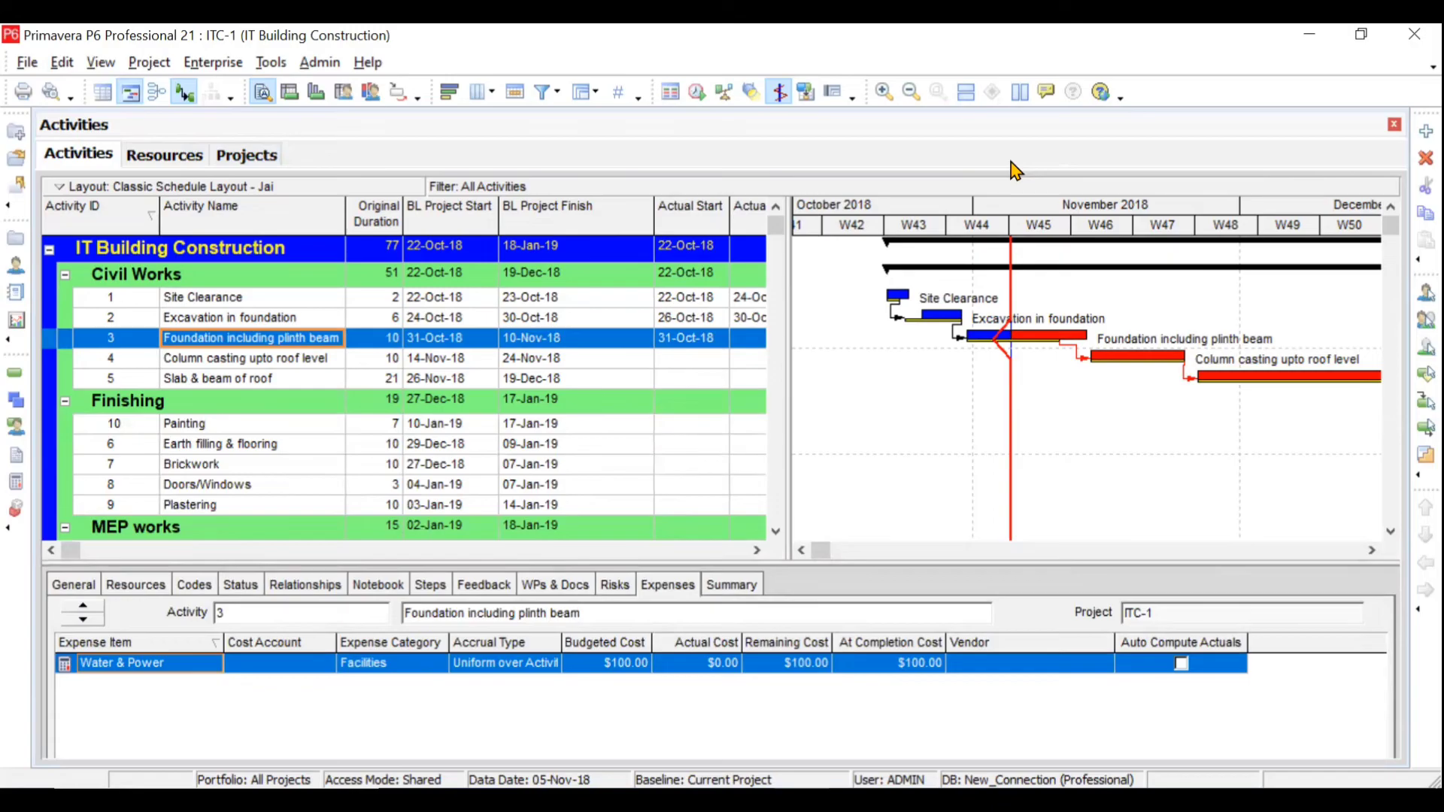
Step: Browse the Admin, Help and File menus
left_click(342, 67)
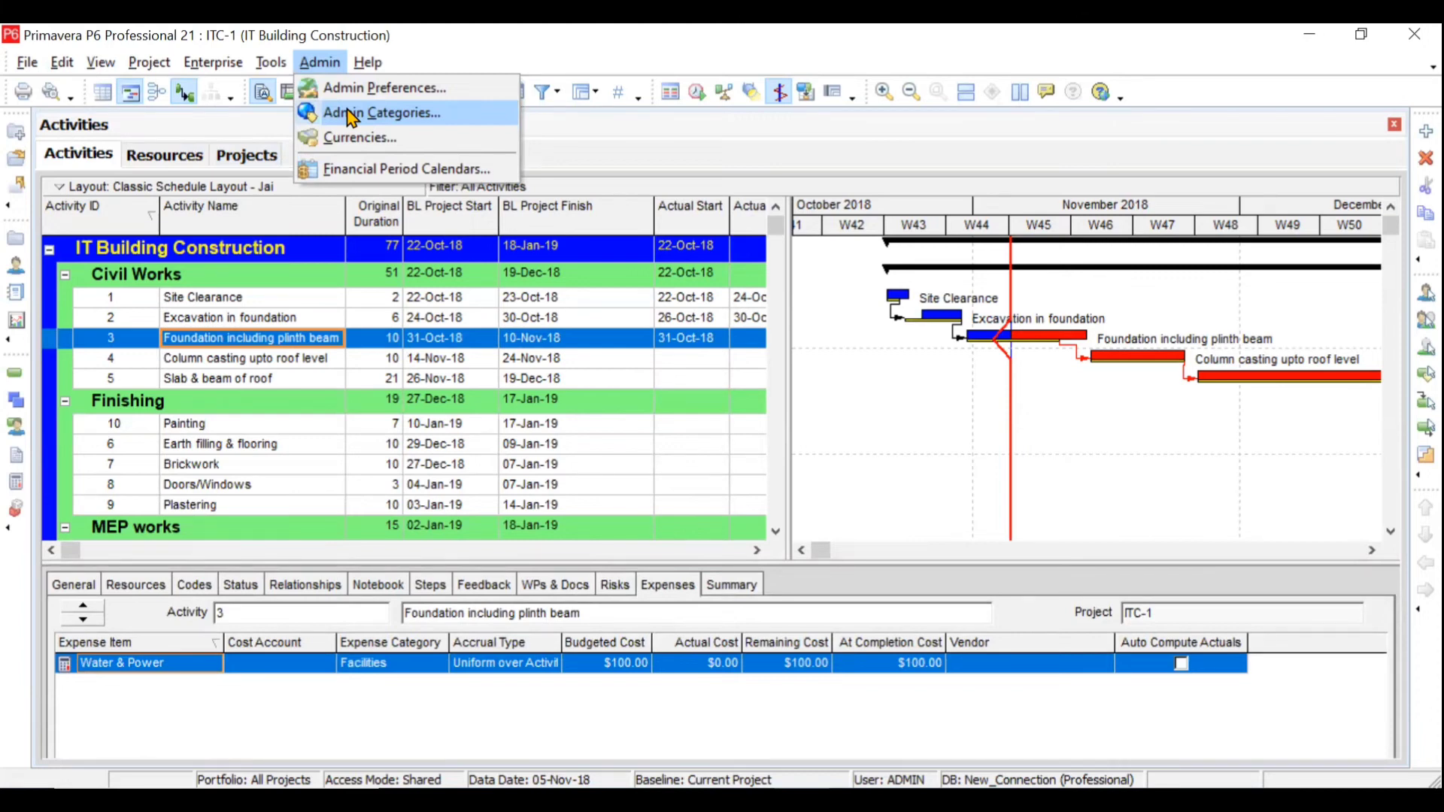
left_click(320, 62)
left_click(100, 62)
mouse_move(368, 62)
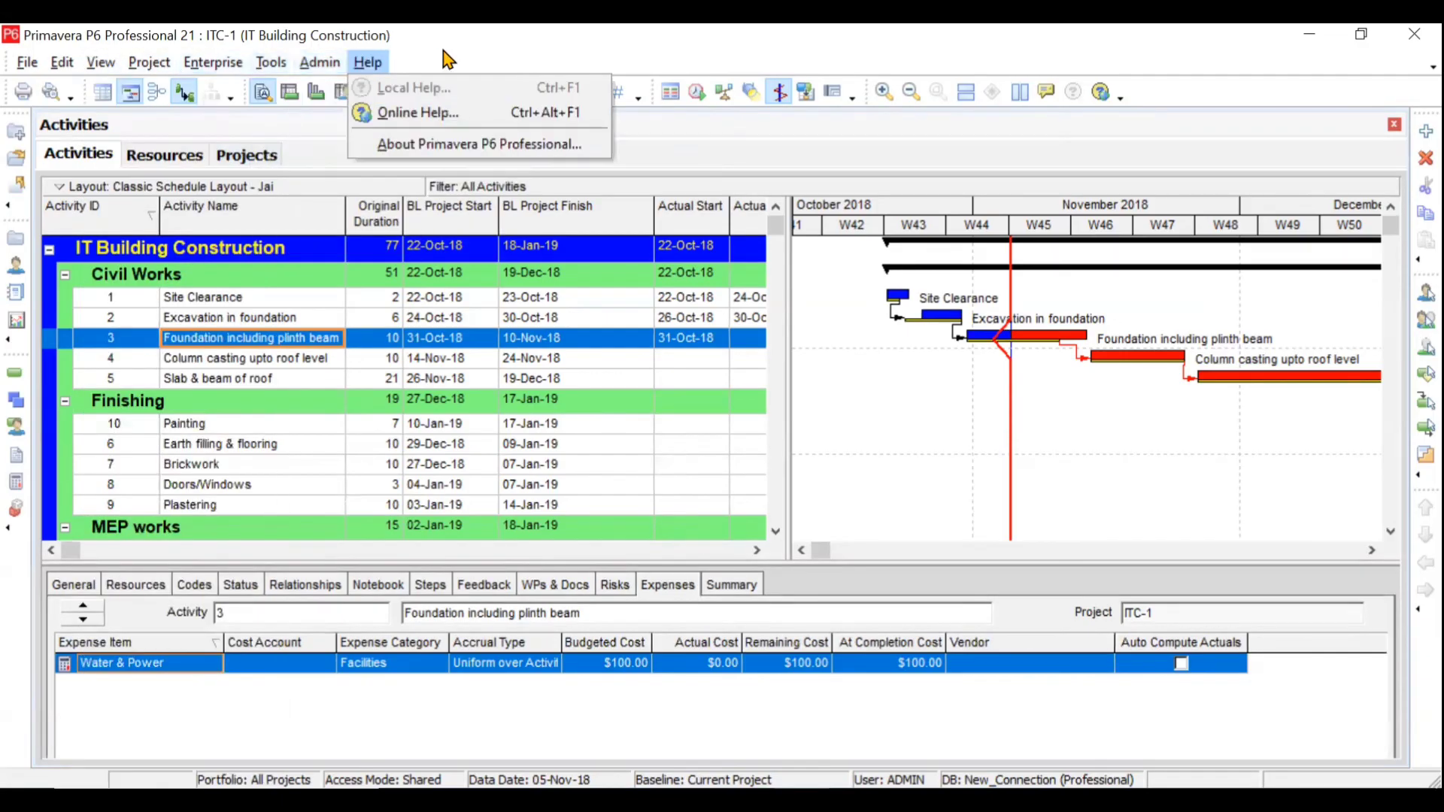
left_click(30, 63)
Step: Check the print options, browse reports including GS-01 Users by Global Security Profile, then return to Activities
left_click(33, 67)
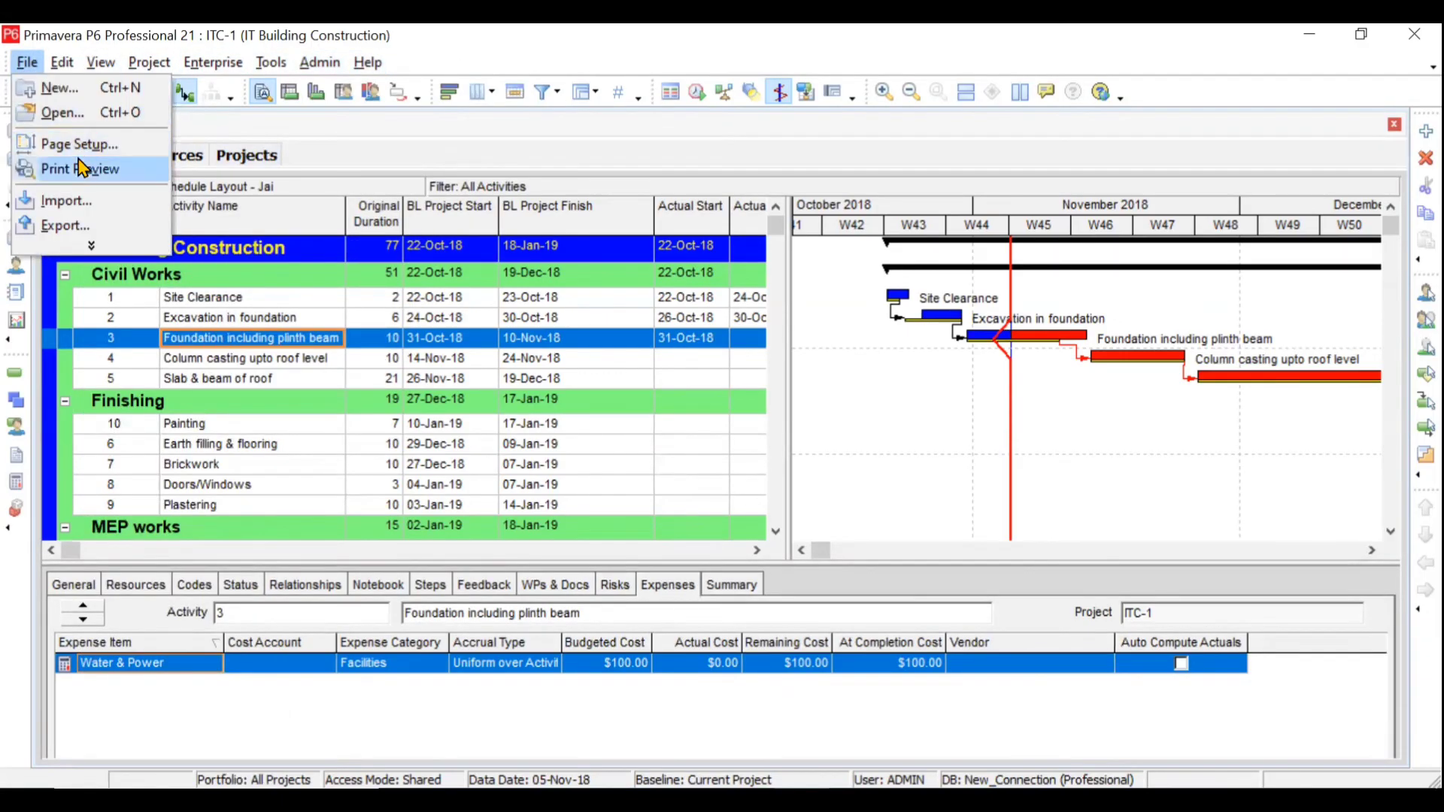
left_click(201, 331)
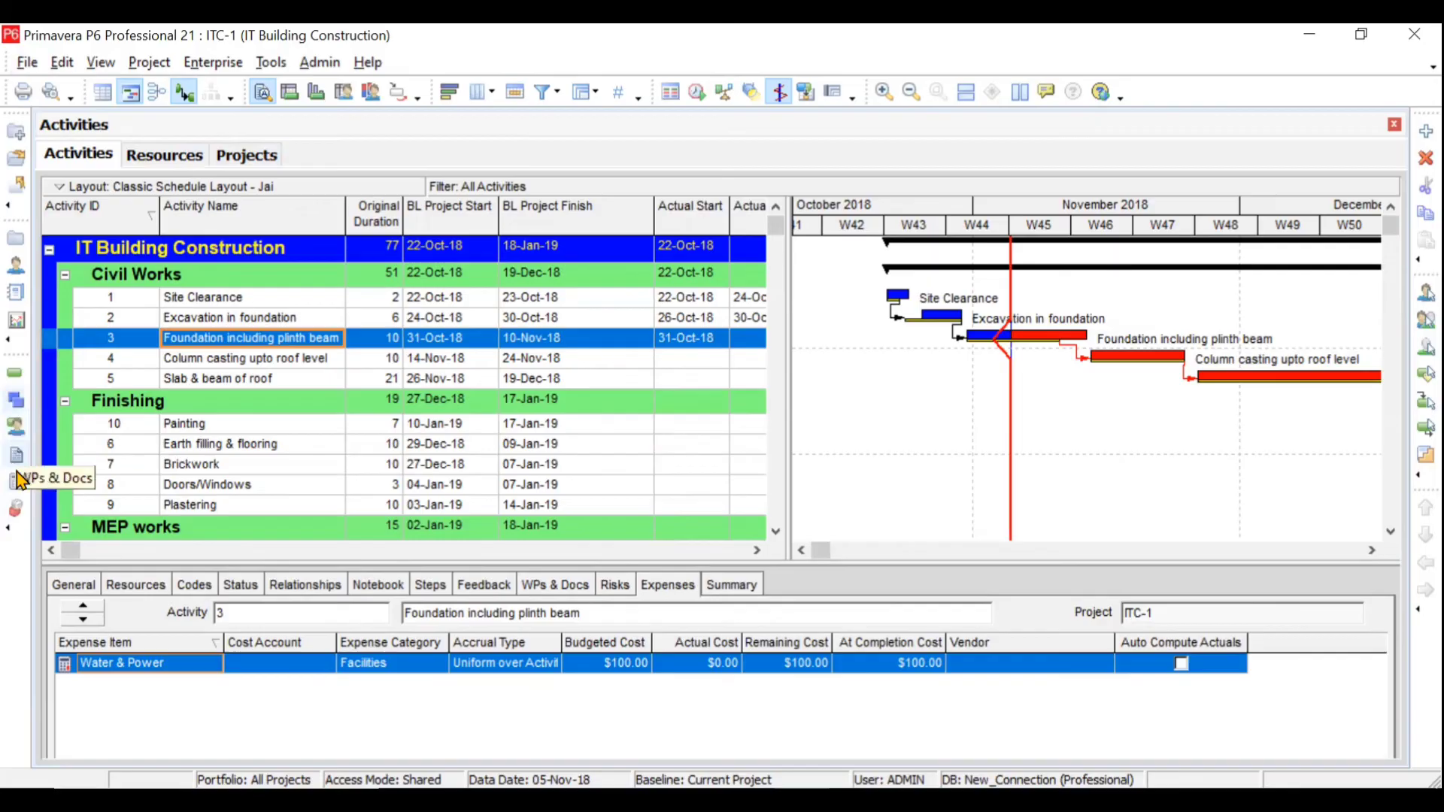
left_click(13, 300)
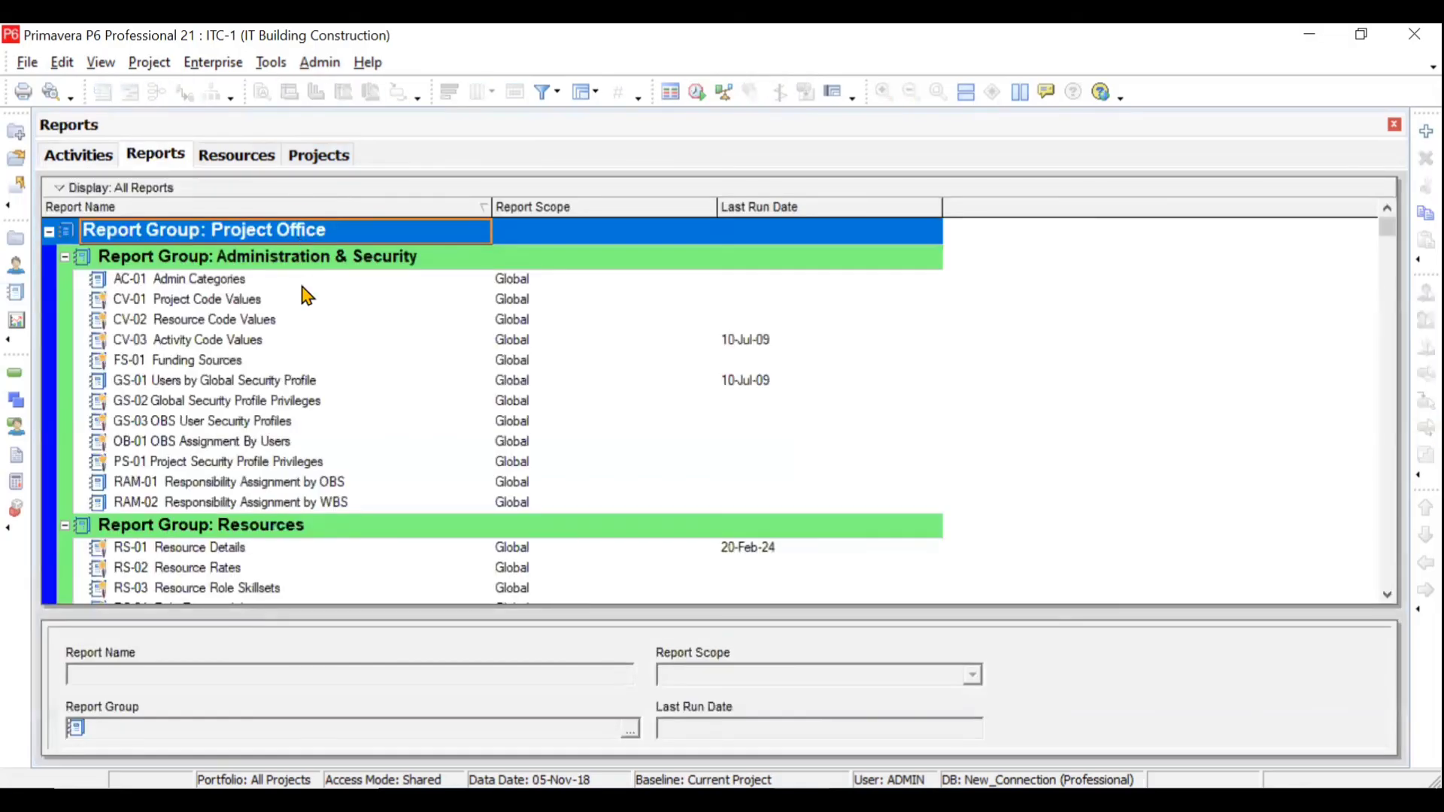
left_click(272, 63)
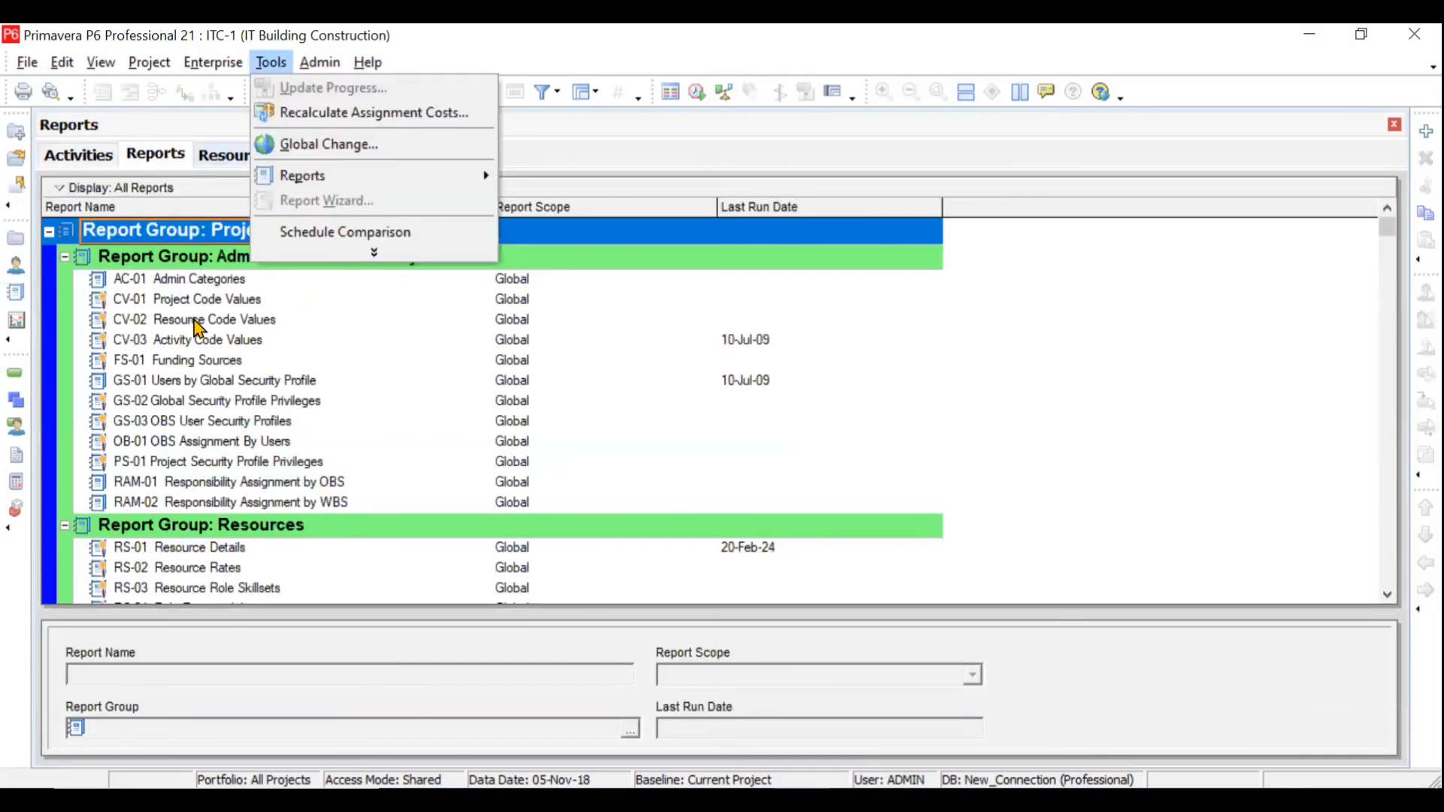
mouse_move(335, 187)
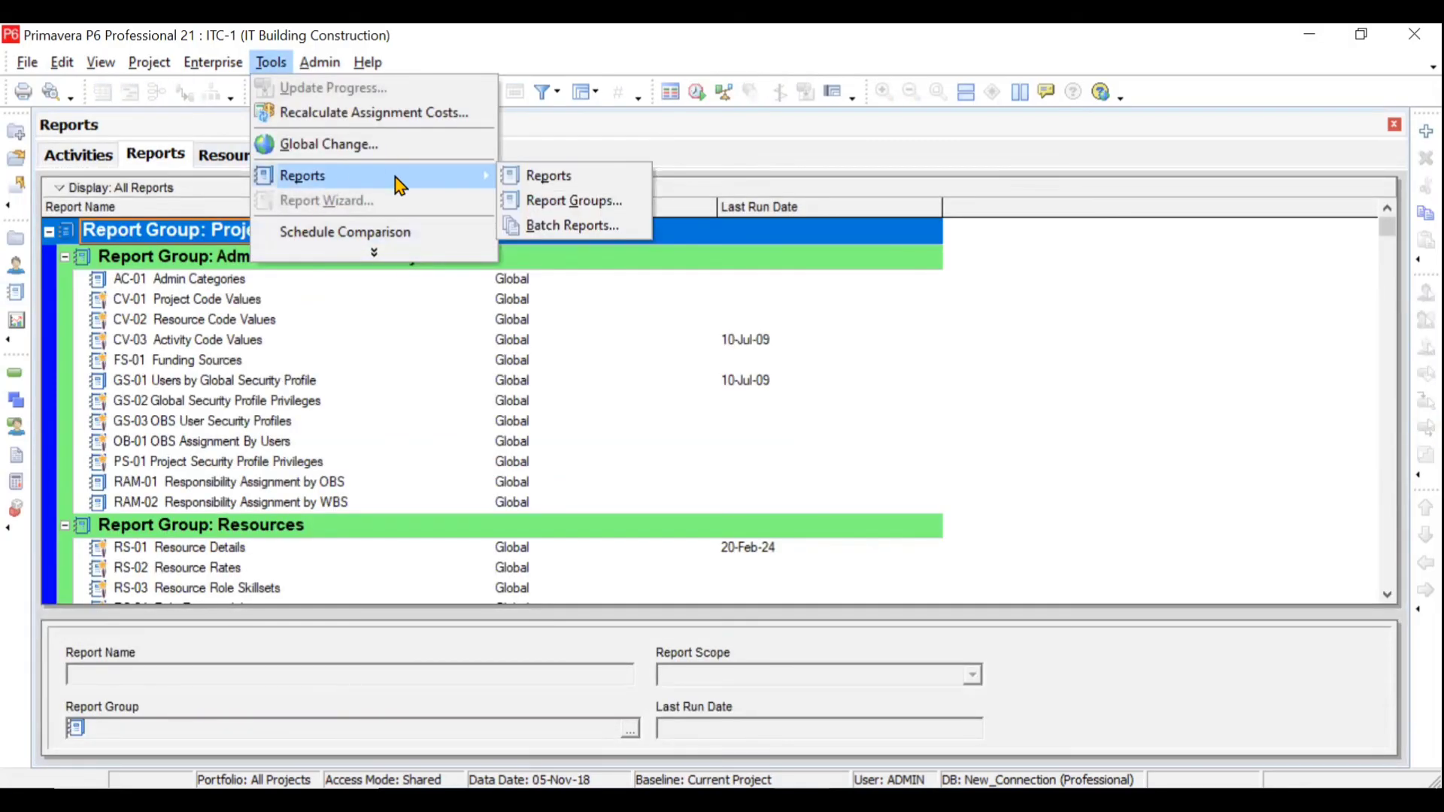
left_click(238, 386)
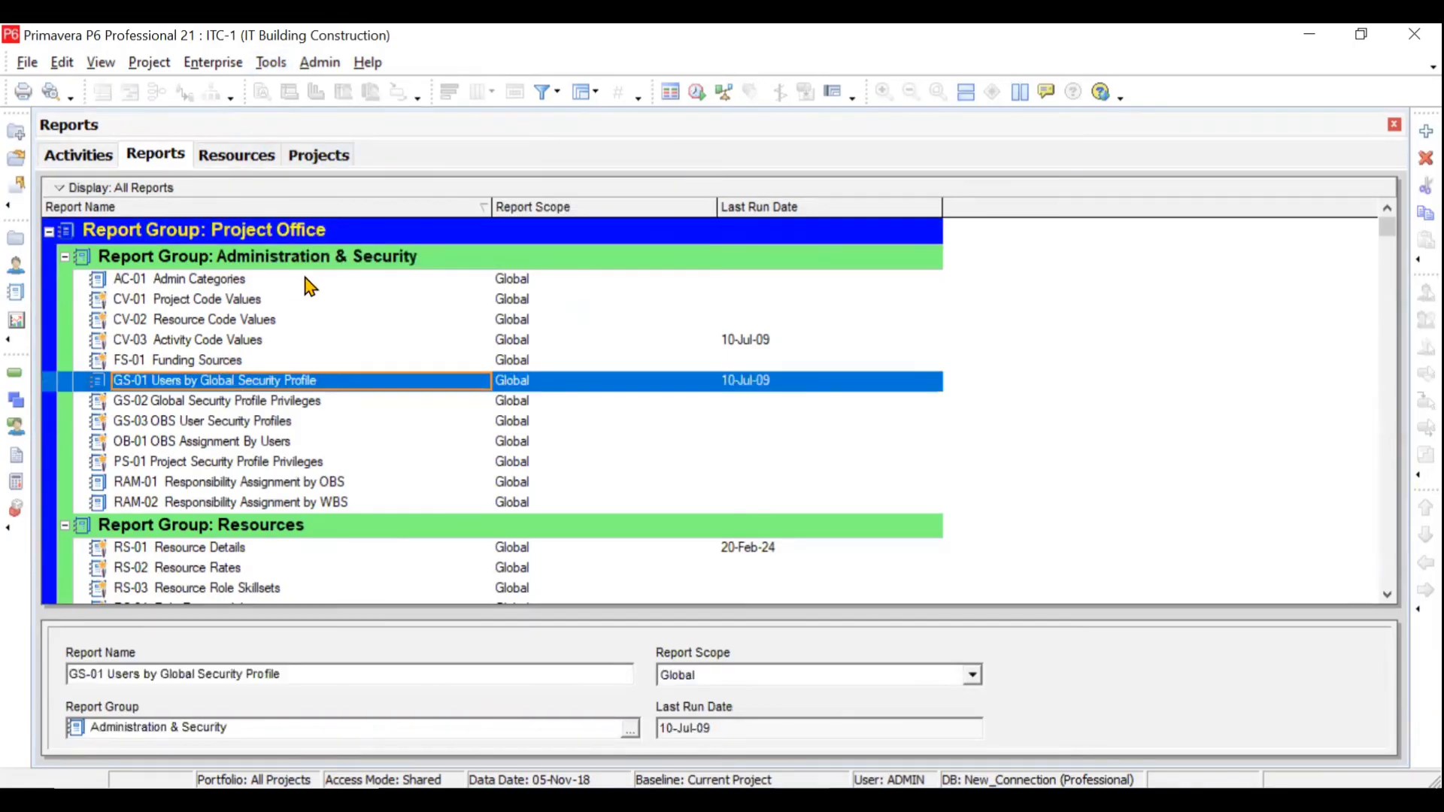
left_click(78, 155)
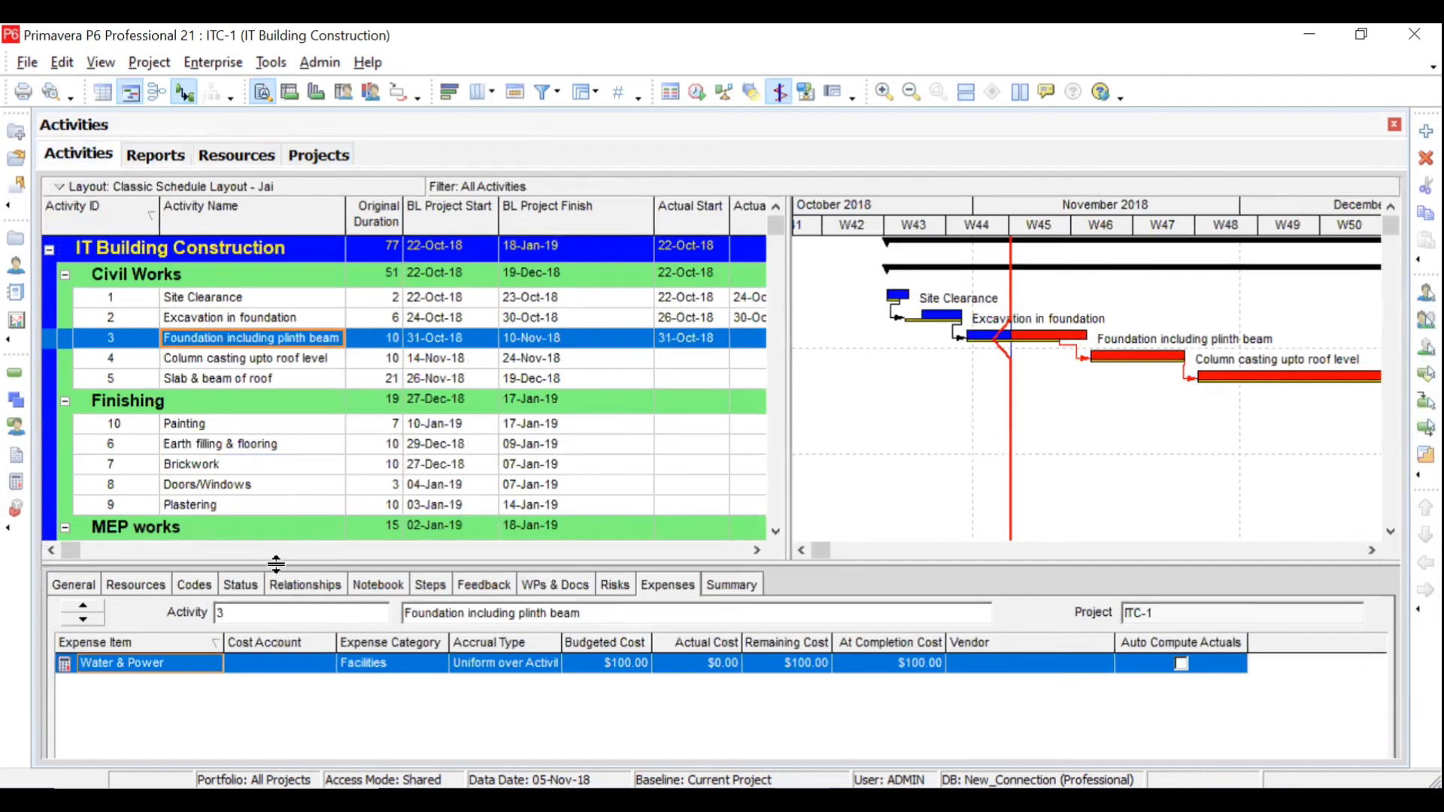
Step: Show activity 3's General tab in a taller panel, keeping the Fixed Duration & Units duration type
left_click_drag(275, 564, 275, 499)
left_click(77, 519)
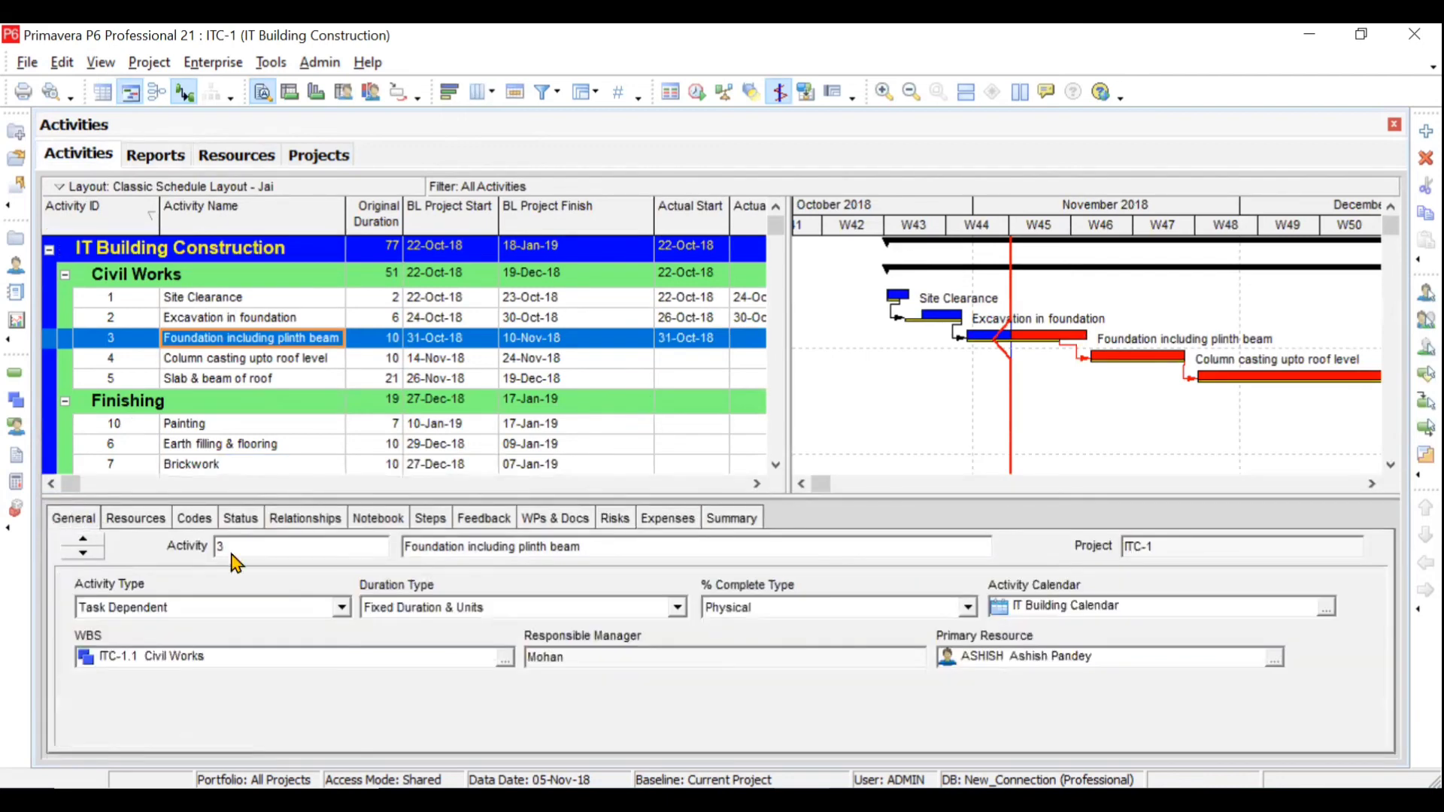
left_click(679, 608)
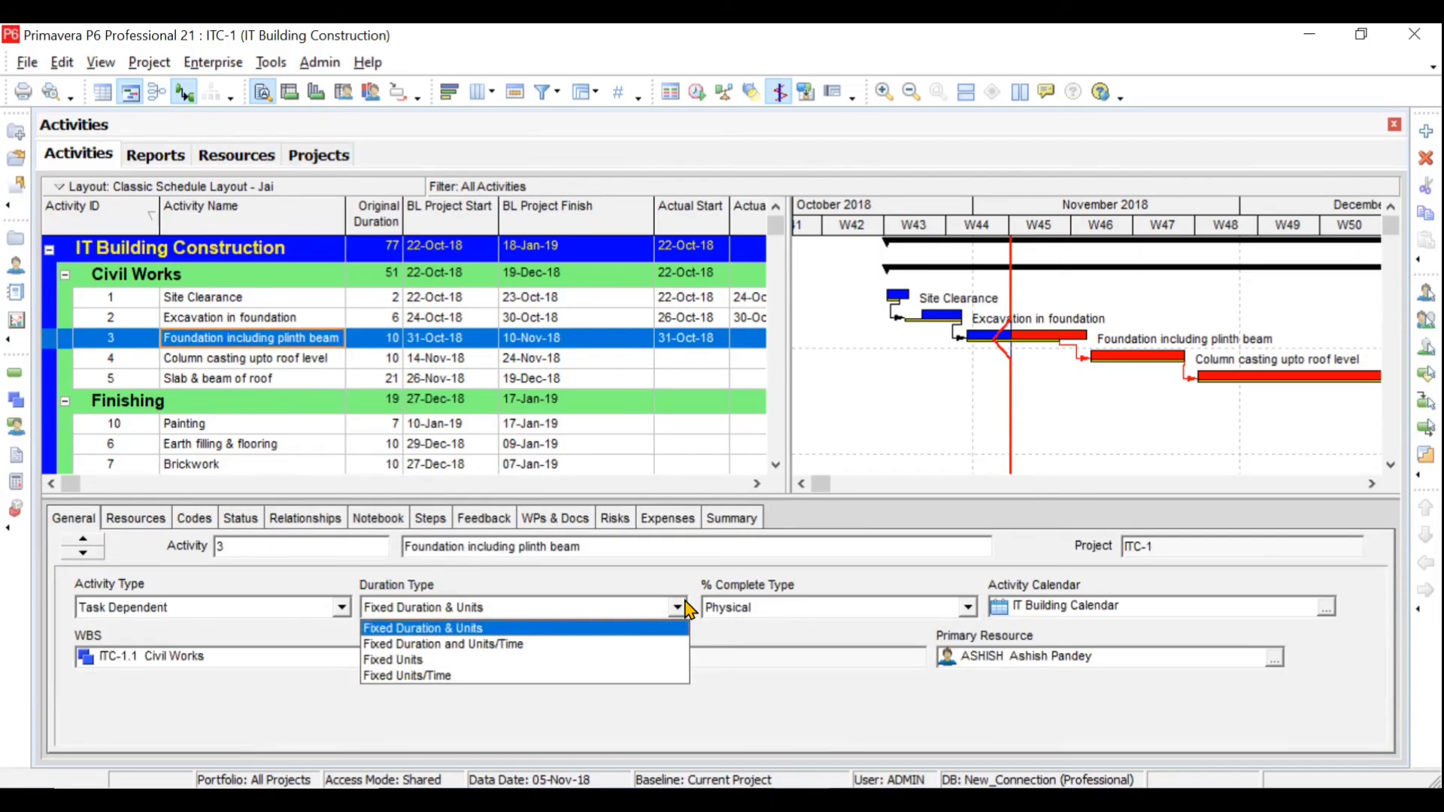
left_click(679, 608)
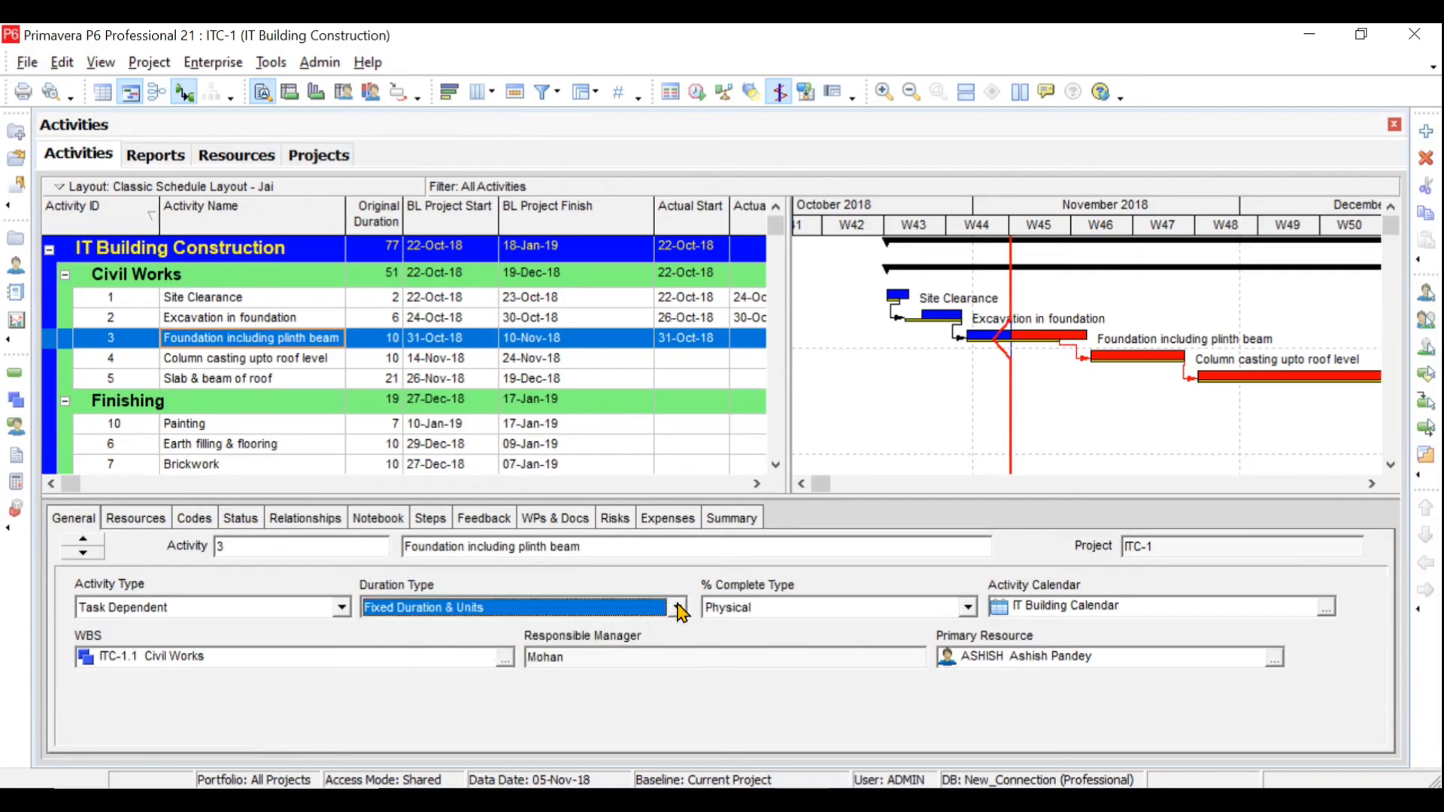
left_click(27, 62)
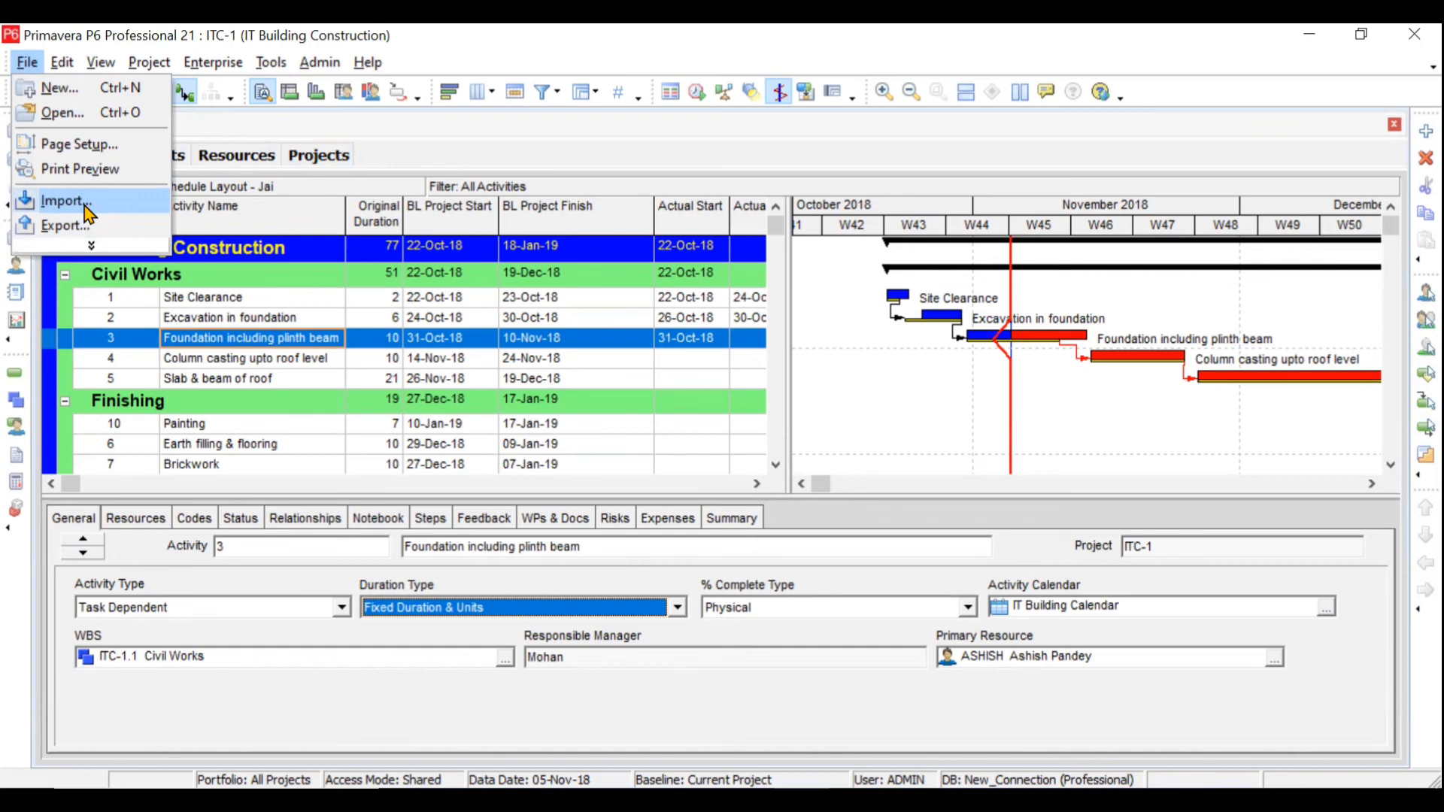
Step: Select Site Clearance to show its general details: Task Dependent, Fixed Duration & Units, MASON resource
left_click(309, 300)
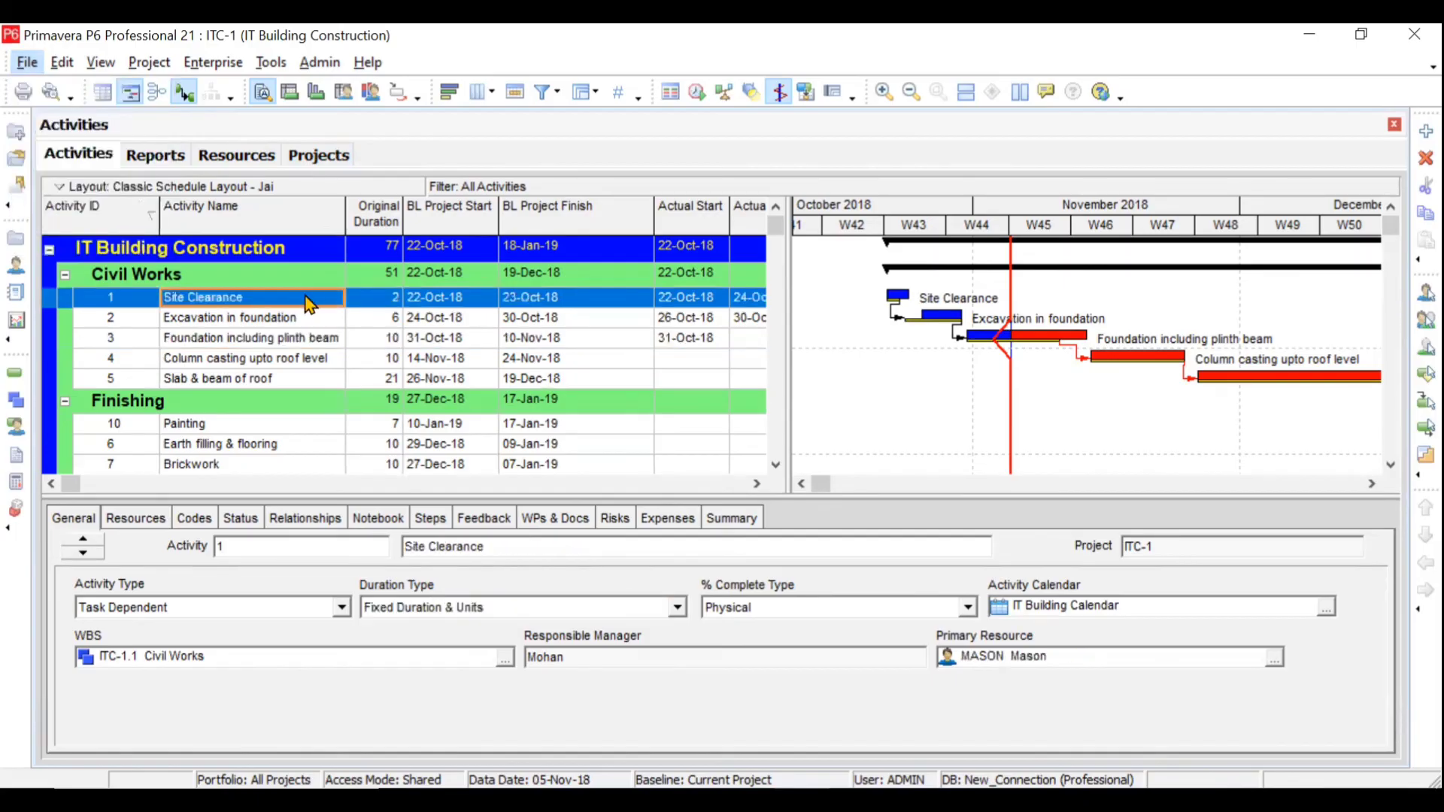